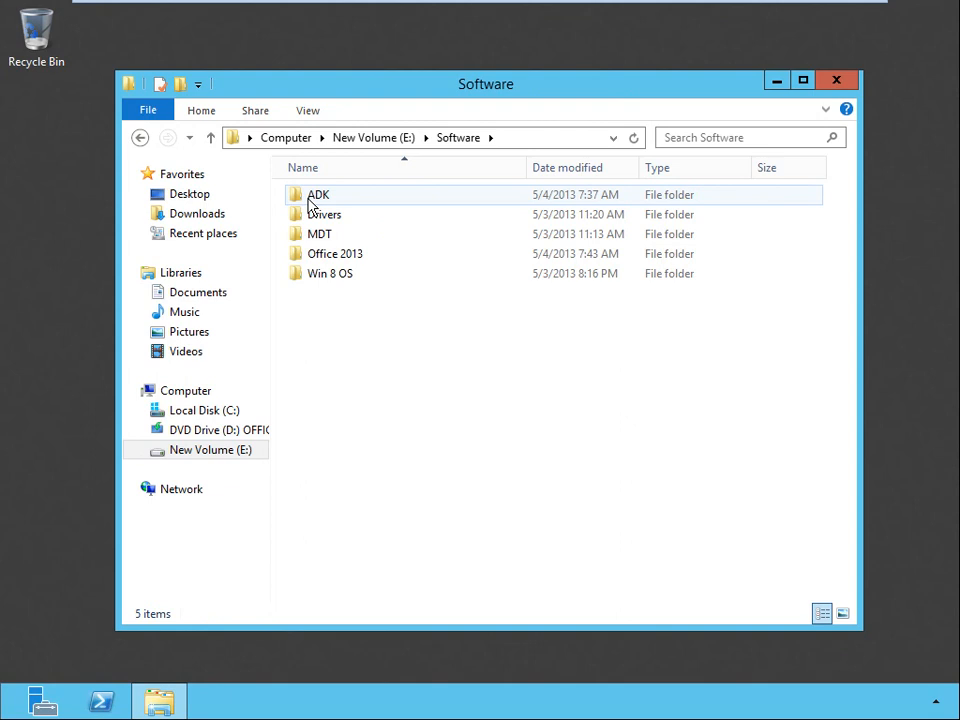
Run adksetup from the ADK folder, keeping the default install path, declining the CEIP and accepting the license agreement.
{"action": "double_click", "coordinate": [310, 204]}
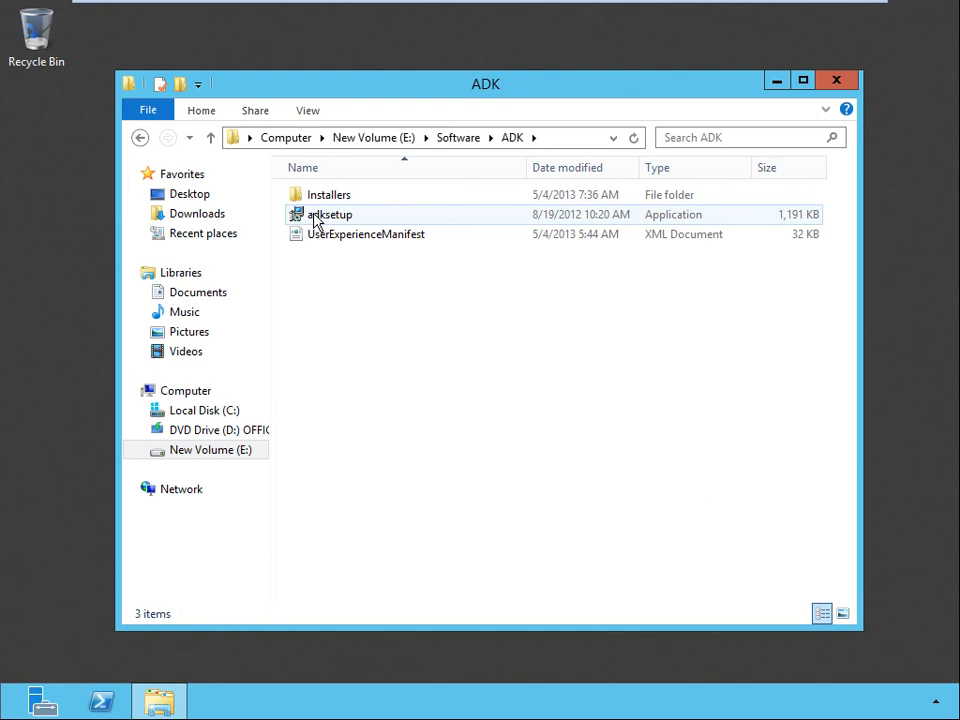
{"action": "double_click", "coordinate": [314, 216]}
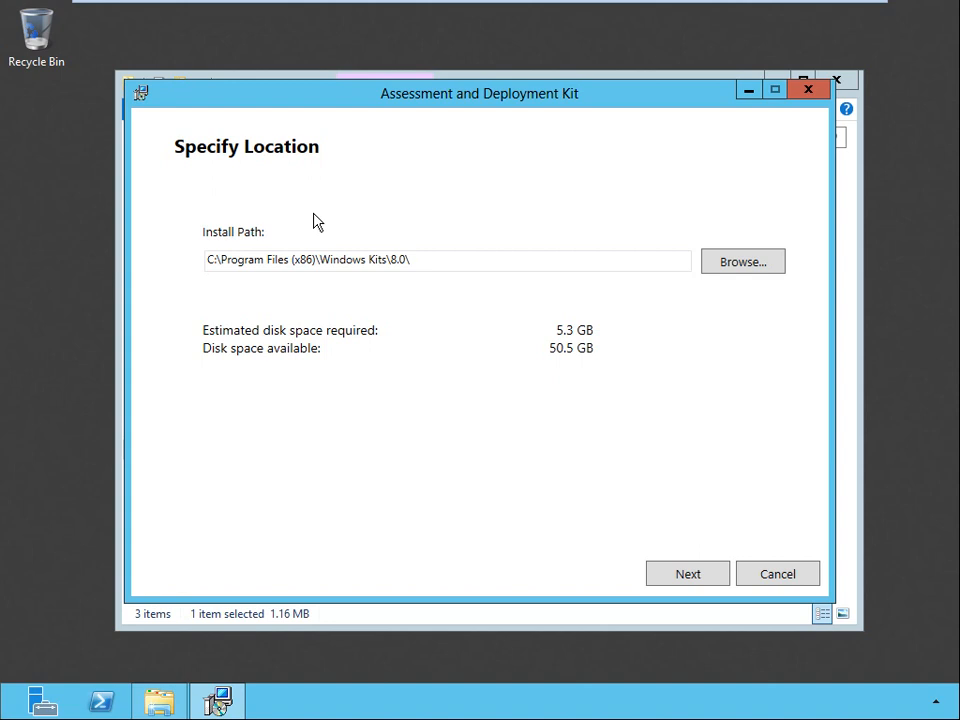
{"action": "left_click", "coordinate": [690, 575]}
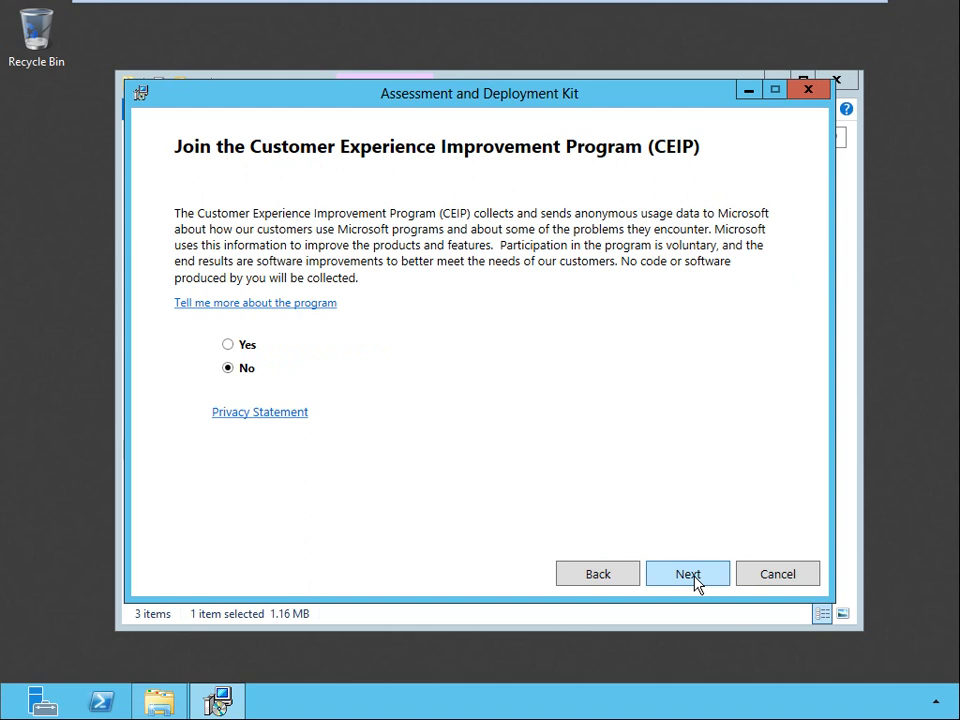
{"action": "left_click", "coordinate": [695, 578]}
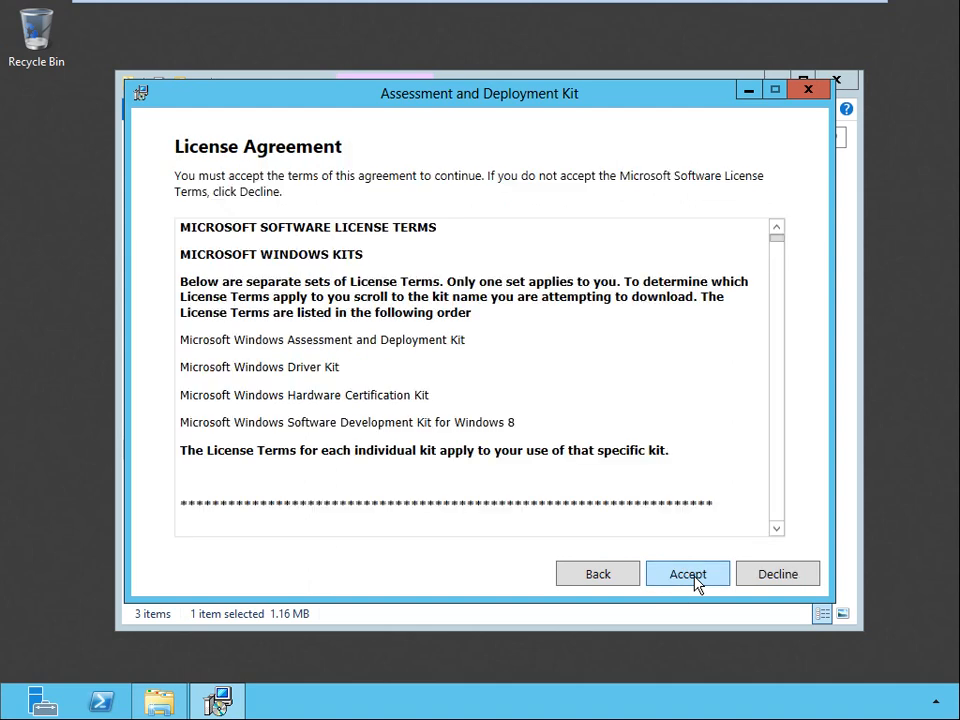
{"action": "left_click", "coordinate": [690, 576]}
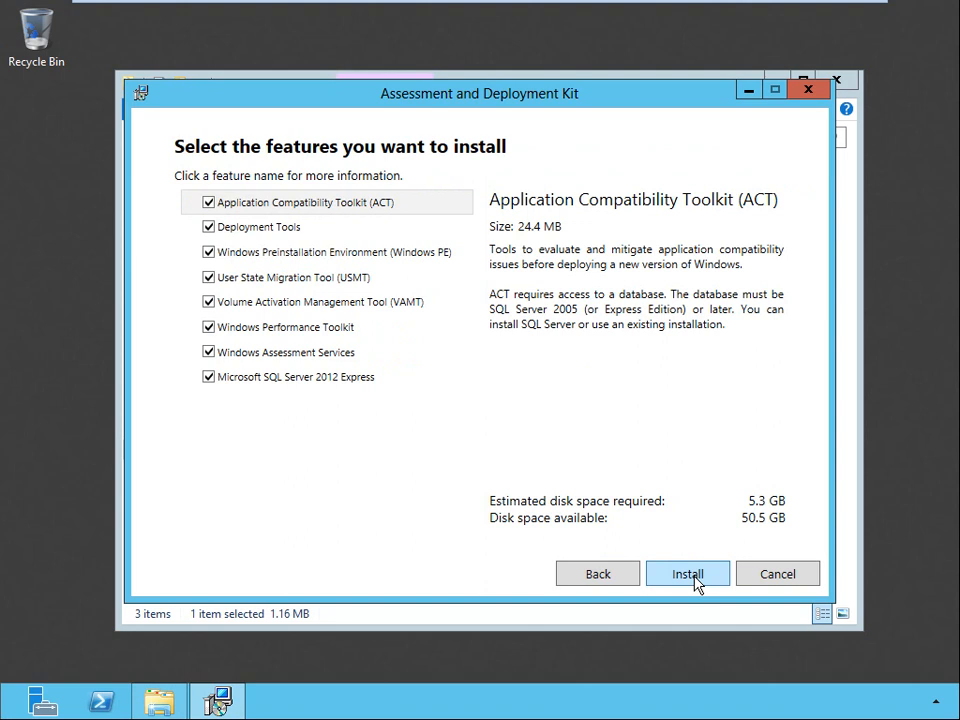
Install only Deployment Tools, Windows Preinstallation Environment and User State Migration Tool, and close the finished Assessment and Deployment Kit setup.
{"action": "left_click", "coordinate": [208, 203]}
{"action": "left_click", "coordinate": [208, 302]}
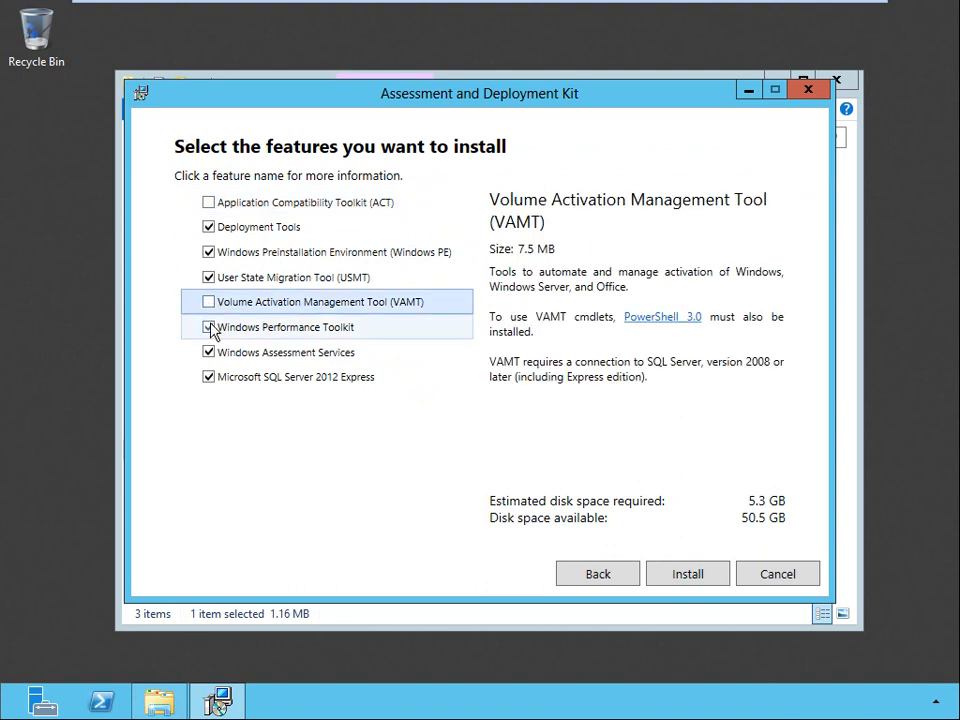
{"action": "left_click", "coordinate": [209, 328]}
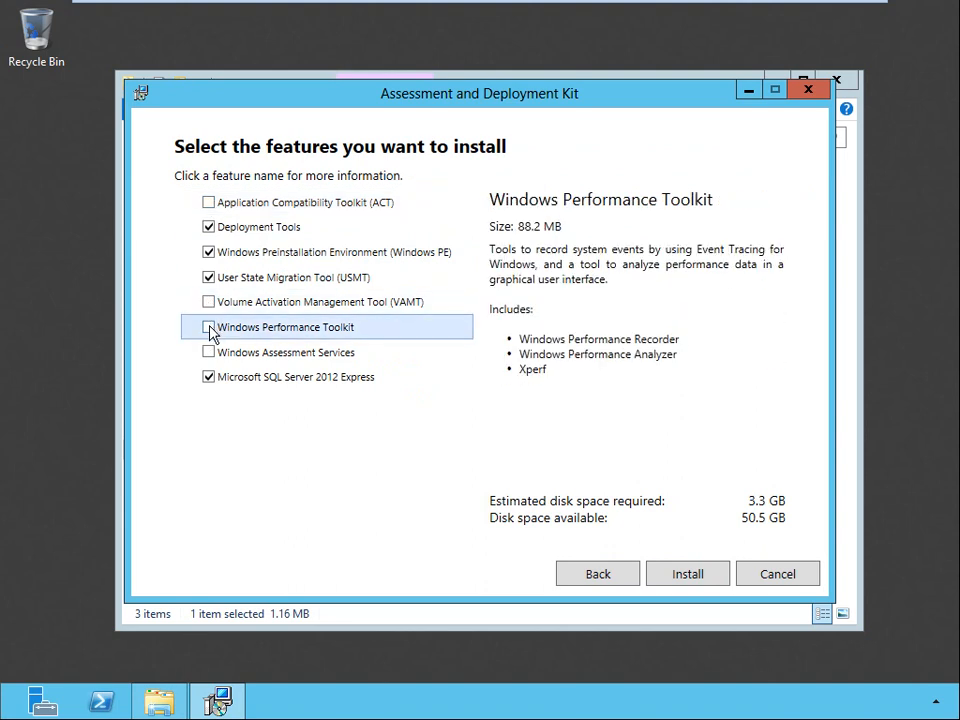
{"action": "left_click", "coordinate": [208, 378]}
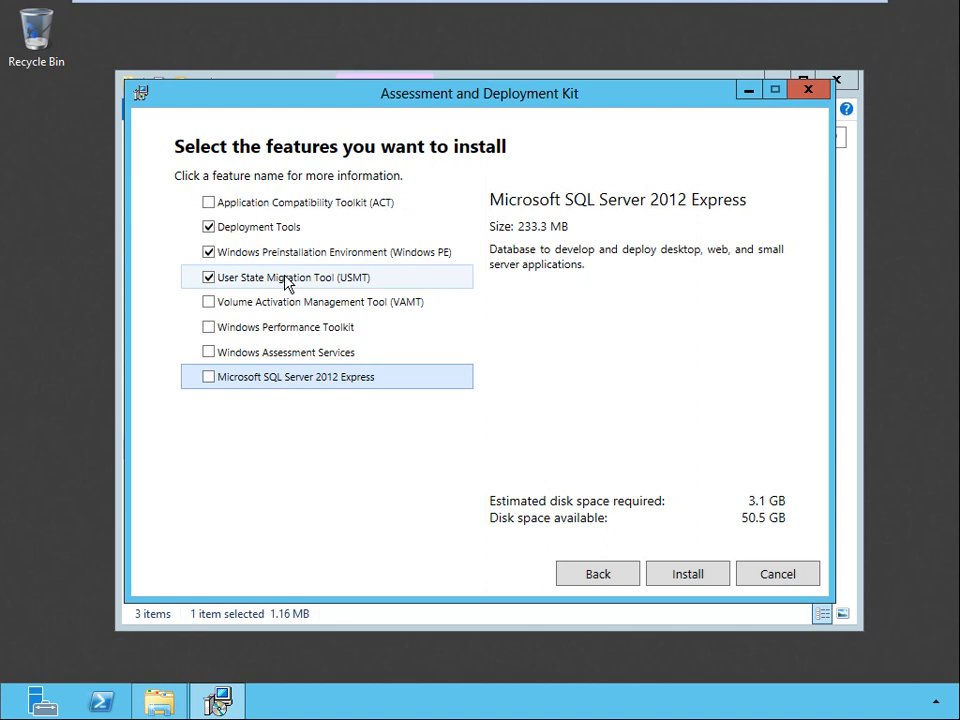
{"action": "left_click", "coordinate": [677, 576]}
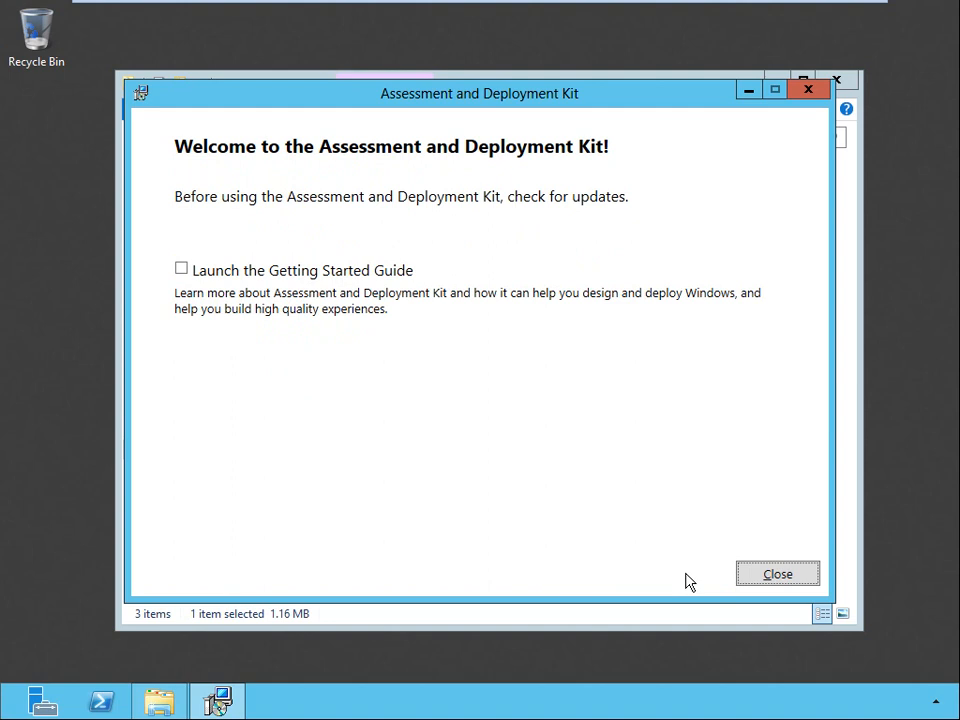
{"action": "left_click", "coordinate": [778, 575]}
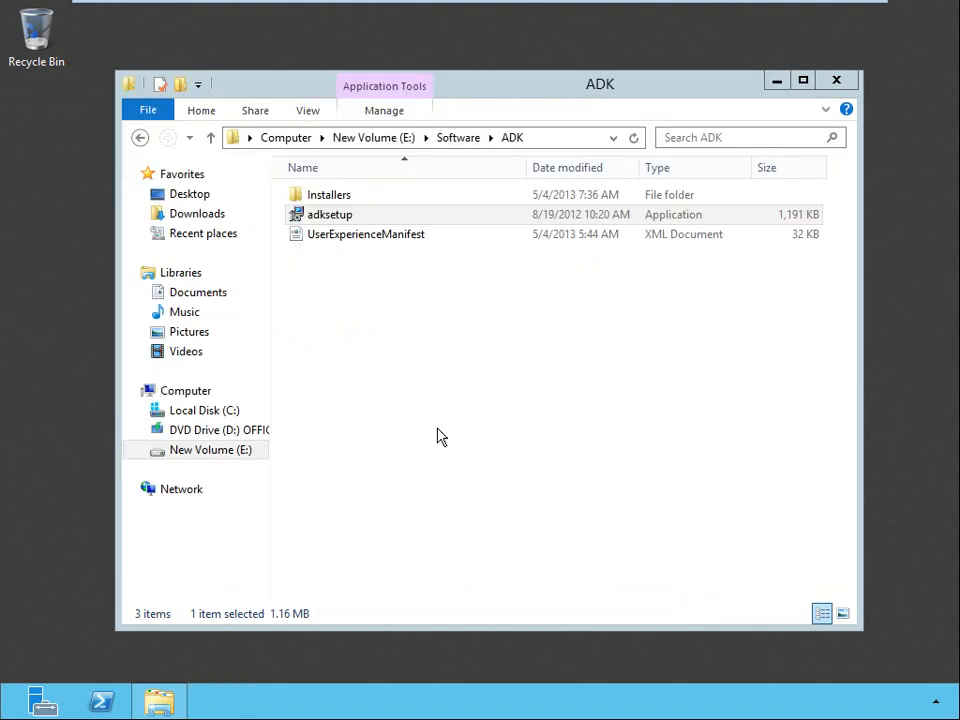
Run the MicrosoftDeploymentToolkit2012_x64 installer from the Software\MDT folder and accept its license agreement.
{"action": "left_click", "coordinate": [458, 138]}
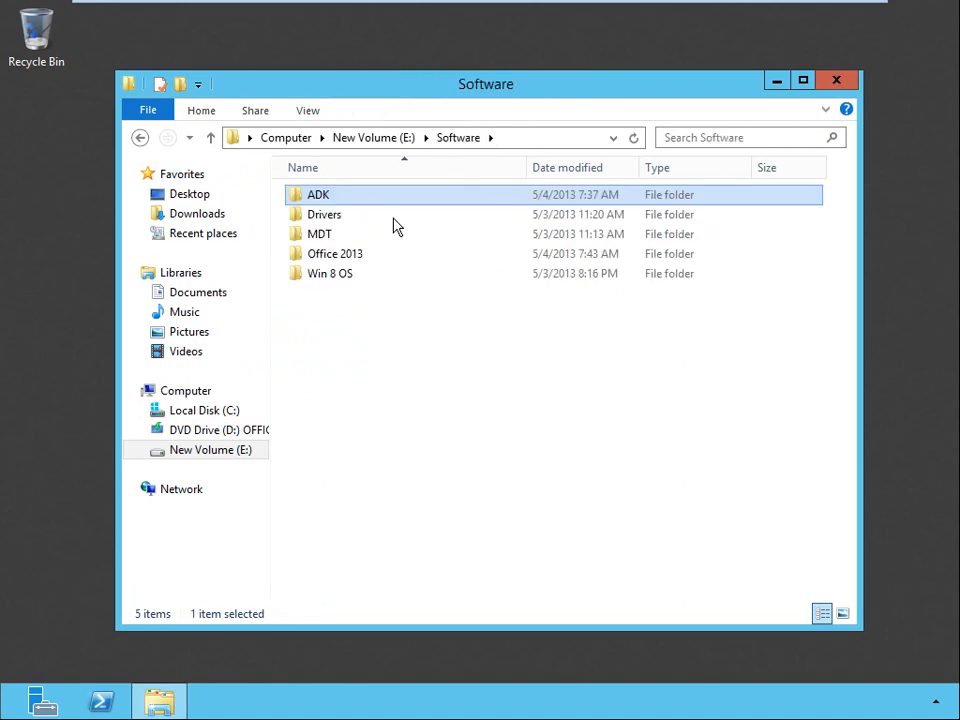
{"action": "double_click", "coordinate": [318, 238]}
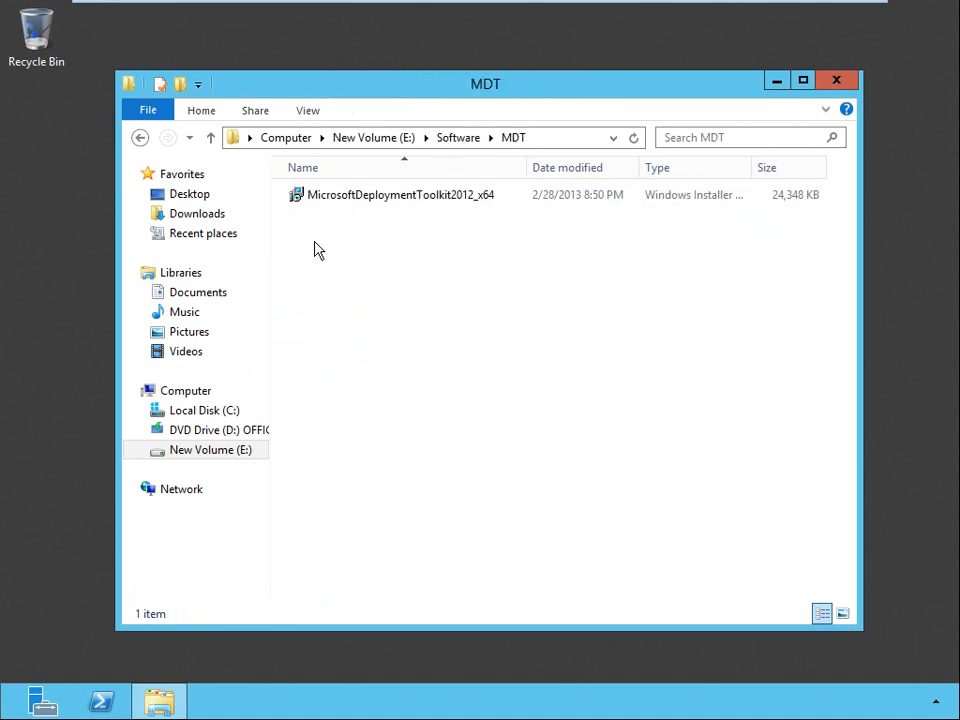
{"action": "left_click", "coordinate": [362, 197]}
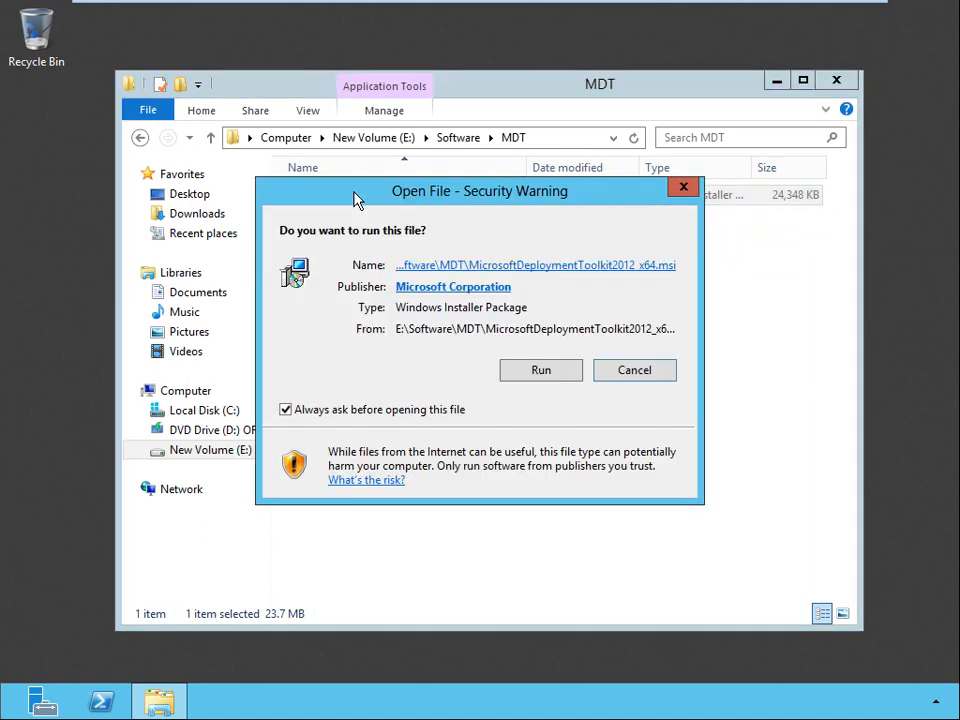
{"action": "left_click", "coordinate": [553, 373]}
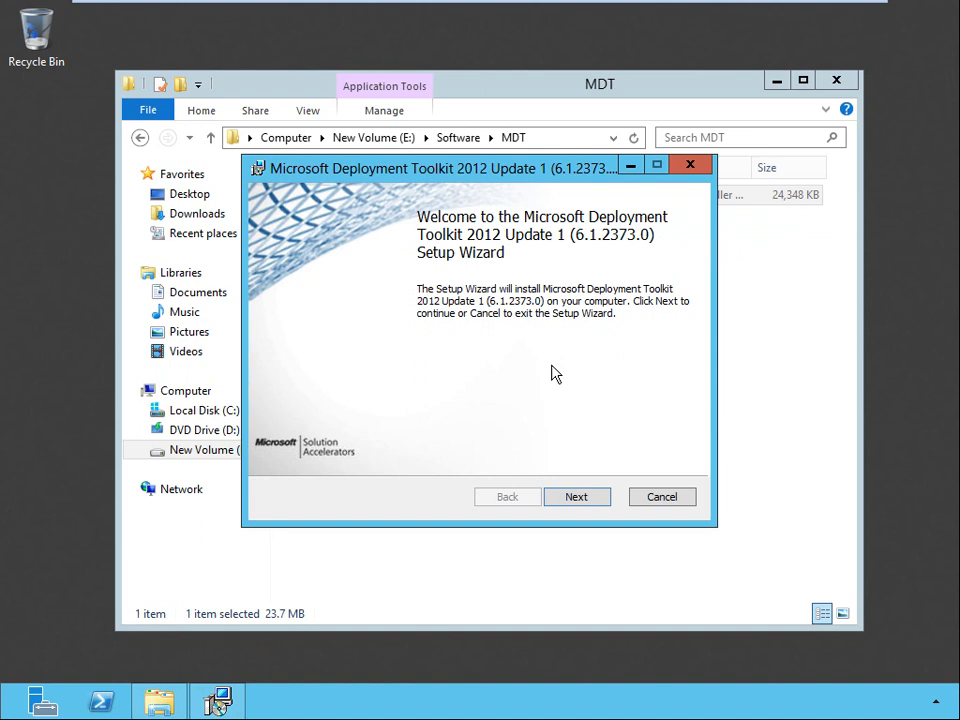
{"action": "left_click", "coordinate": [585, 497]}
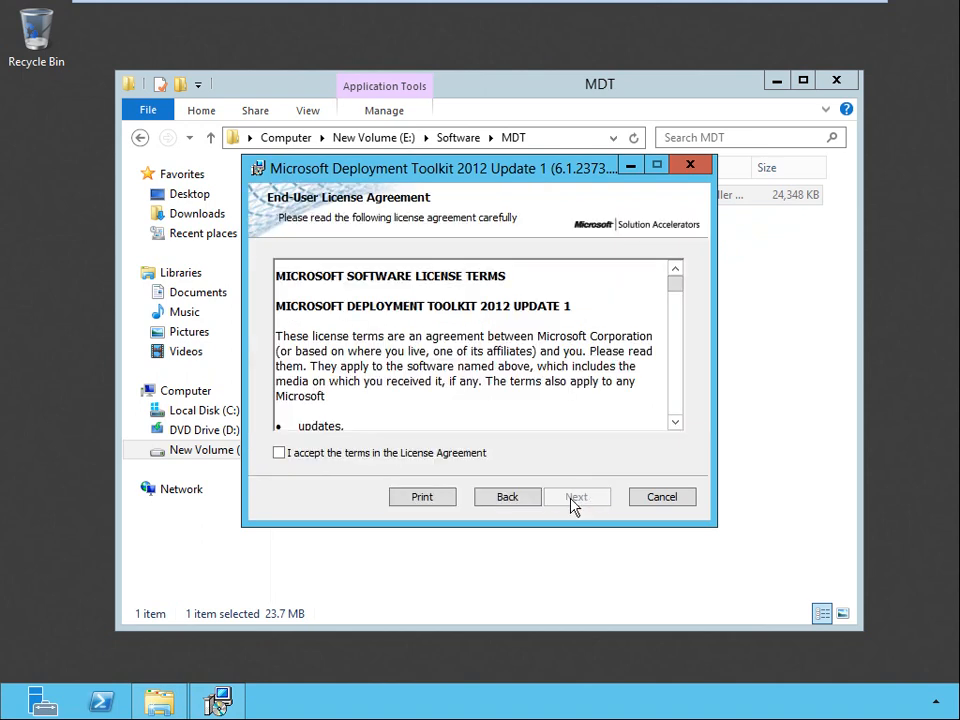
{"action": "left_click", "coordinate": [280, 455]}
{"action": "left_click", "coordinate": [589, 499]}
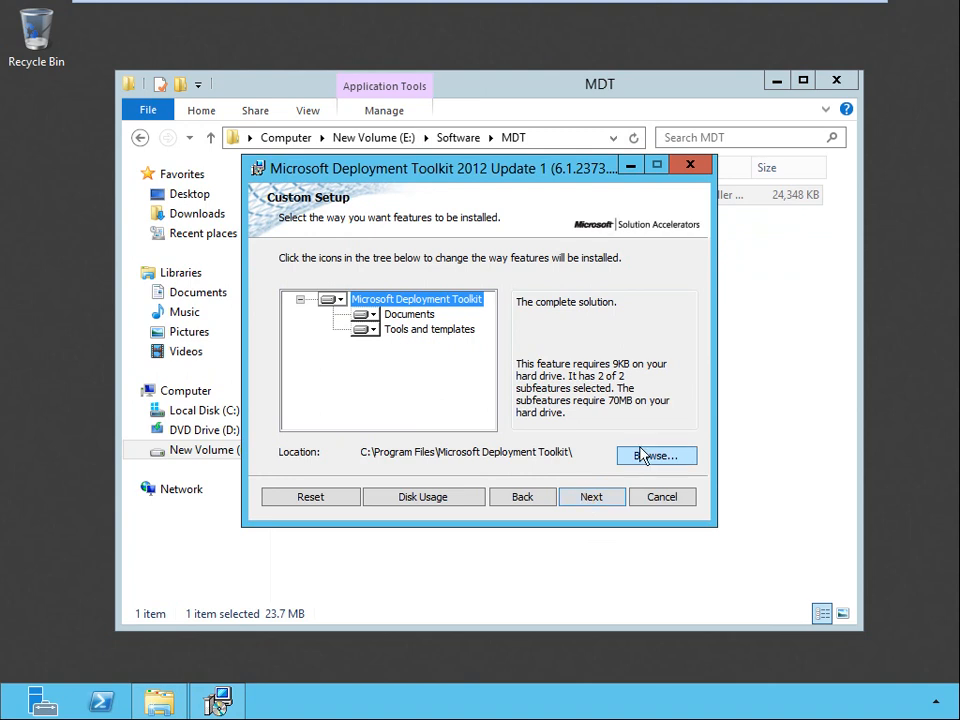
Check the disk space requirements, install the toolkit with default features and location without joining the CEIP, and close the MDT folder window.
{"action": "left_click", "coordinate": [455, 505]}
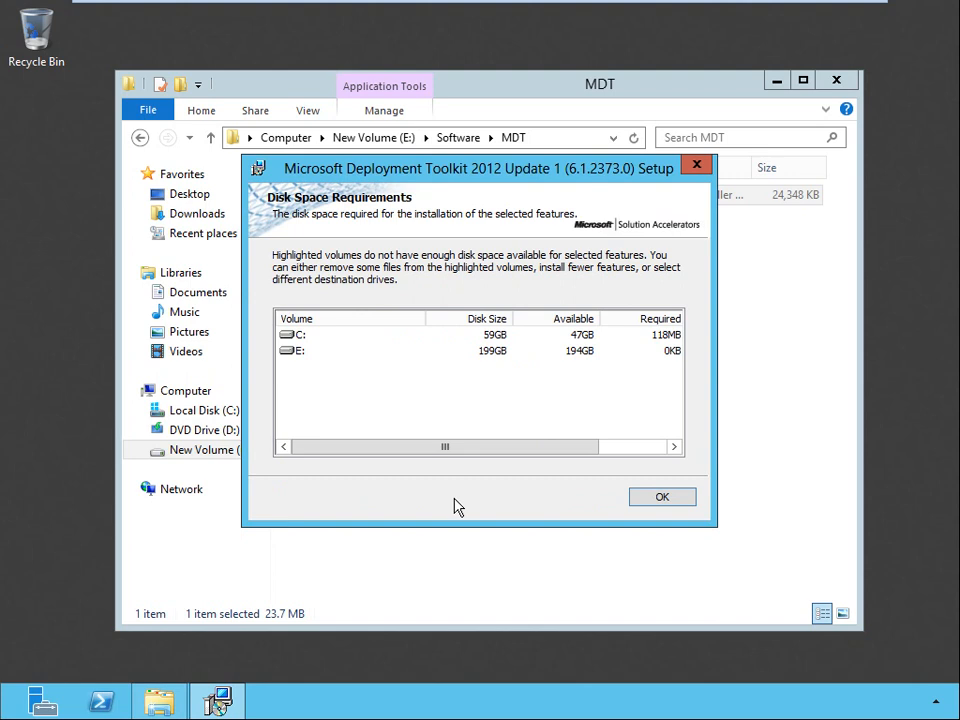
{"action": "left_click", "coordinate": [658, 498]}
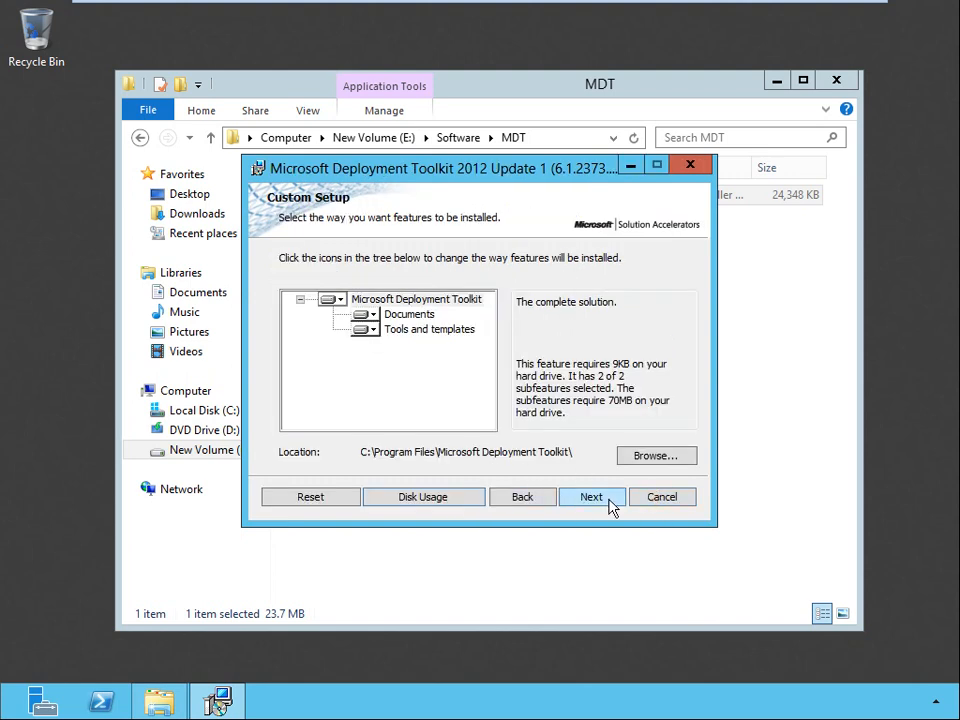
{"action": "left_click", "coordinate": [609, 505]}
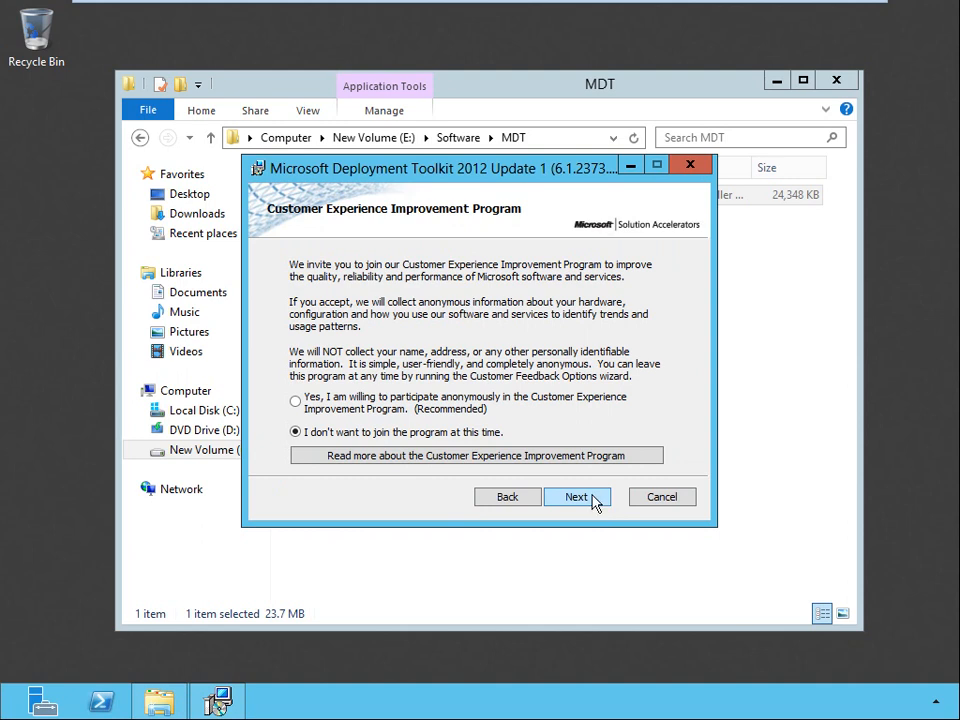
{"action": "left_click", "coordinate": [596, 503]}
{"action": "left_click", "coordinate": [594, 500]}
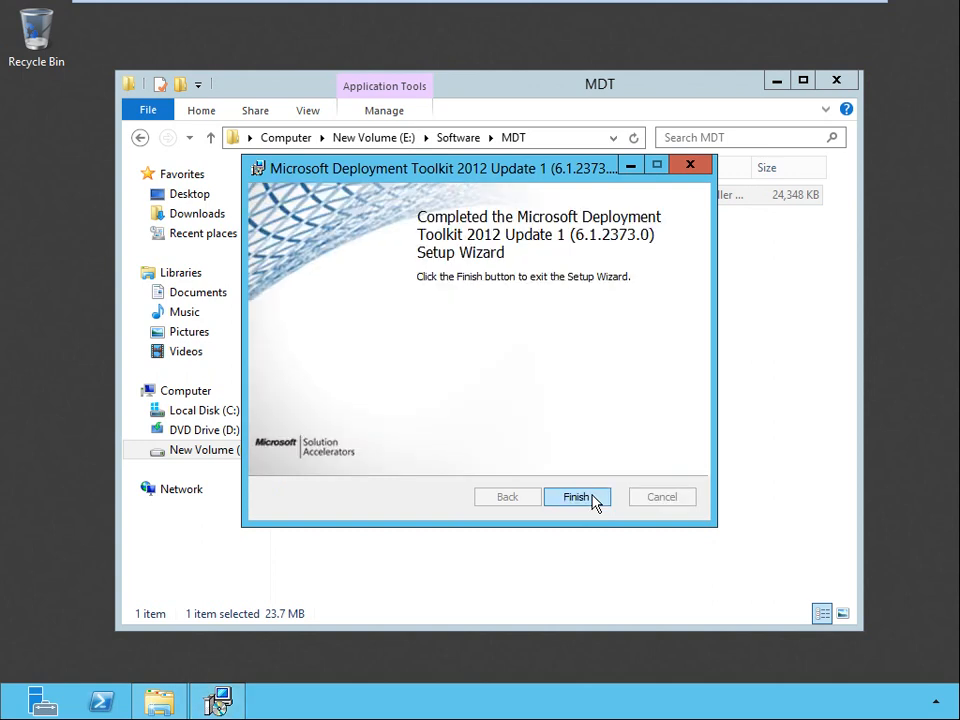
{"action": "left_click", "coordinate": [580, 497]}
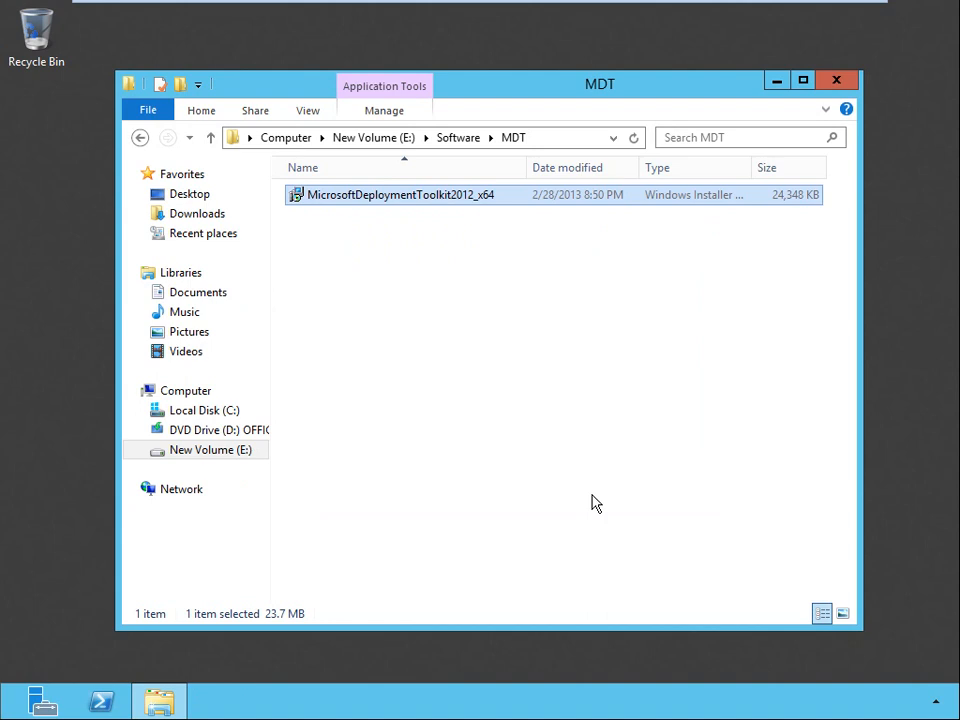
{"action": "left_click", "coordinate": [836, 80]}
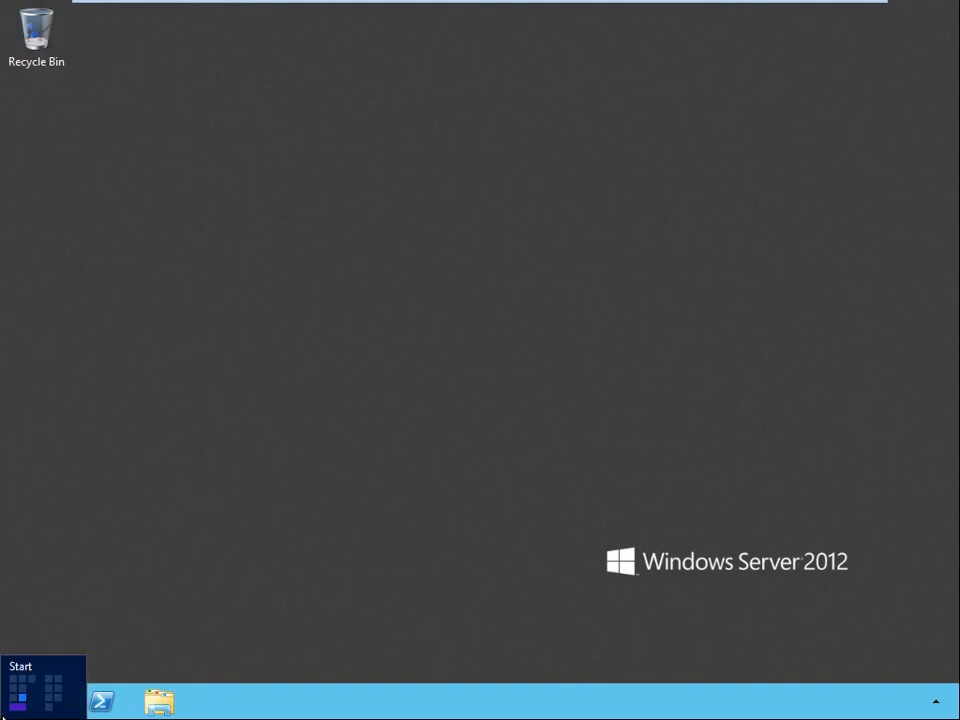
Open Deployment Workbench and view the Getting Started, Documentation and Components pages of the Information Center.
{"action": "left_click", "coordinate": [10, 700]}
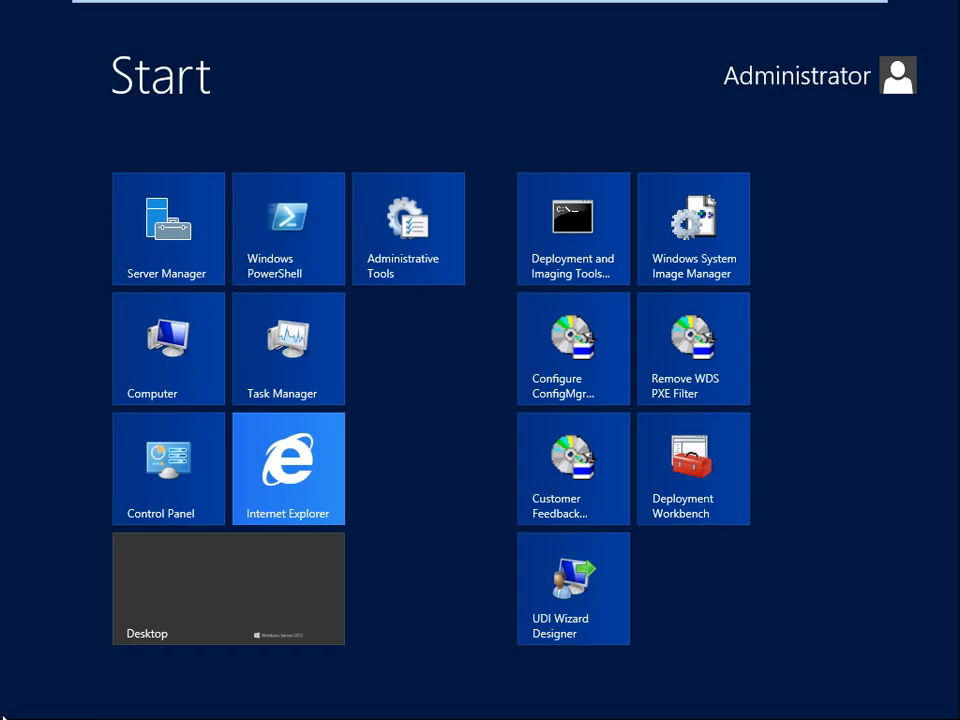
{"action": "left_click", "coordinate": [710, 511]}
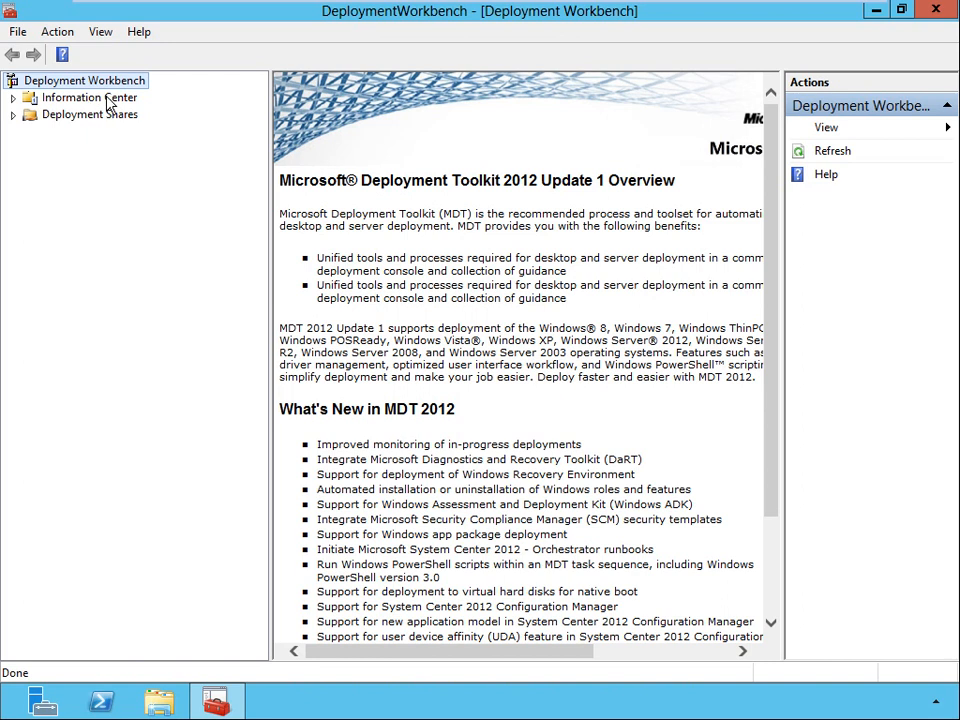
{"action": "left_click", "coordinate": [14, 98]}
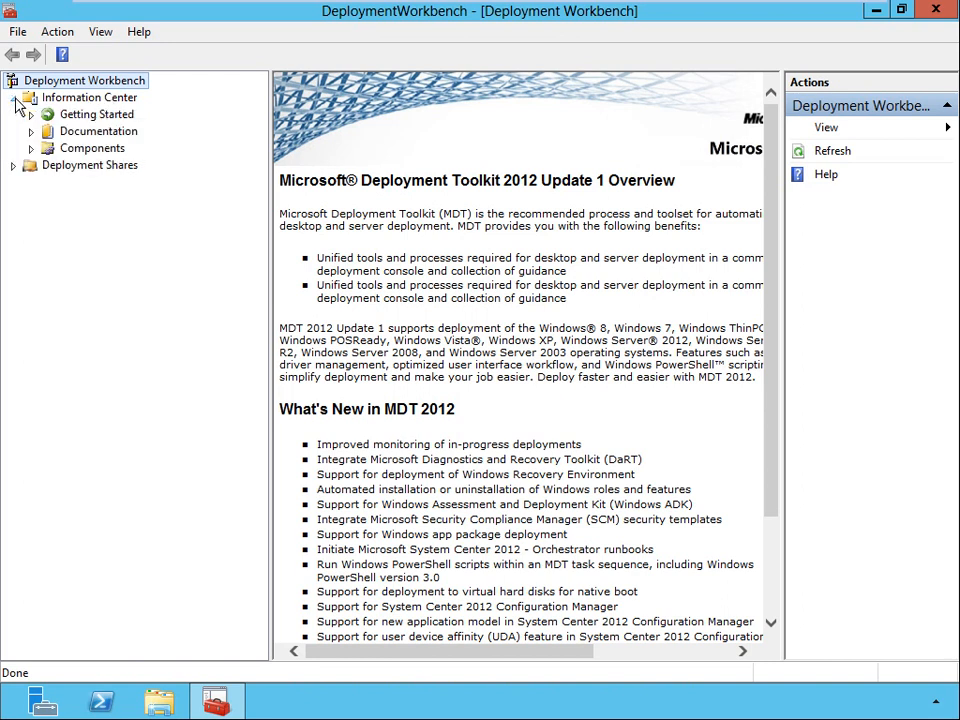
{"action": "left_click", "coordinate": [78, 116]}
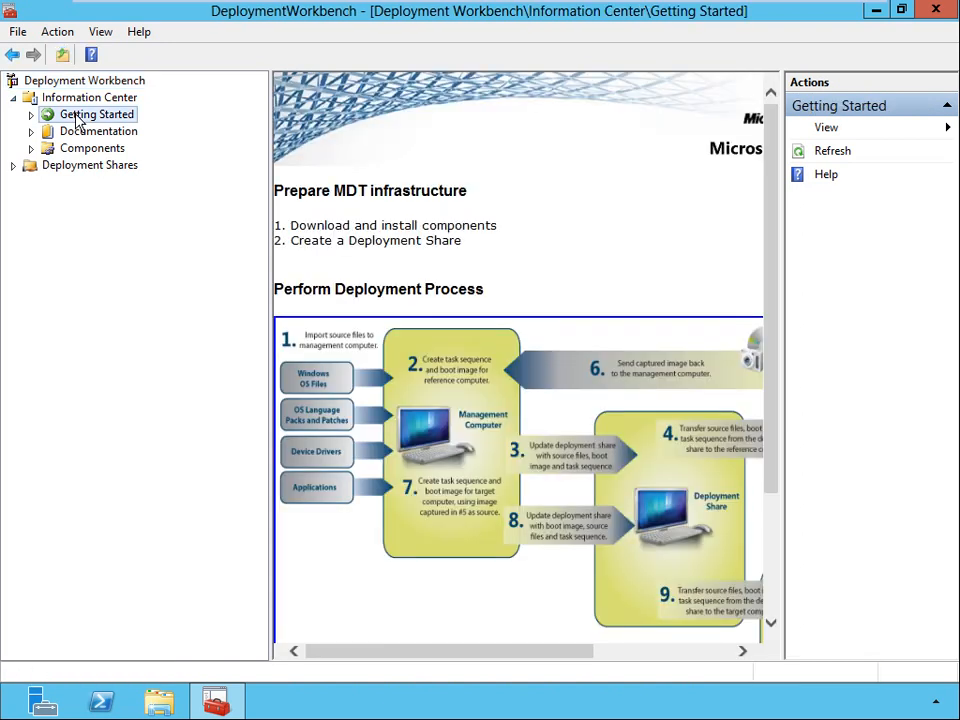
{"action": "left_click", "coordinate": [78, 133]}
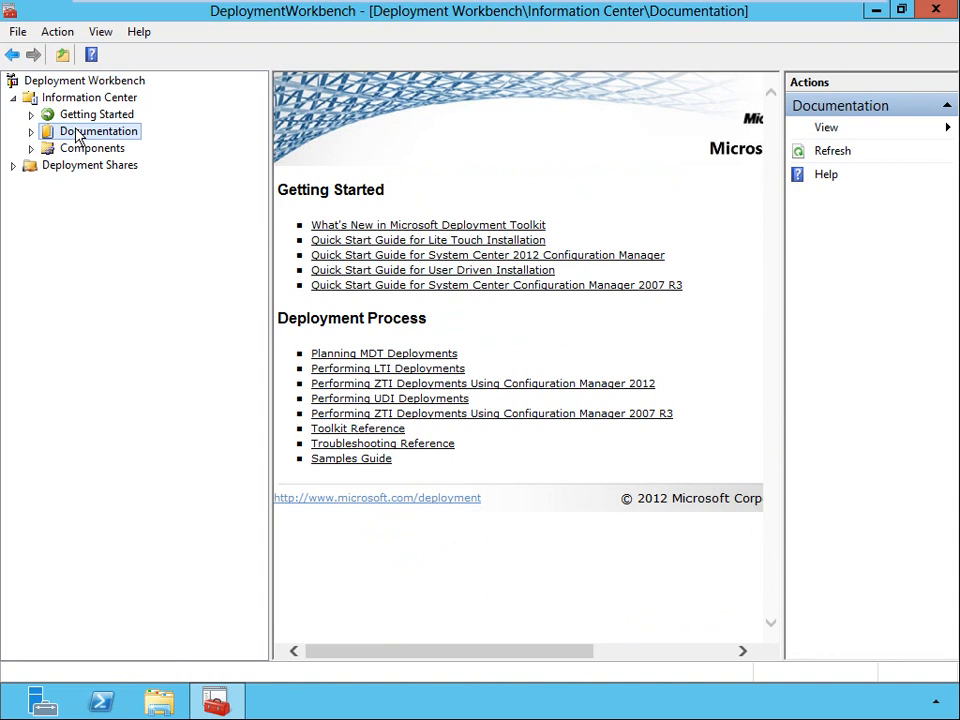
{"action": "left_click", "coordinate": [80, 149]}
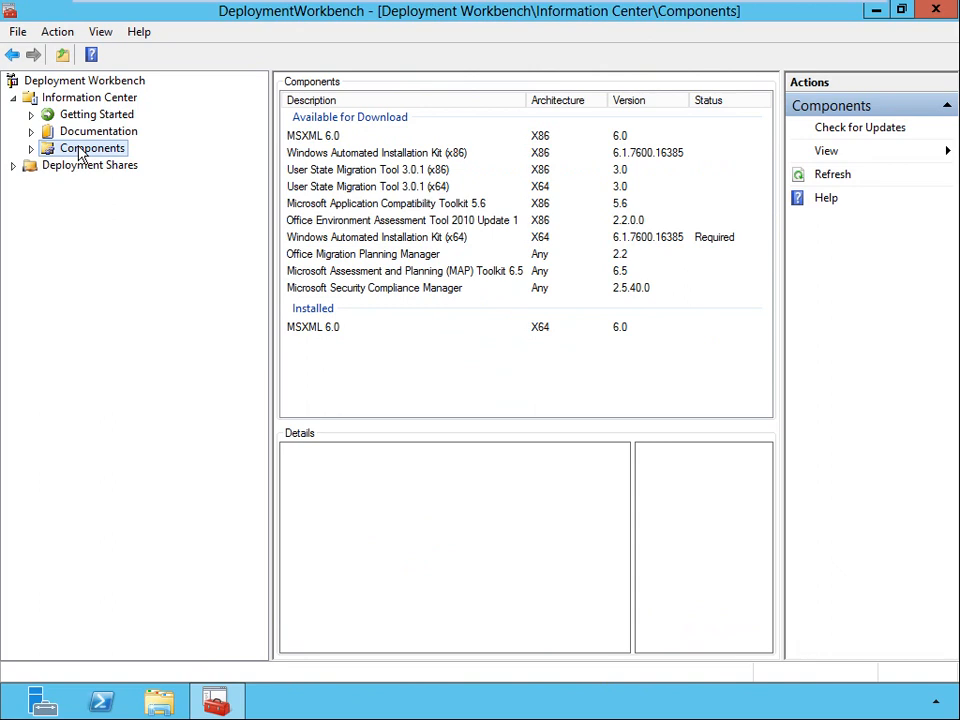
Start a new deployment share and set its path to E:\DeploymentShare.
{"action": "left_click", "coordinate": [53, 170]}
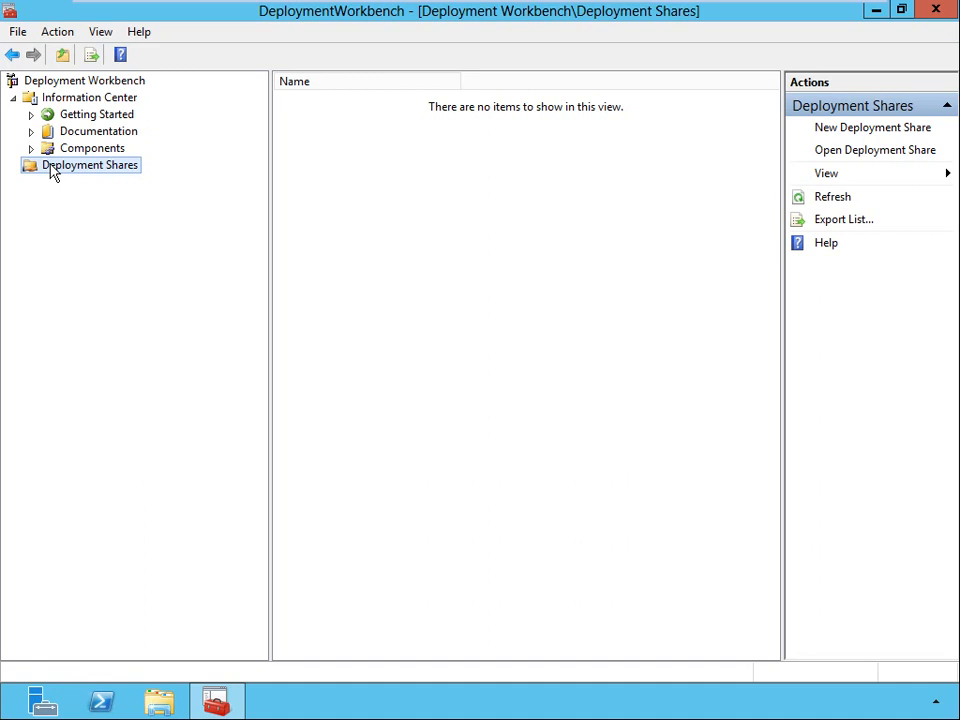
{"action": "right_click", "coordinate": [52, 172]}
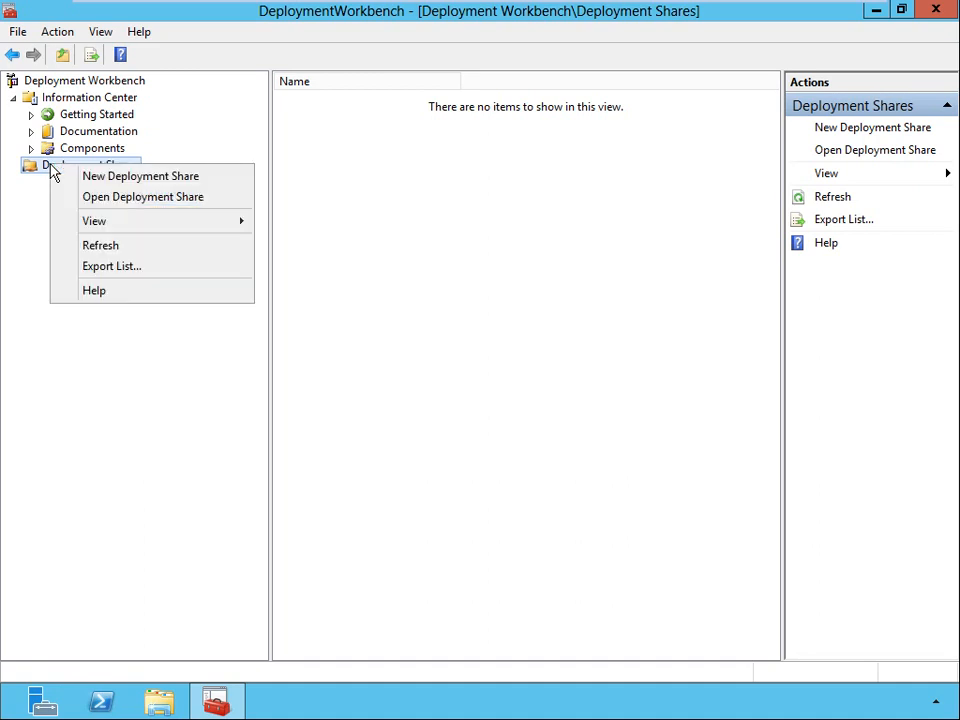
{"action": "left_click", "coordinate": [226, 184]}
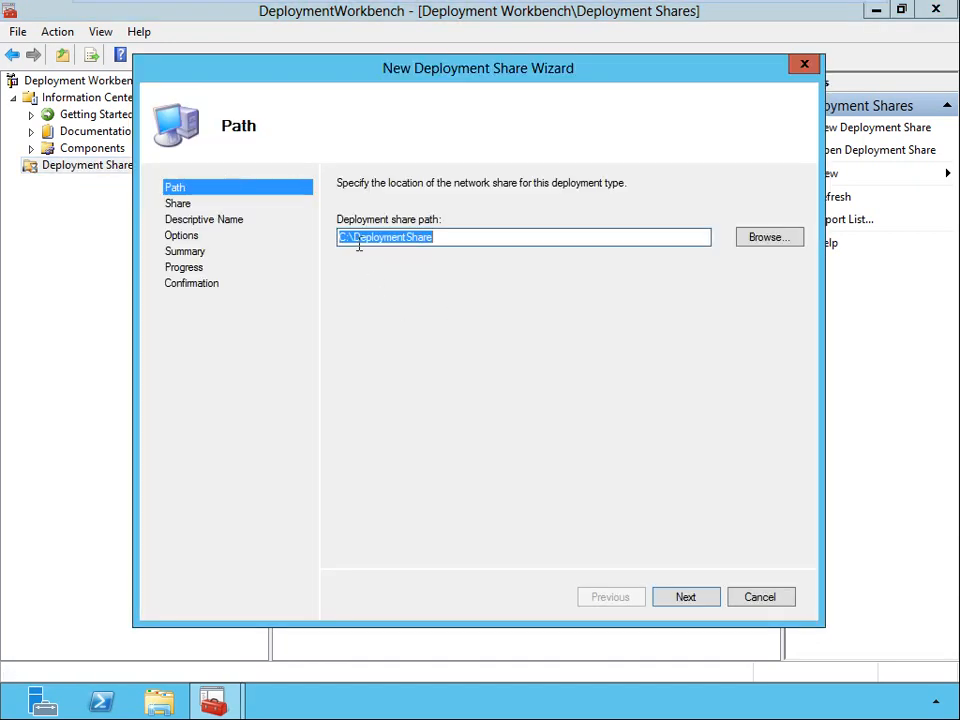
{"action": "left_click_drag", "start_coordinate": [346, 239], "coordinate": [335, 241]}
{"action": "type", "text": "E"}
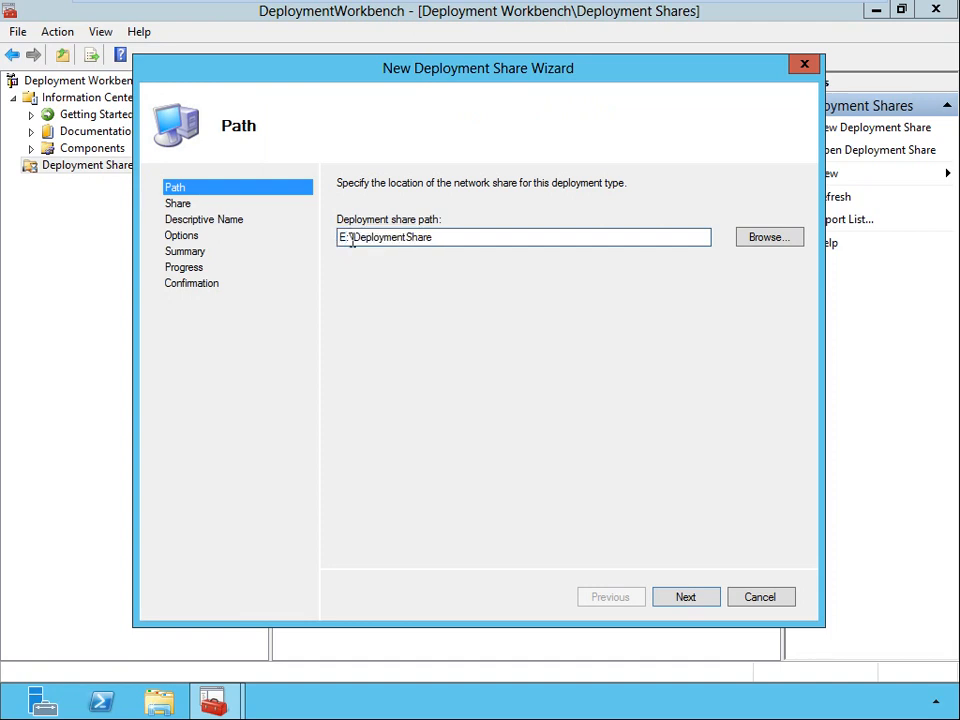
{"action": "left_click", "coordinate": [685, 597]}
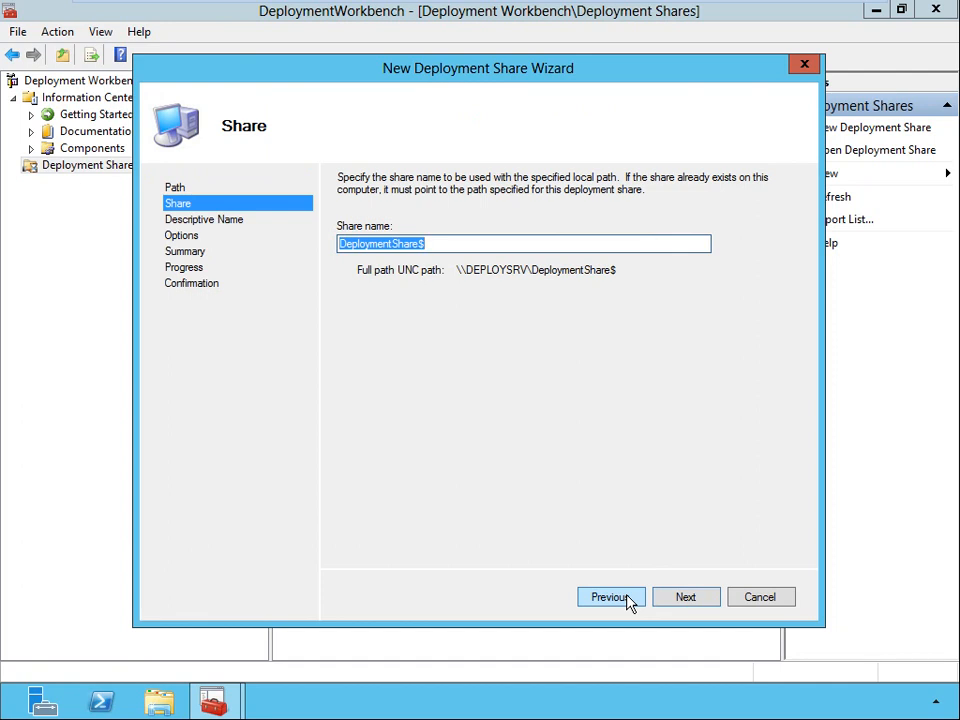
Create the share with the name DeploymentShare$, the description MDT Deployment Share and the default options, and finish the wizard.
{"action": "left_click", "coordinate": [692, 597]}
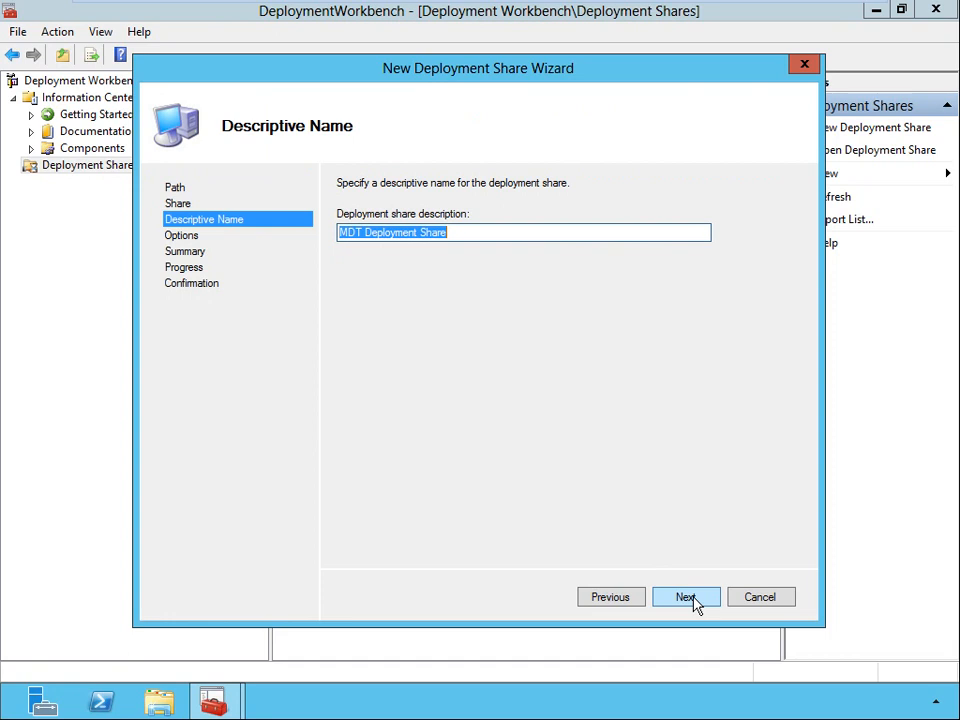
{"action": "left_click", "coordinate": [690, 598]}
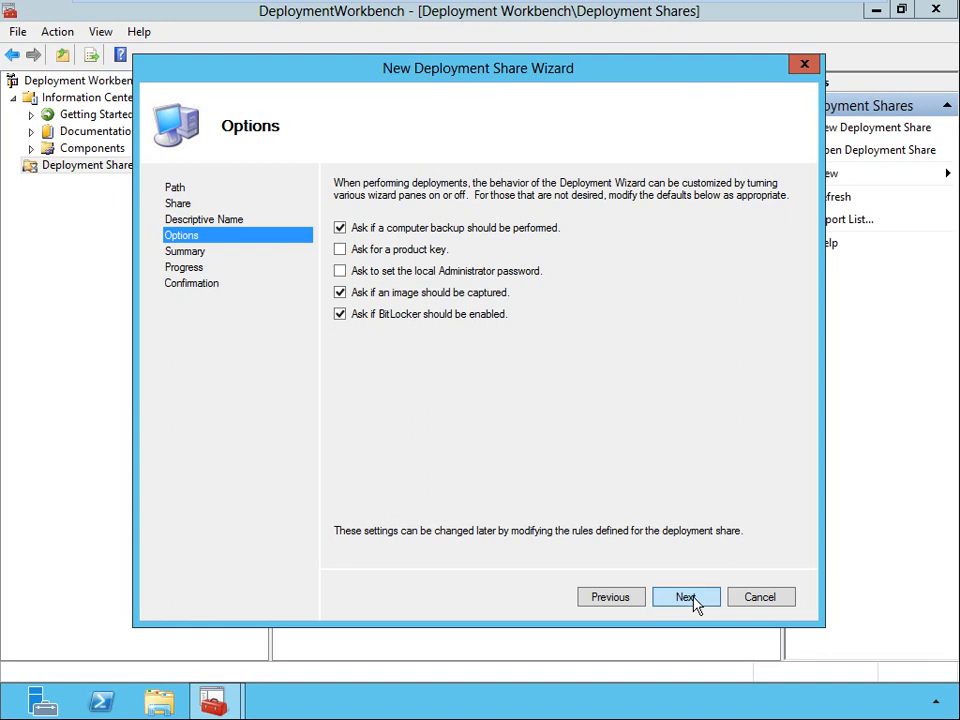
{"action": "left_click", "coordinate": [692, 597]}
{"action": "left_click", "coordinate": [692, 598]}
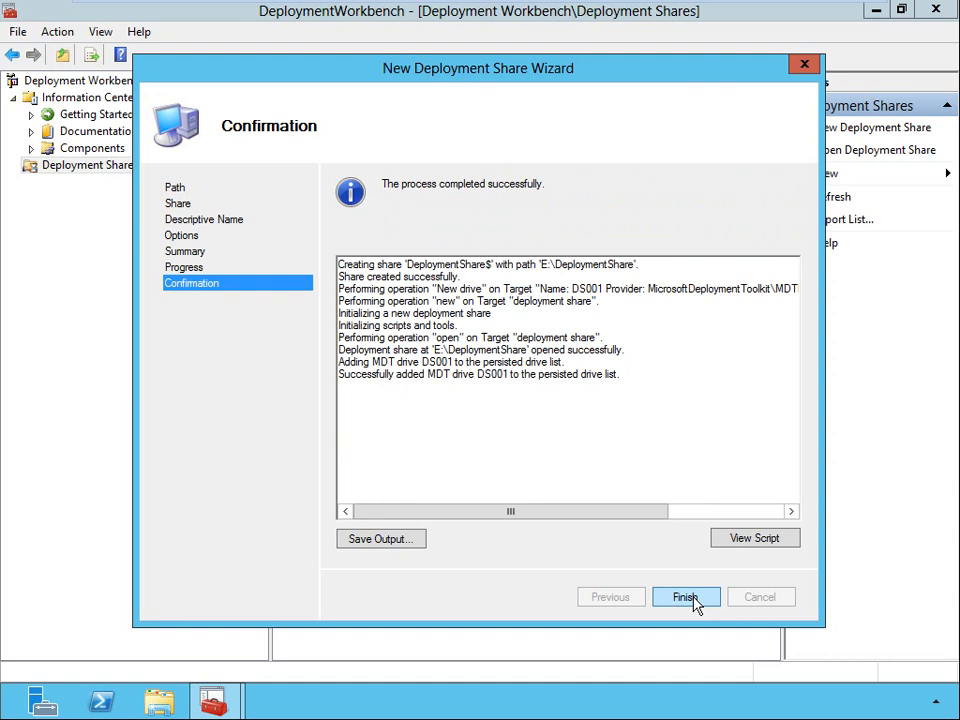
{"action": "left_click", "coordinate": [685, 598]}
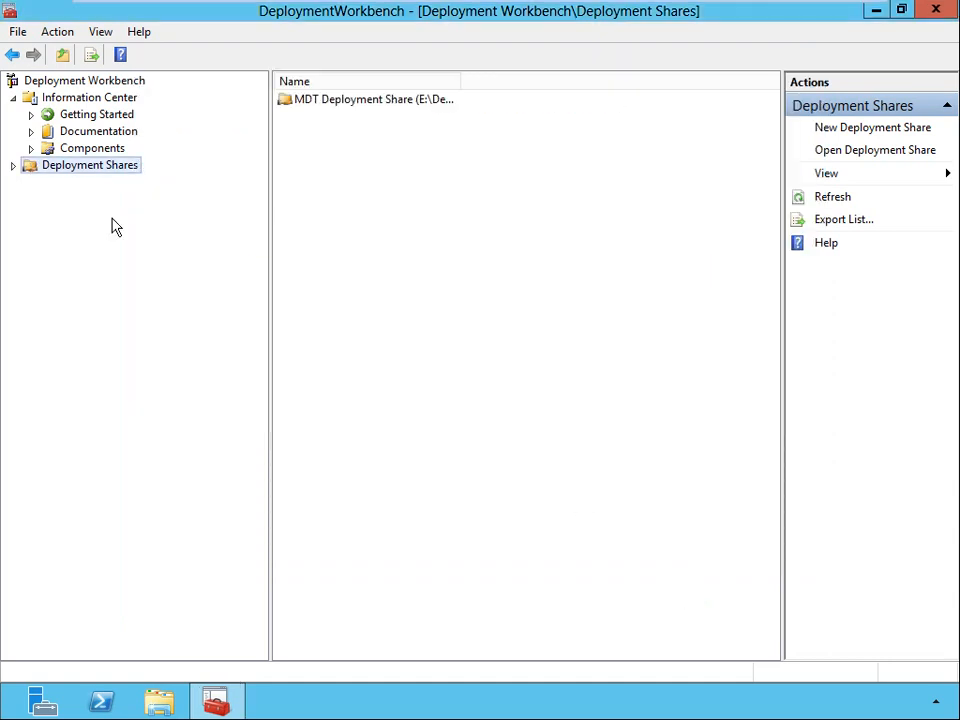
Collapse the Information Center and expand Deployment Shares down to the folders of the MDT Deployment Share.
{"action": "left_click", "coordinate": [13, 99]}
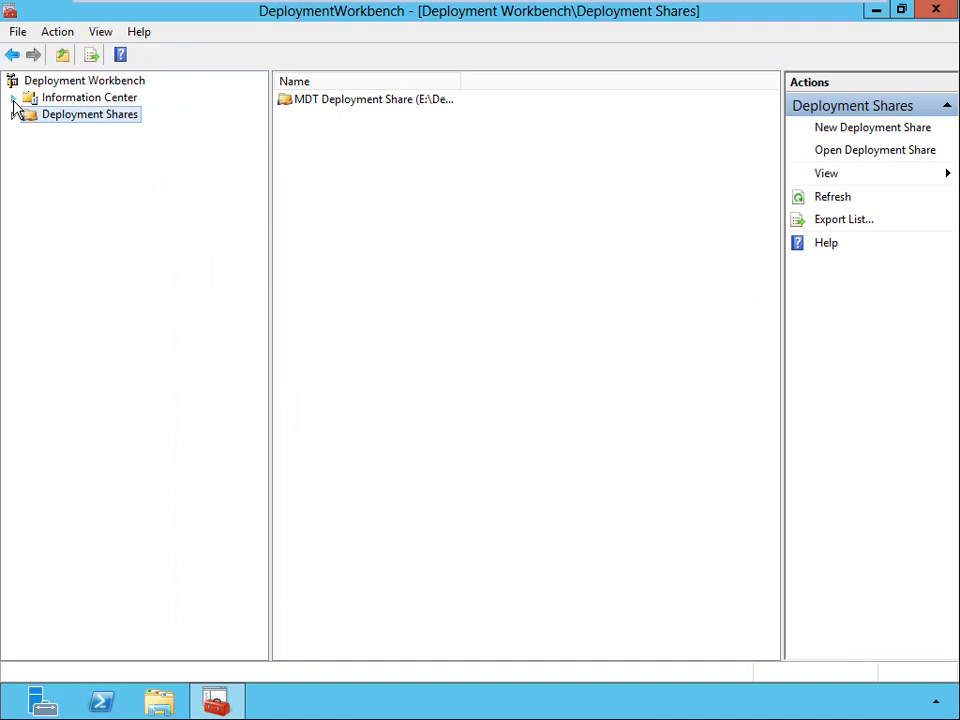
{"action": "left_click", "coordinate": [14, 115]}
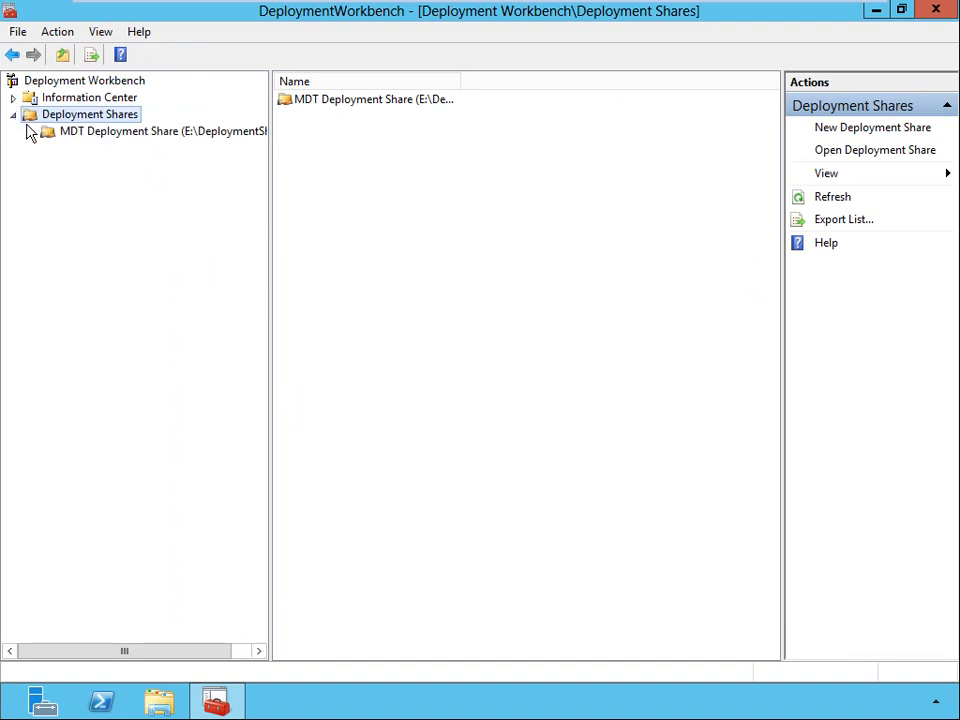
{"action": "left_click", "coordinate": [31, 133]}
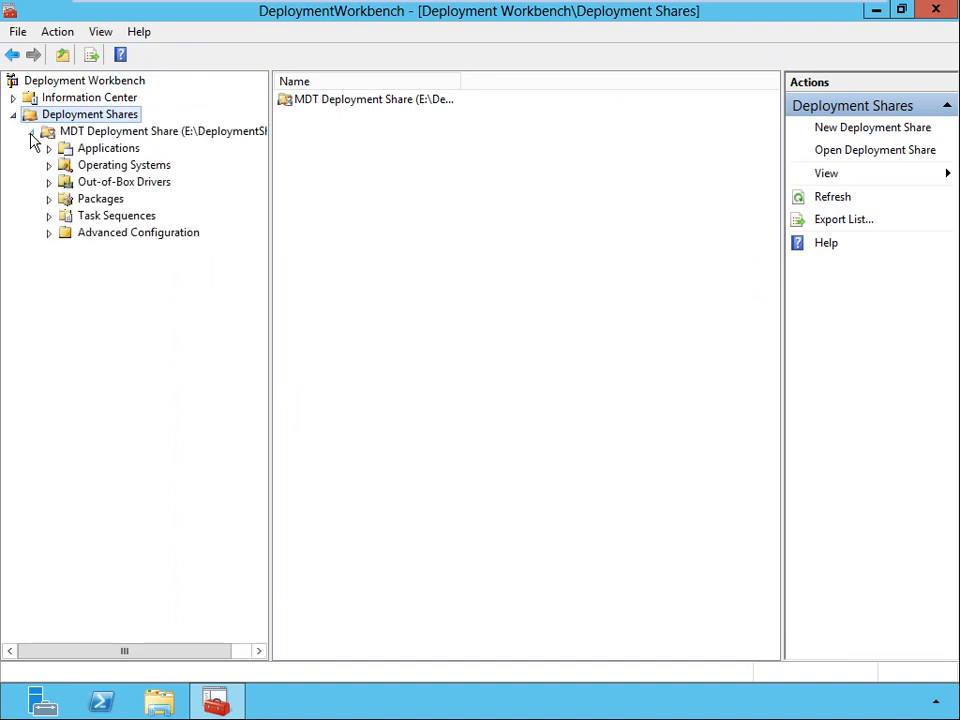
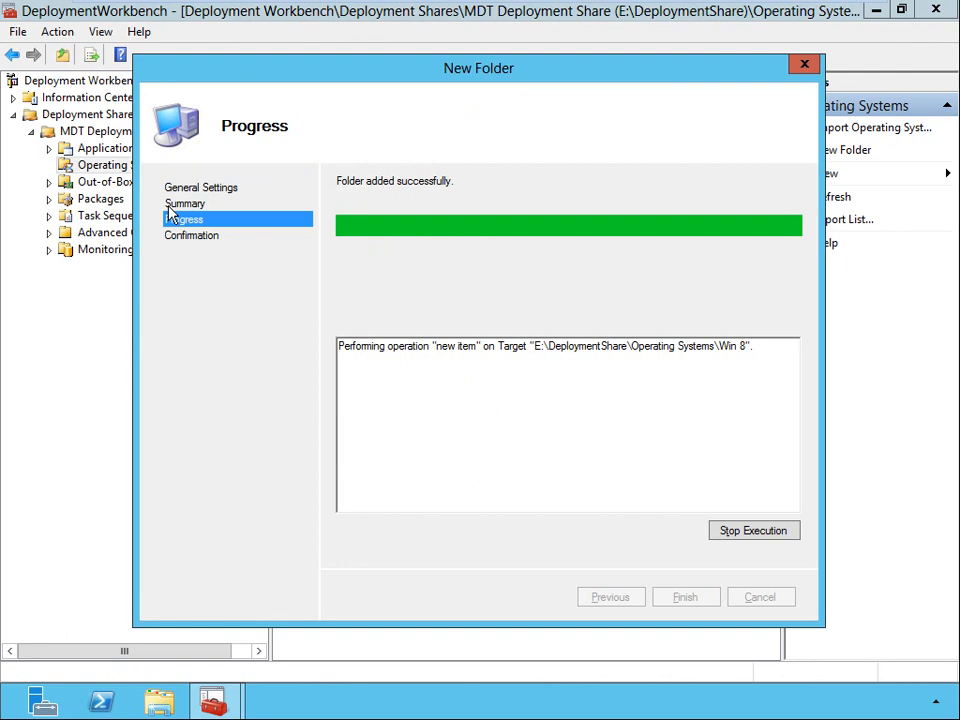
Finish creating the Win 8 folder under Operating Systems and open it in the tree.
{"action": "key", "text": "Return"}
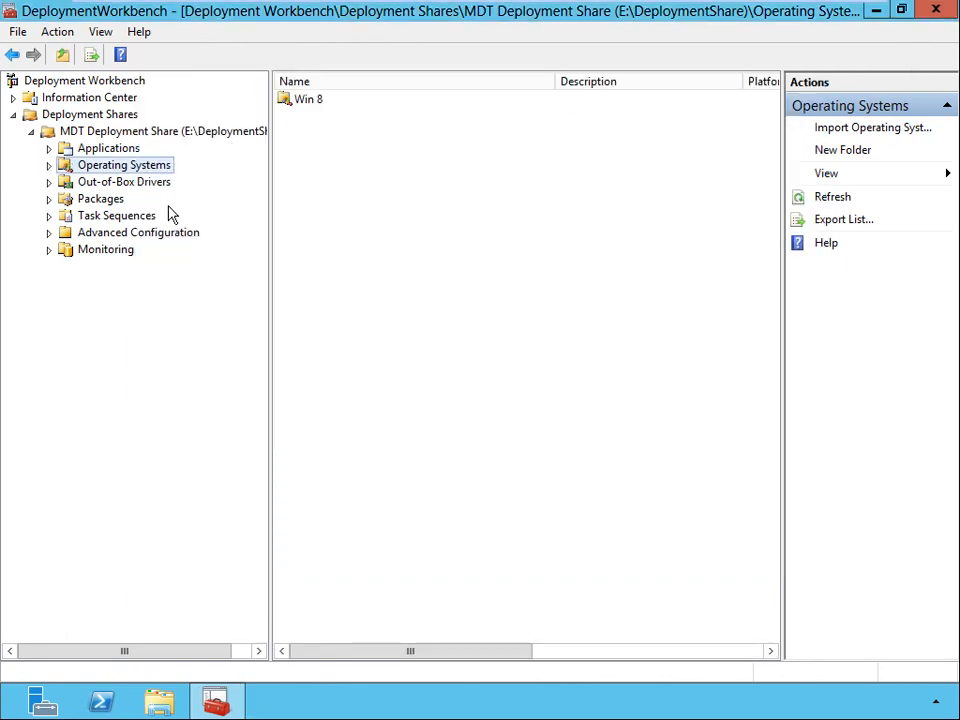
{"action": "left_click", "coordinate": [49, 166]}
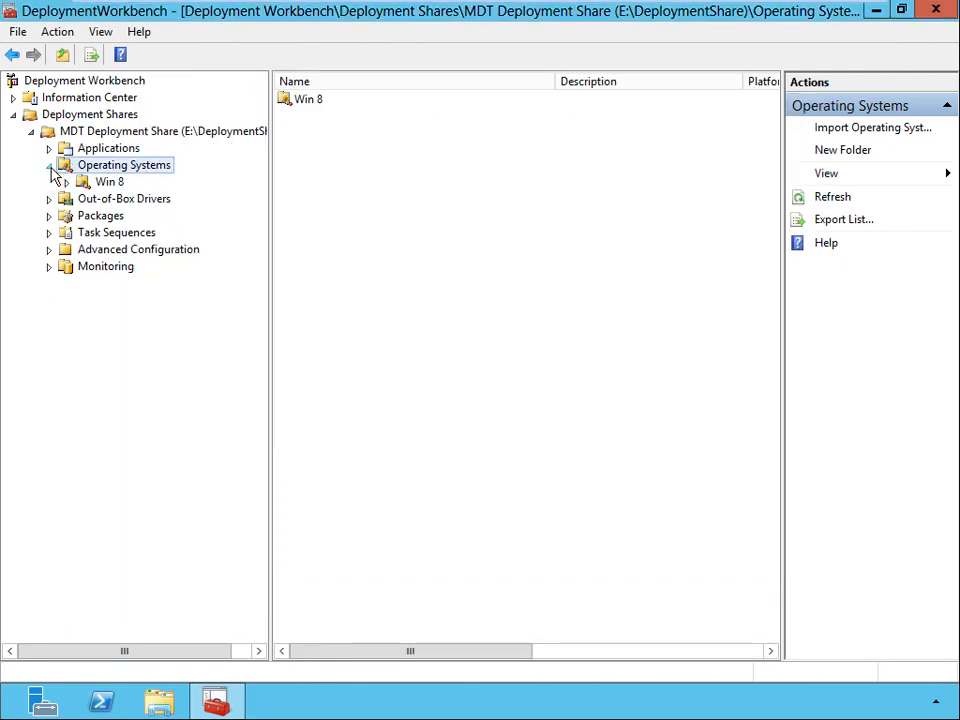
{"action": "left_click", "coordinate": [105, 183]}
Start importing an operating system into the Win 8 folder, using a full set of source files as the type.
{"action": "right_click", "coordinate": [106, 189]}
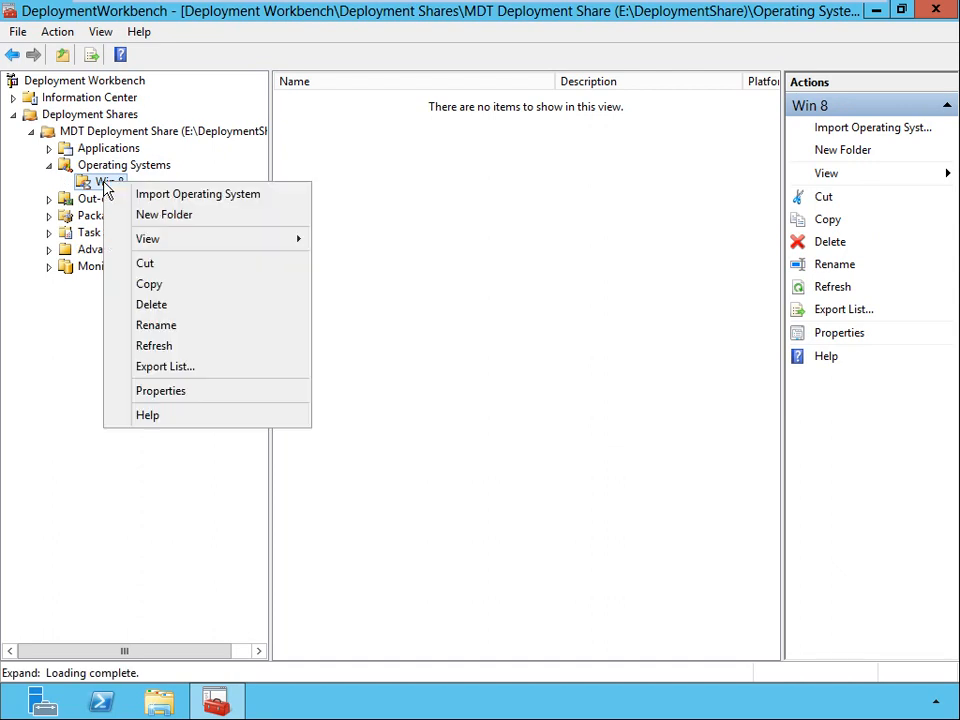
{"action": "left_click", "coordinate": [240, 203]}
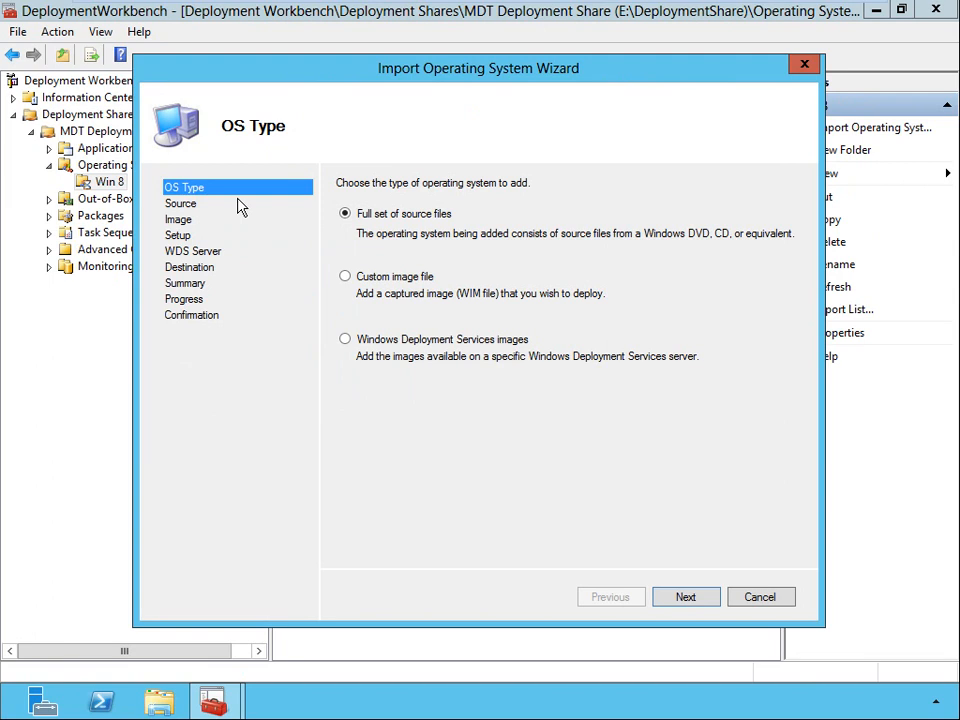
{"action": "left_click", "coordinate": [345, 278]}
{"action": "left_click", "coordinate": [346, 341]}
{"action": "left_click", "coordinate": [346, 217]}
{"action": "left_click", "coordinate": [689, 599]}
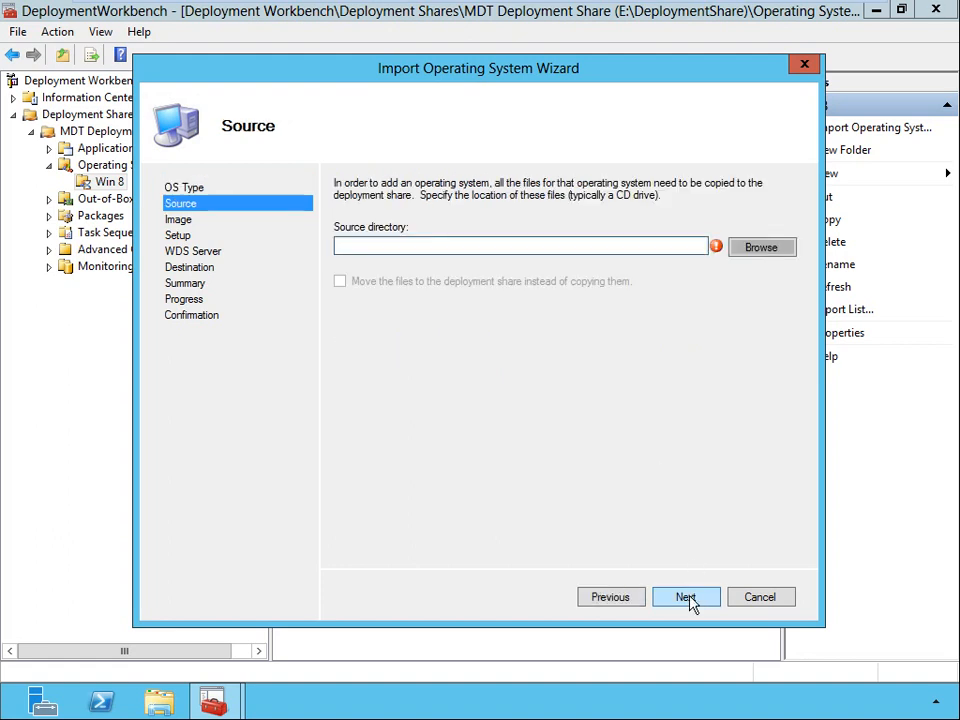
Set the source directory to E:\Software\Win 8 OS and have the files moved to the deployment share instead of copied.
{"action": "left_click", "coordinate": [755, 250]}
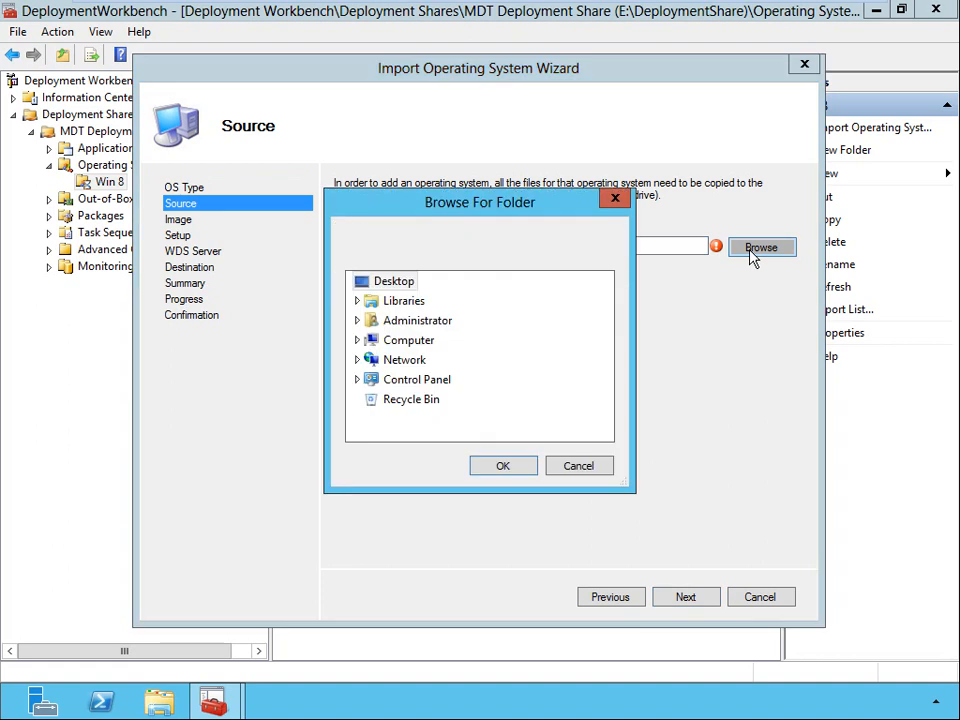
{"action": "left_click", "coordinate": [358, 341]}
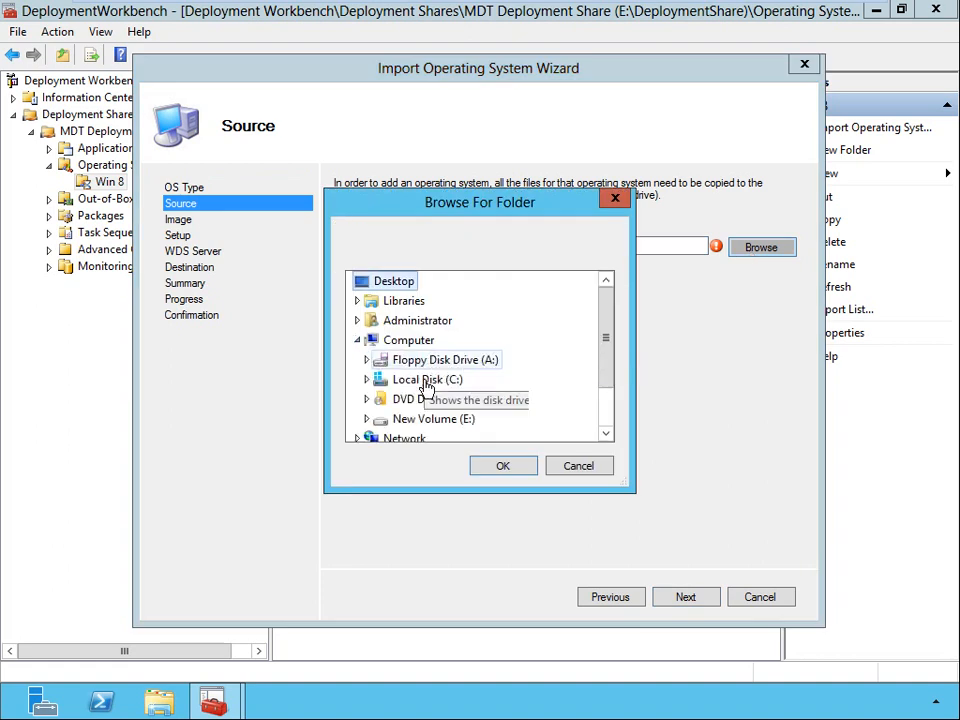
{"action": "left_click", "coordinate": [367, 419]}
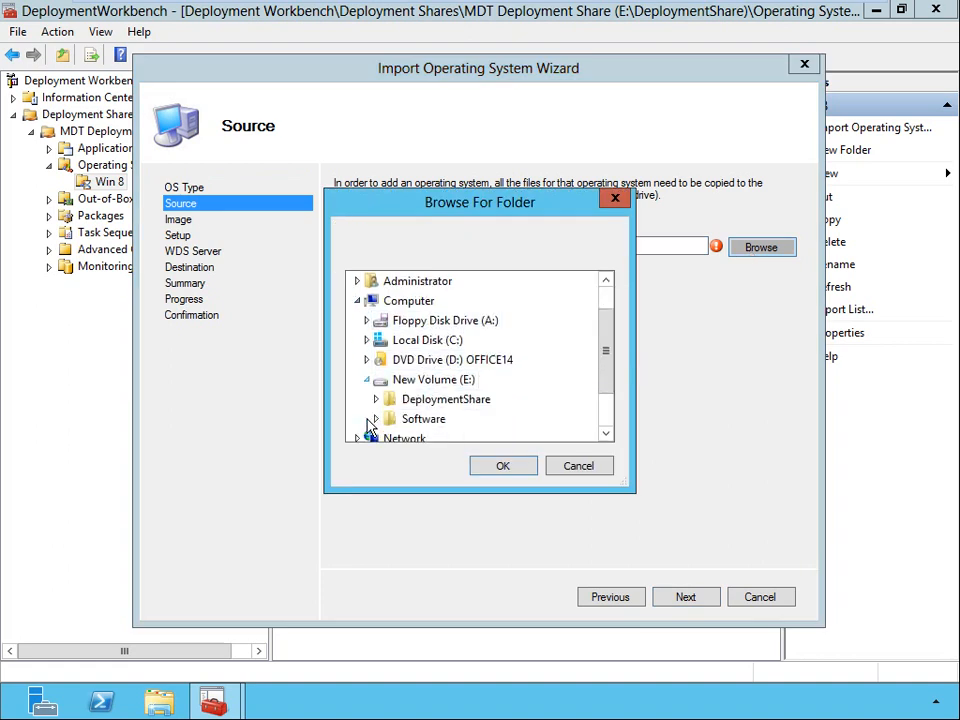
{"action": "left_click", "coordinate": [376, 420]}
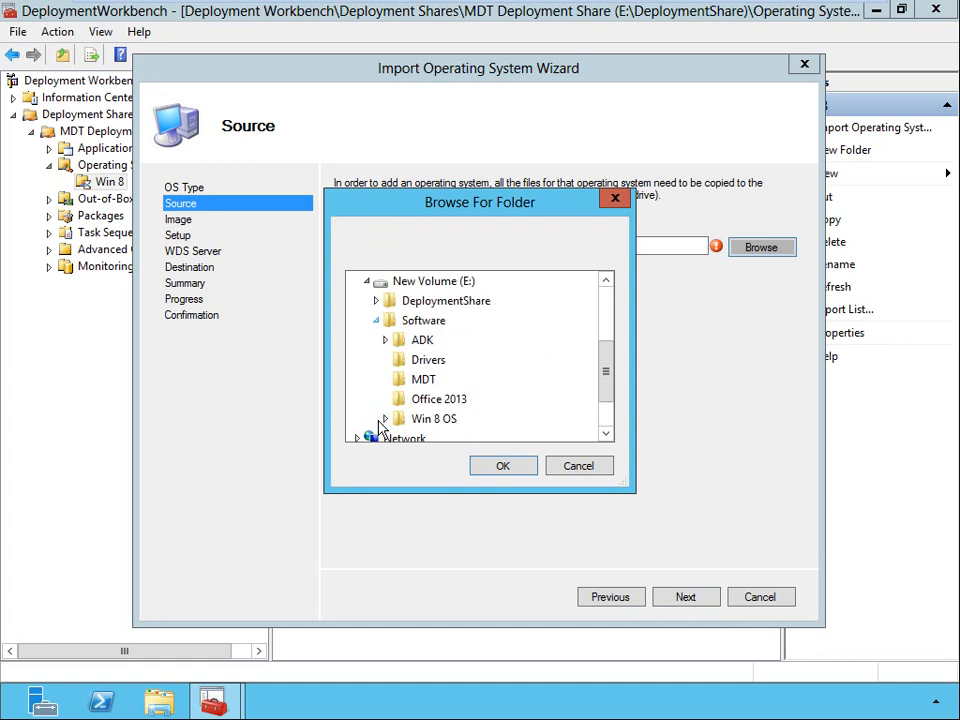
{"action": "double_click", "coordinate": [400, 424]}
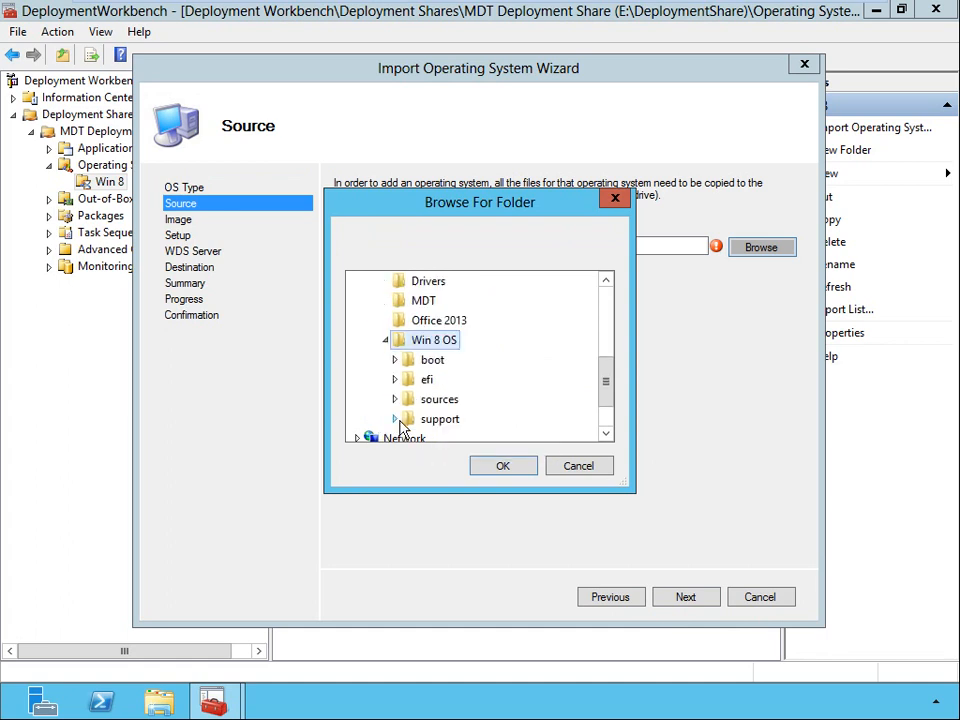
{"action": "left_click", "coordinate": [497, 467]}
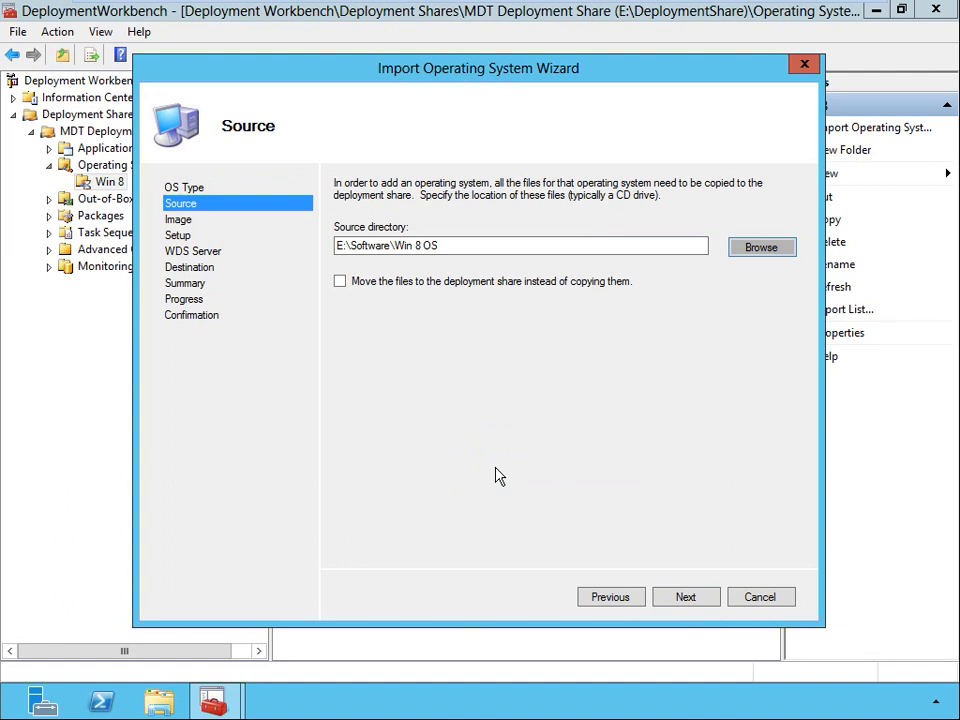
{"action": "left_click", "coordinate": [340, 283]}
{"action": "left_click", "coordinate": [685, 597]}
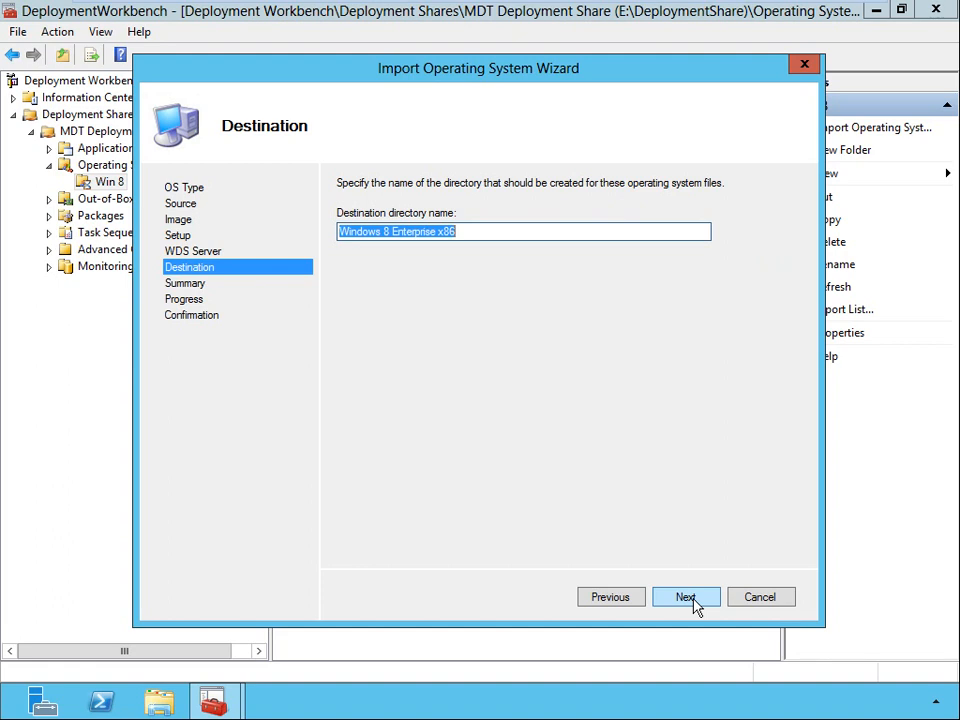
Shorten the destination directory name to Win 8 Ent x86.
{"action": "left_click", "coordinate": [364, 232]}
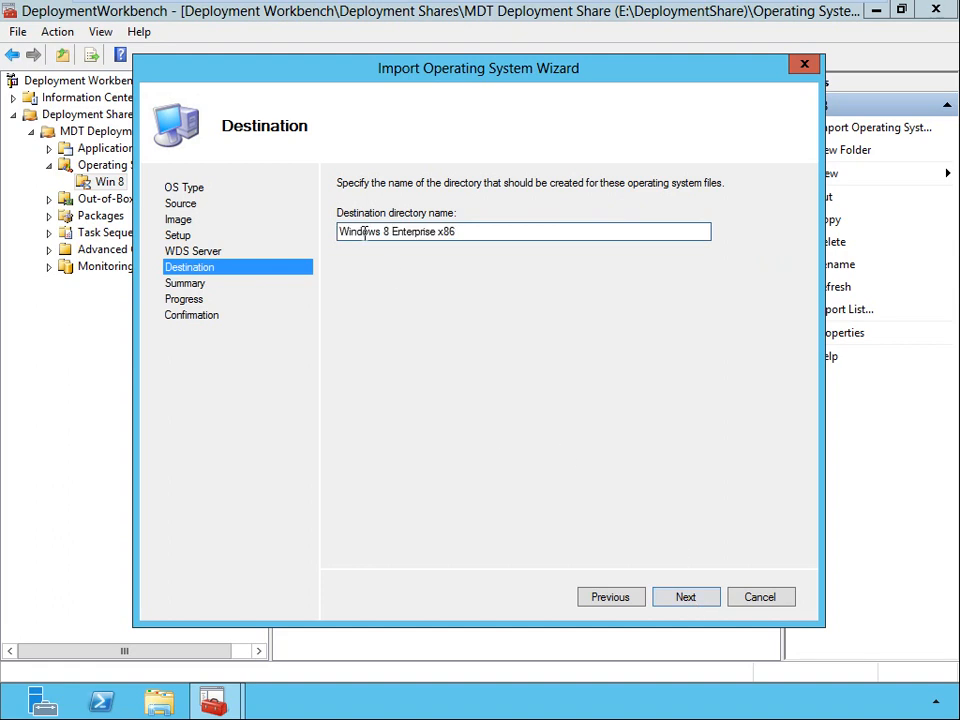
{"action": "key", "text": "BackSpace"}
{"action": "key", "text": "Delete"}
{"action": "key", "text": "Delete"}
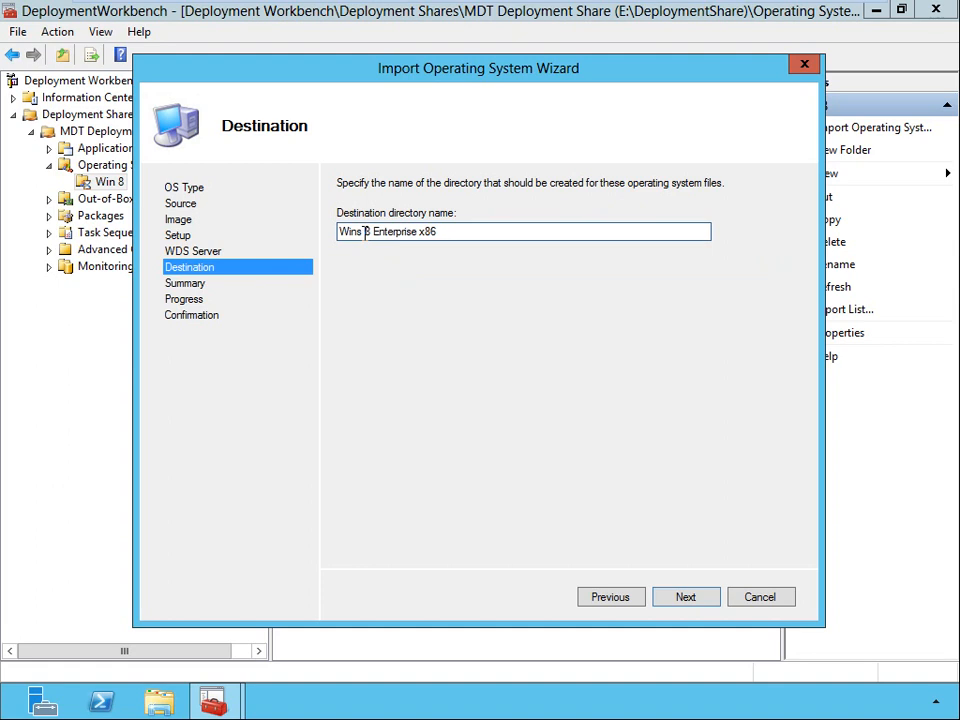
{"action": "key", "text": "BackSpace"}
{"action": "key", "text": "Right"}
{"action": "key", "text": "Right"}
{"action": "key", "text": "Right"}
{"action": "key", "text": "Right"}
{"action": "key", "text": "Right"}
{"action": "key", "text": "Right"}
{"action": "key", "text": "Delete"}
{"action": "key", "text": "Delete"}
{"action": "key", "text": "Delete"}
{"action": "key", "text": "Delete"}
{"action": "key", "text": "Delete"}
{"action": "key", "text": "Delete"}
{"action": "key", "text": "Delete"}
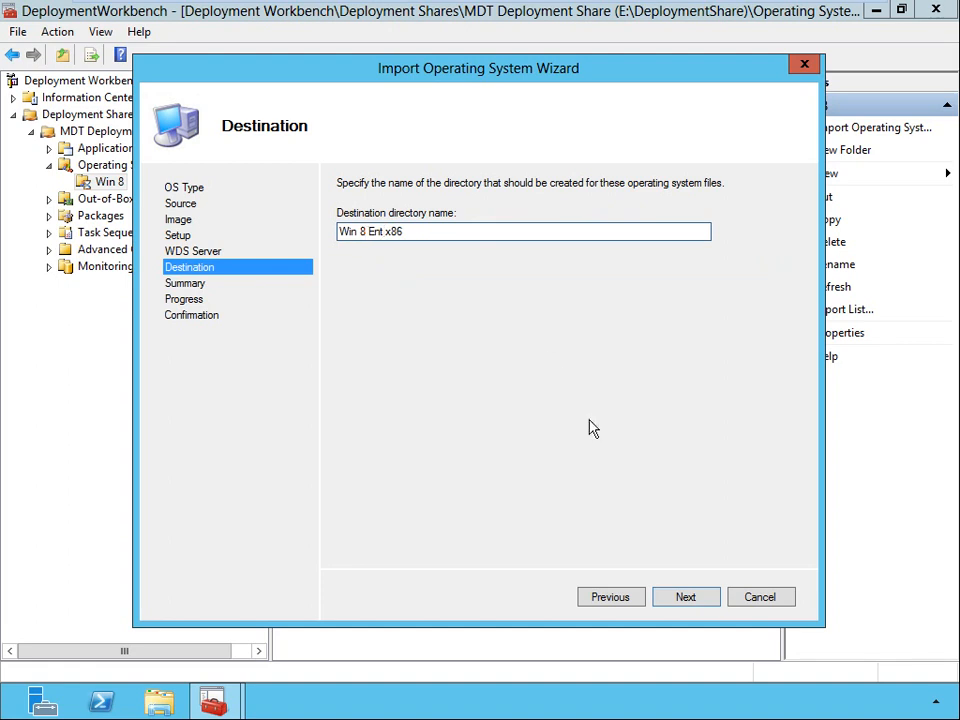
Accept the summary, run the operating system import and finish the wizard.
{"action": "left_click", "coordinate": [686, 598]}
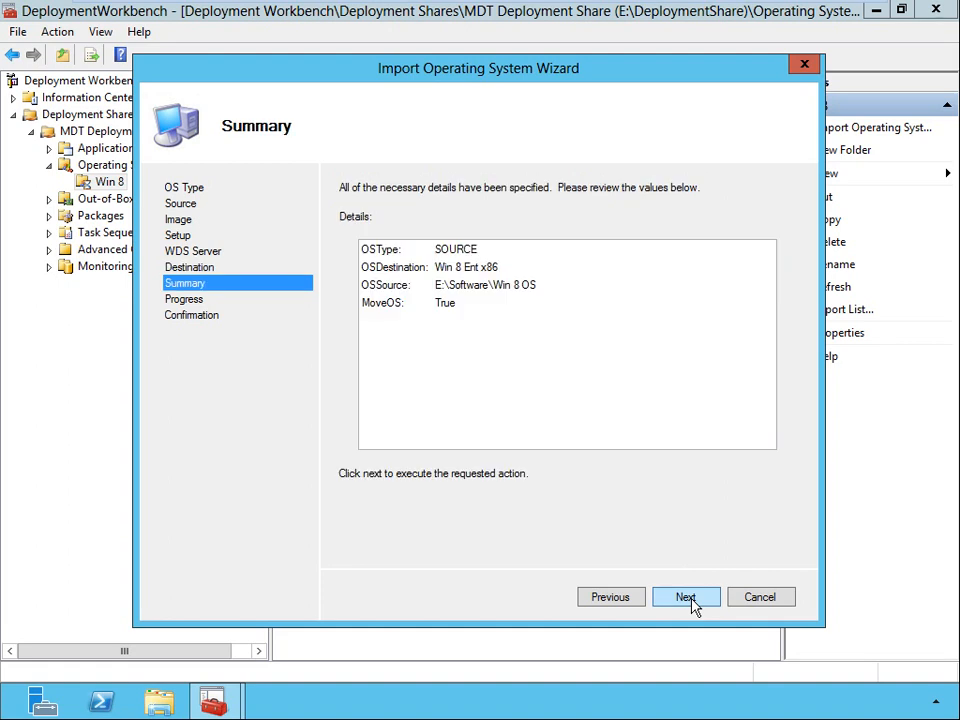
{"action": "left_click", "coordinate": [686, 598]}
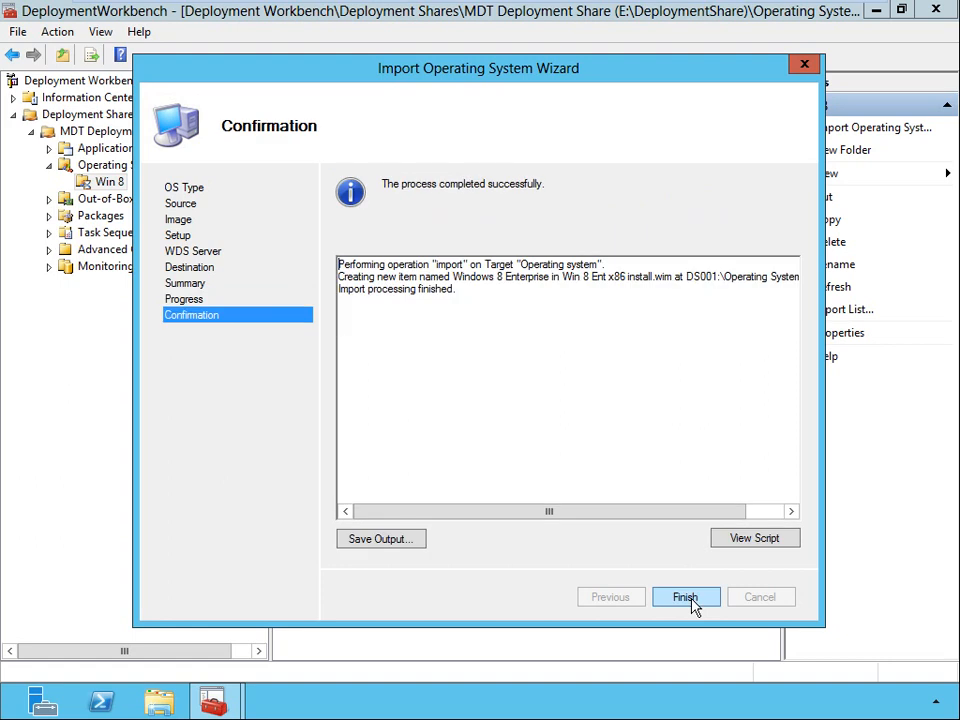
{"action": "left_click", "coordinate": [692, 602]}
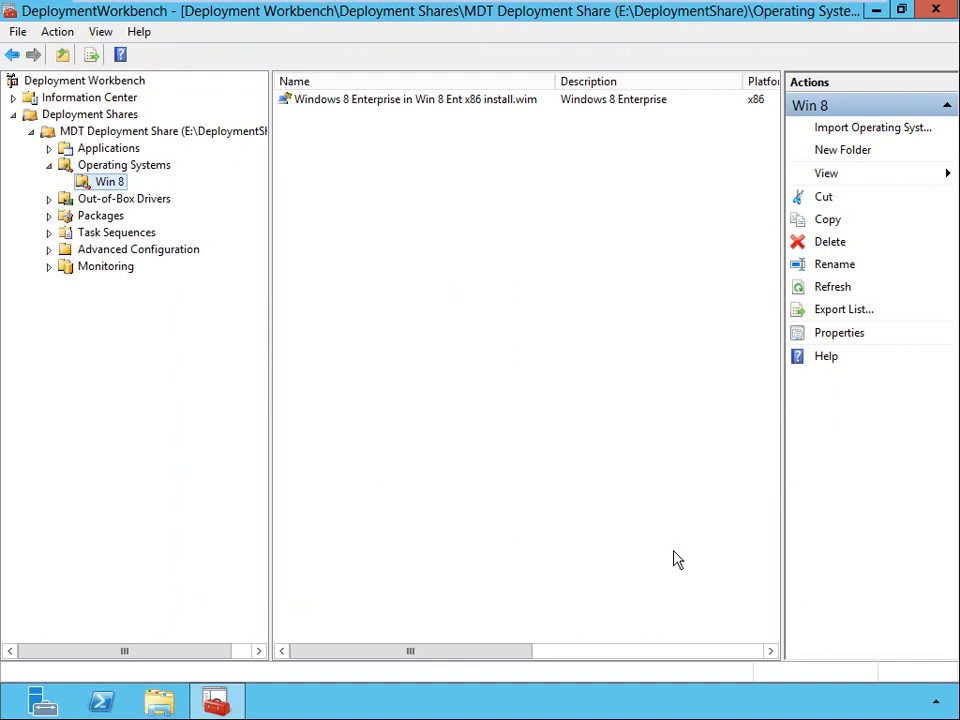
Create a folder named Lenovo under Out-of-Box Drivers.
{"action": "left_click", "coordinate": [105, 203]}
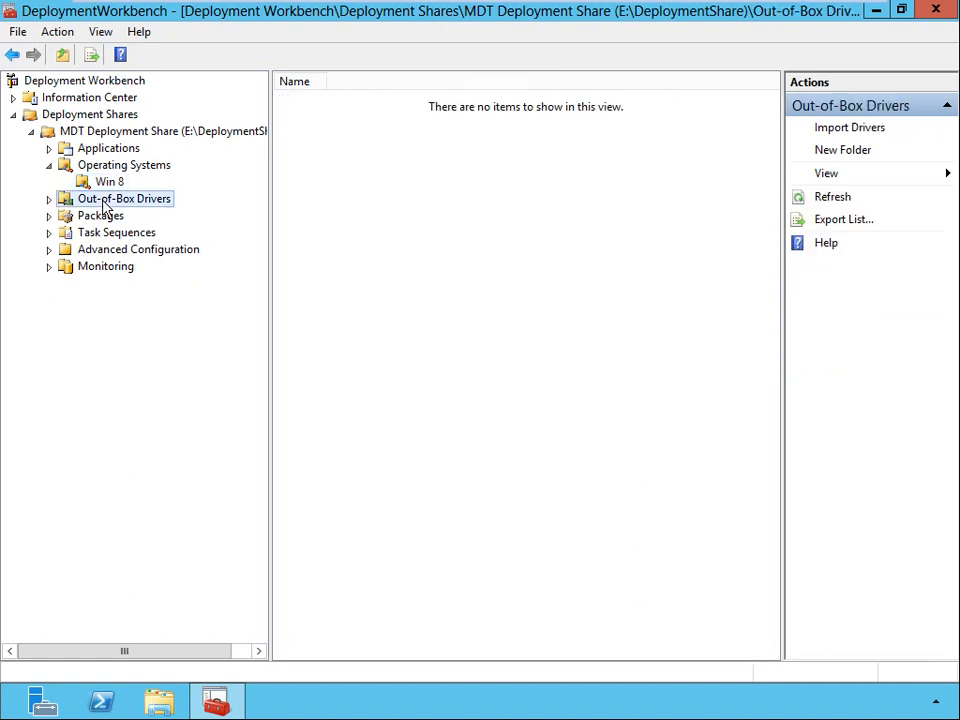
{"action": "right_click", "coordinate": [105, 205]}
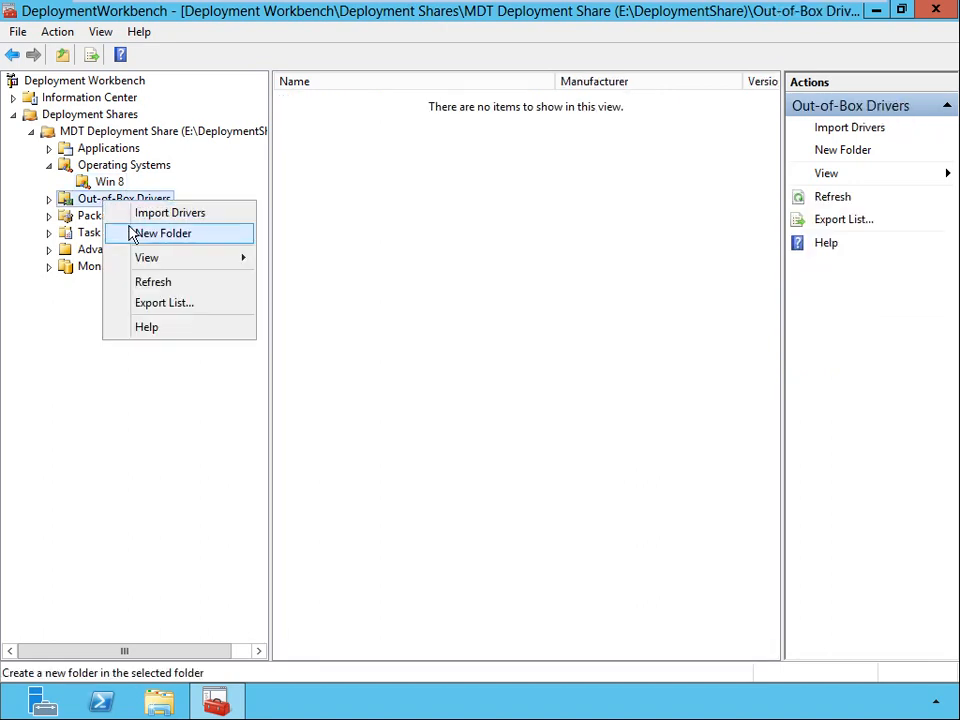
{"action": "left_click", "coordinate": [131, 232]}
{"action": "type", "text": "Lenovo"}
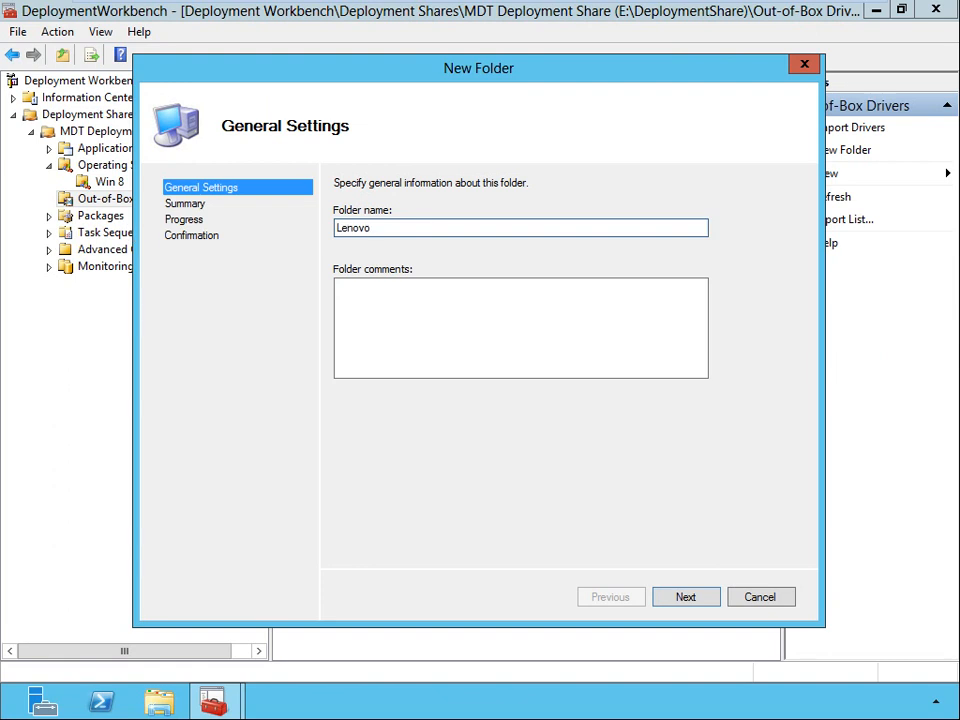
{"action": "left_click", "coordinate": [686, 597]}
{"action": "left_click", "coordinate": [688, 597]}
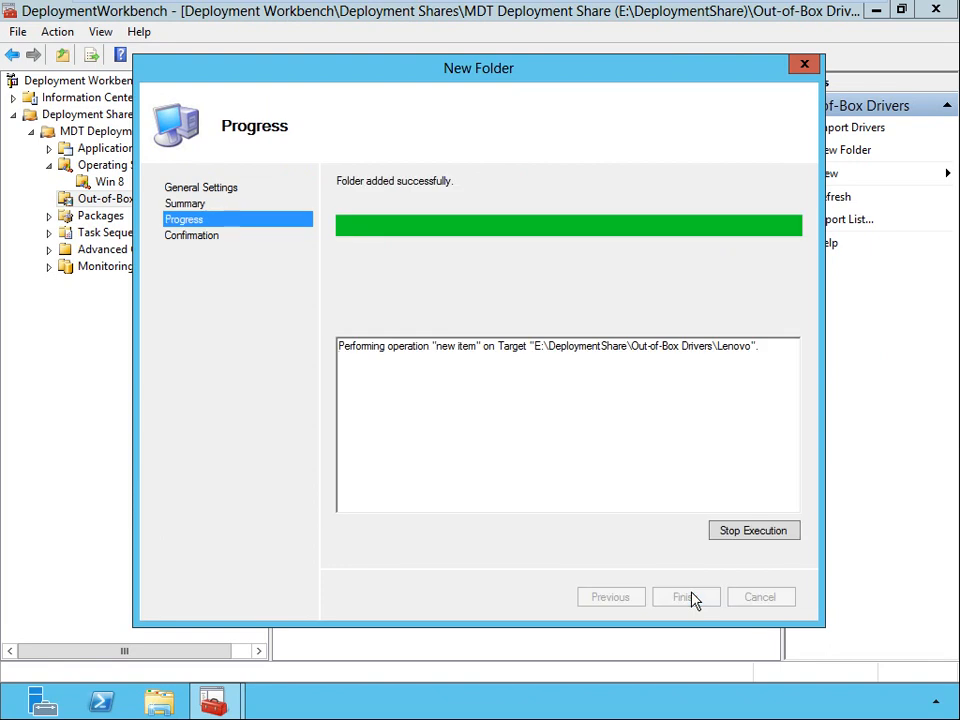
{"action": "left_click", "coordinate": [688, 597]}
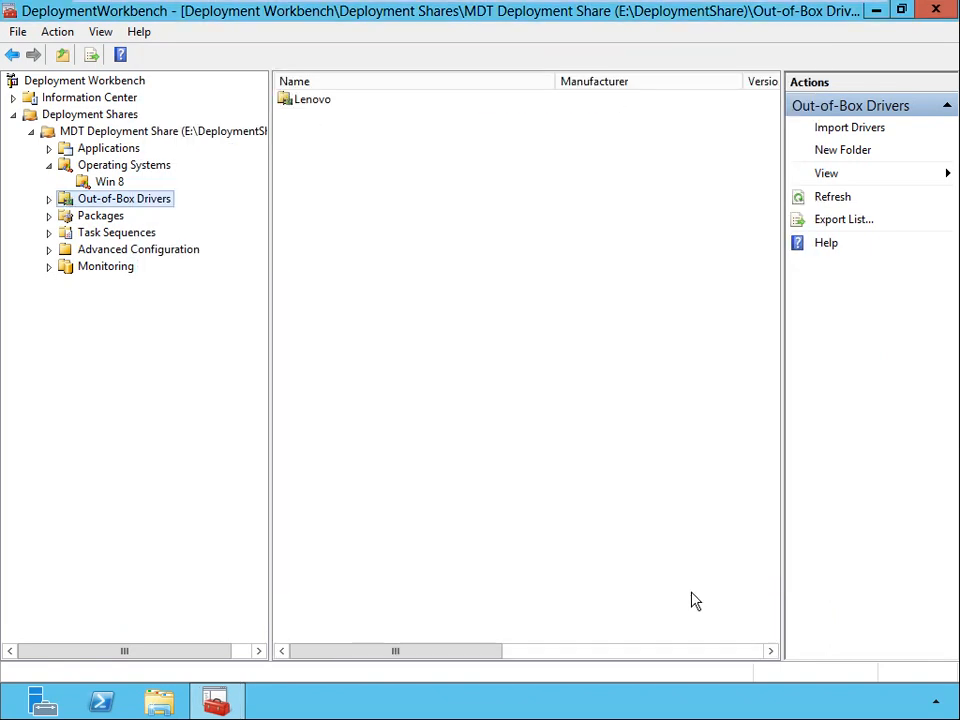
Import the drivers from E:\Software\Drivers into the Lenovo folder, leaving the import of duplicates off.
{"action": "left_click", "coordinate": [49, 200]}
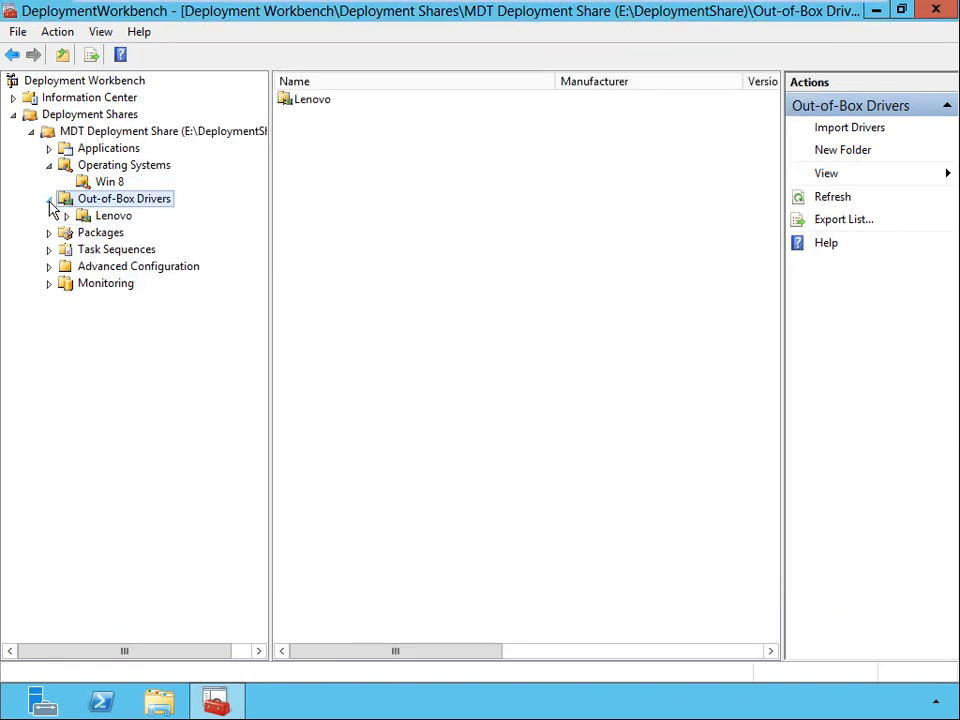
{"action": "left_click", "coordinate": [116, 220]}
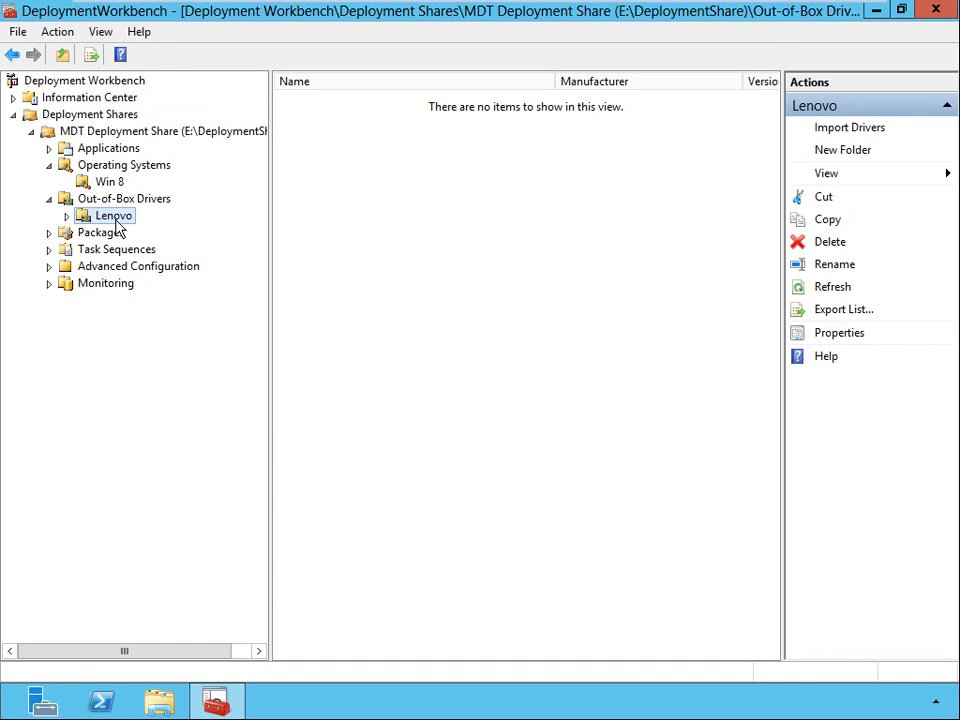
{"action": "right_click", "coordinate": [117, 229]}
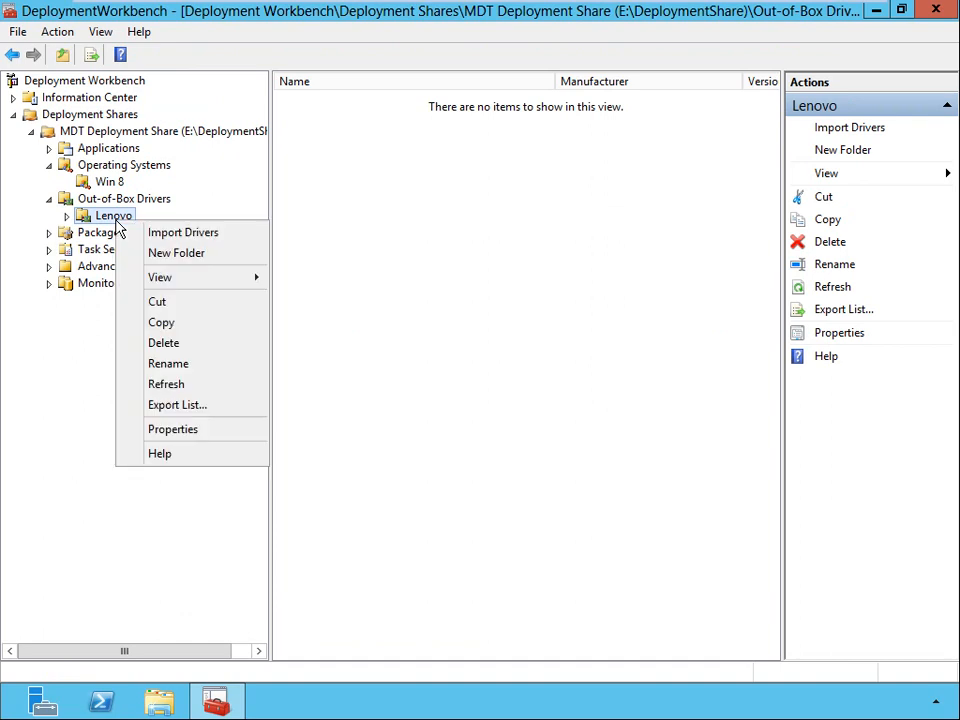
{"action": "left_click", "coordinate": [169, 241]}
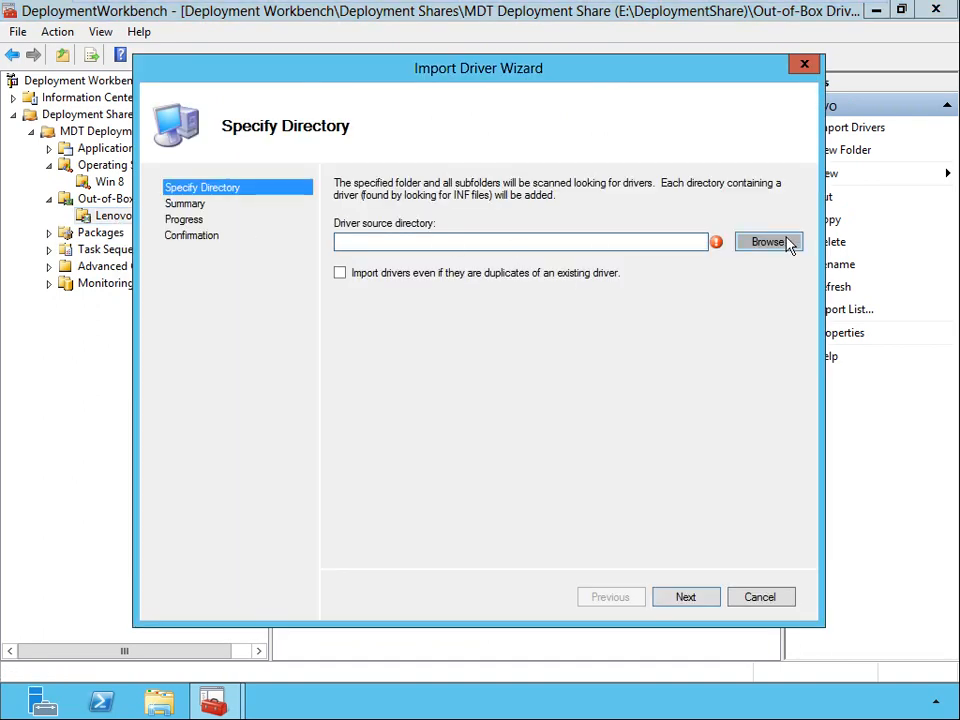
{"action": "left_click", "coordinate": [768, 242]}
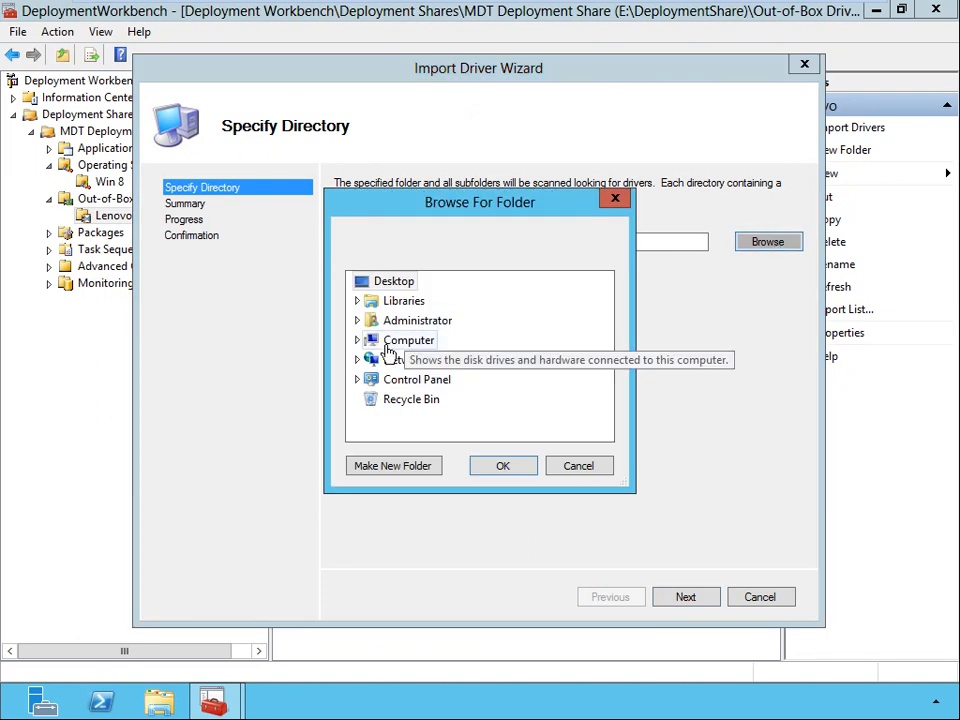
{"action": "left_click", "coordinate": [357, 340]}
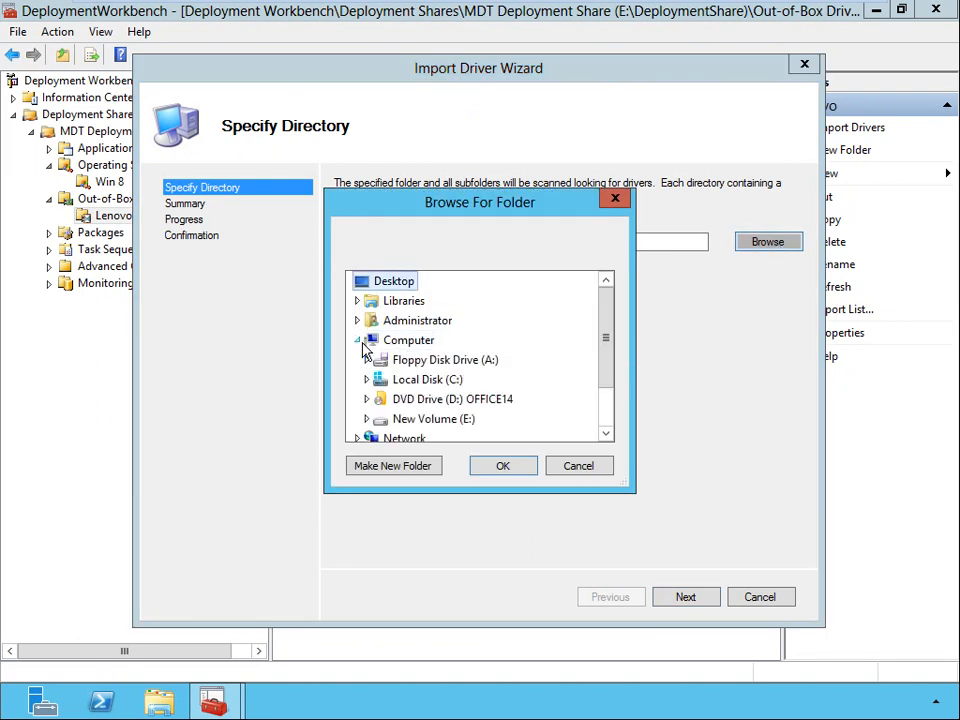
{"action": "left_click", "coordinate": [366, 419]}
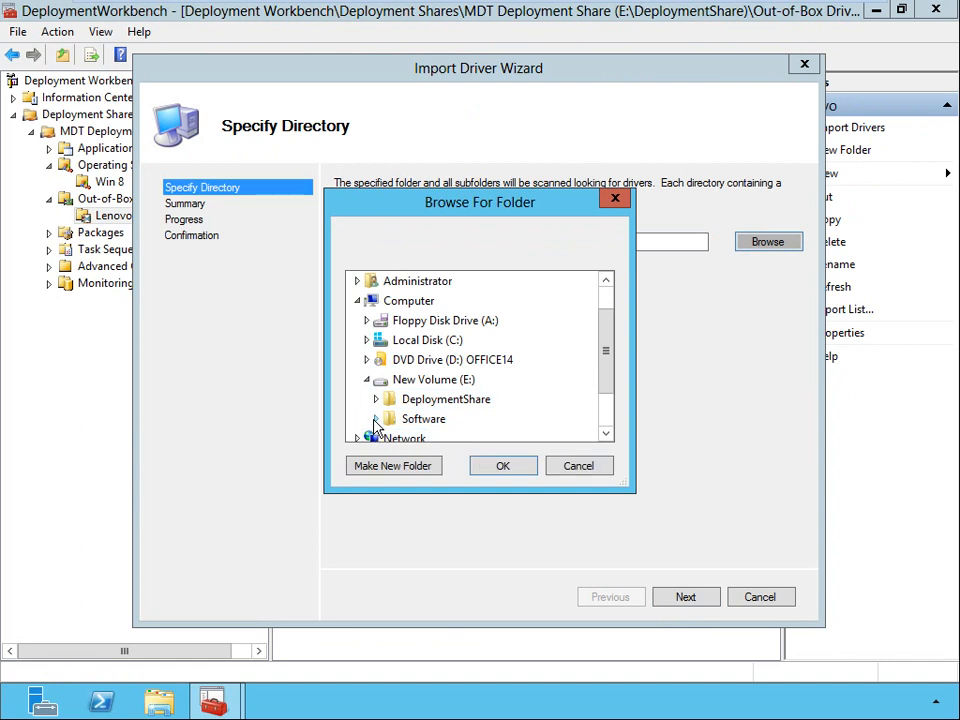
{"action": "left_click", "coordinate": [376, 421]}
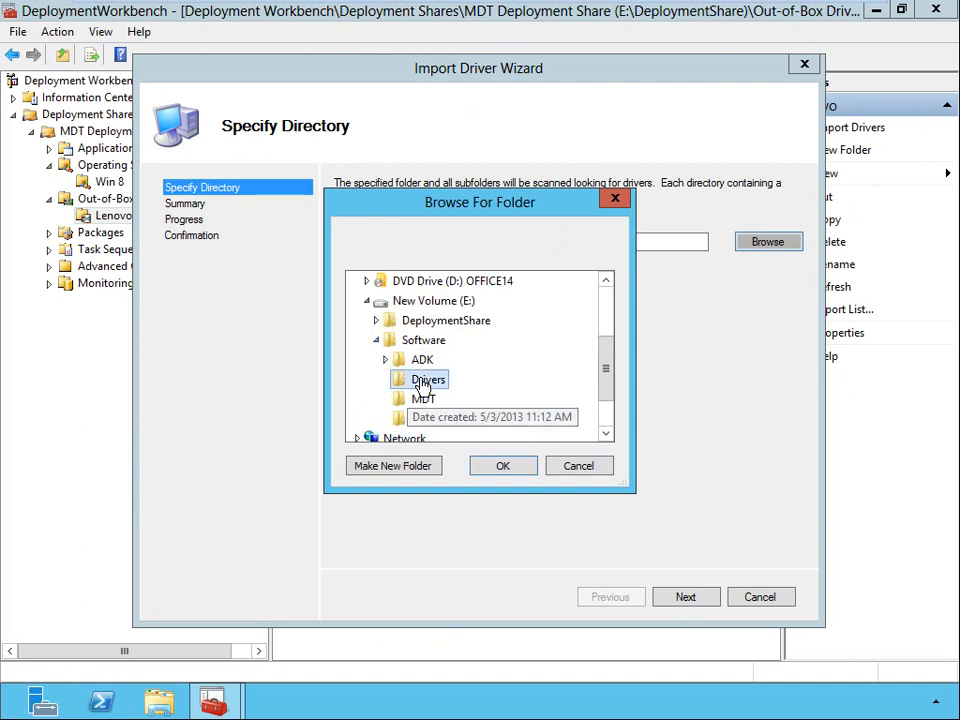
{"action": "left_click", "coordinate": [424, 381]}
{"action": "left_click", "coordinate": [512, 470]}
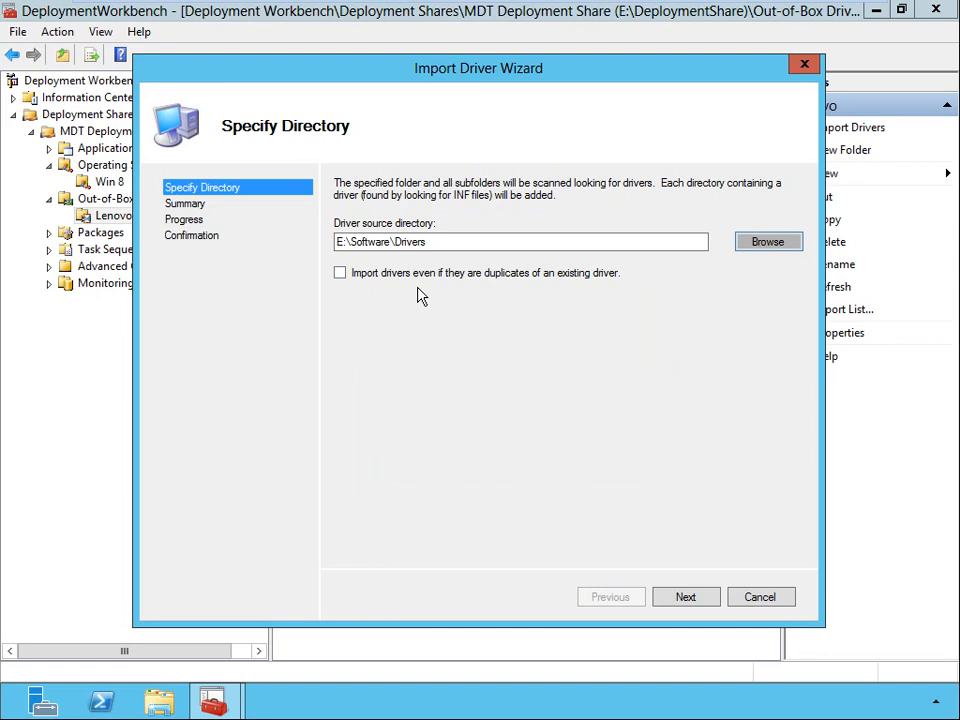
{"action": "left_click", "coordinate": [686, 597]}
{"action": "left_click", "coordinate": [686, 597]}
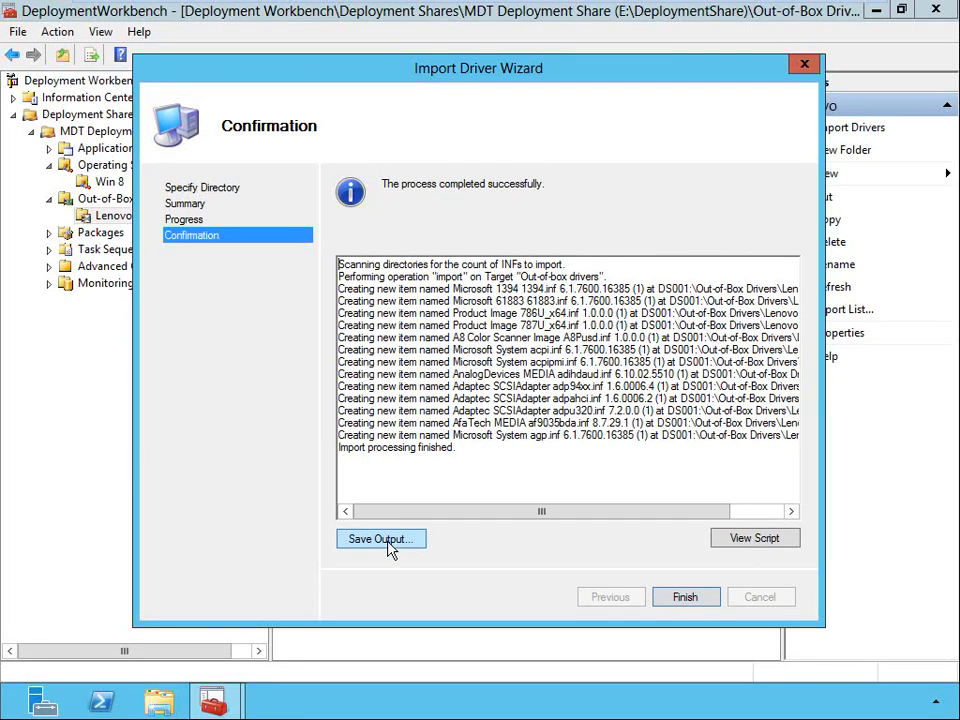
View the PowerShell script generated for the driver import, and close it.
{"action": "left_click", "coordinate": [760, 538]}
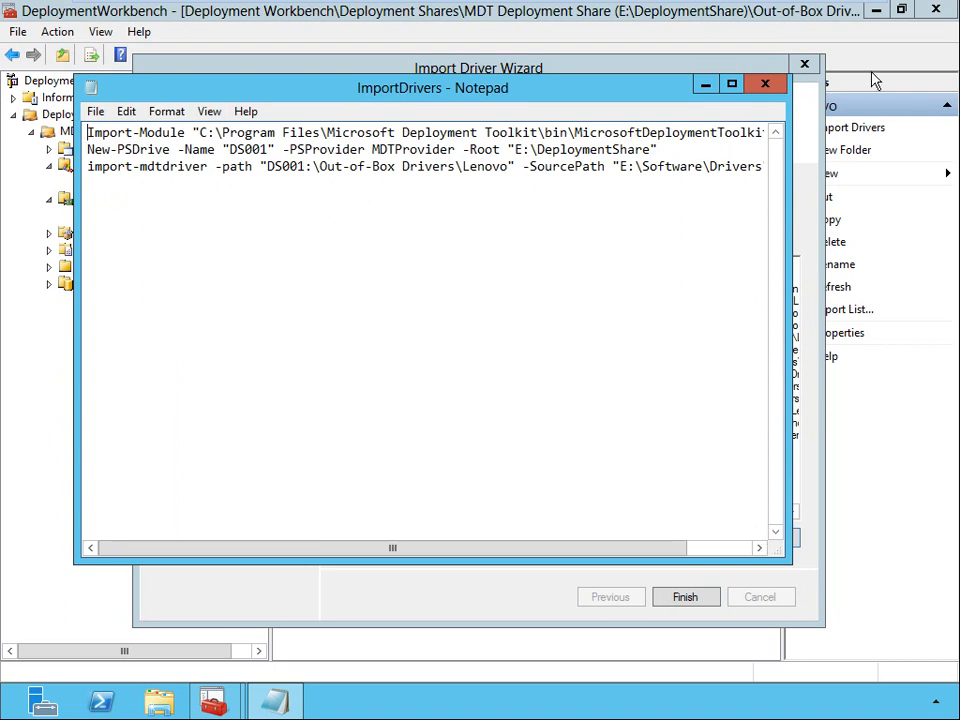
{"action": "left_click", "coordinate": [767, 85]}
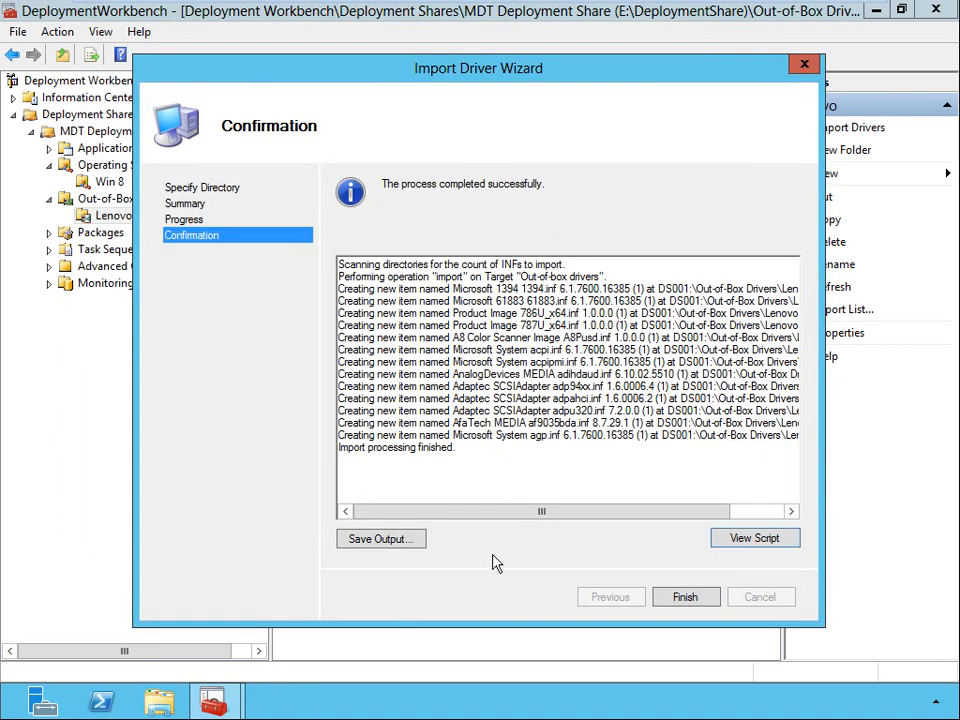
Close the completed driver import wizard and create a folder named Typical under Applications.
{"action": "left_click", "coordinate": [690, 598]}
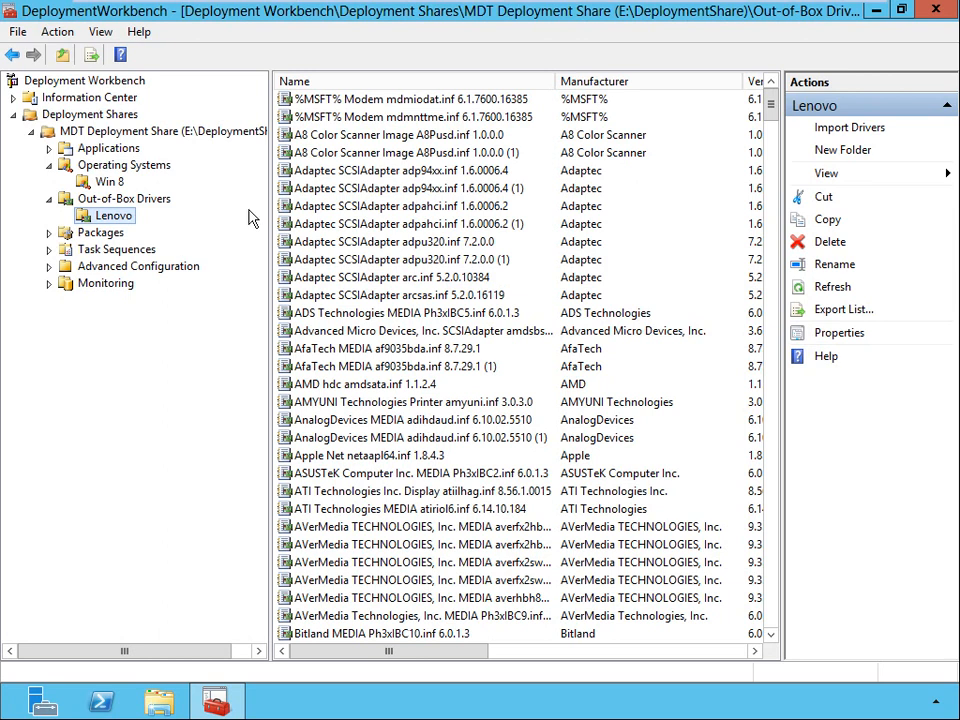
{"action": "left_click", "coordinate": [110, 148]}
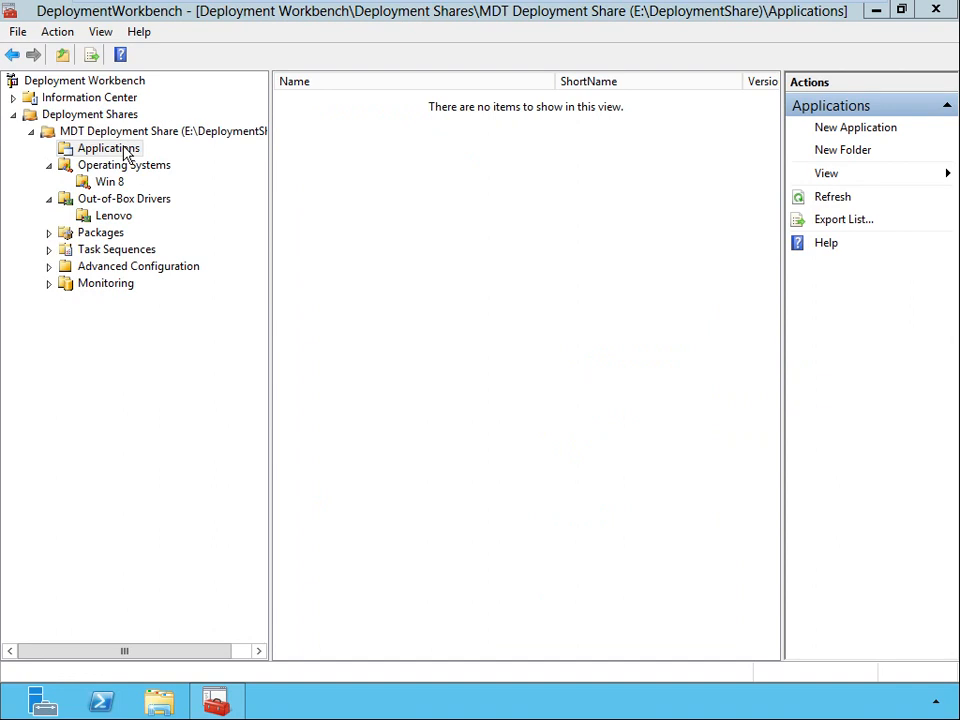
{"action": "right_click", "coordinate": [126, 156]}
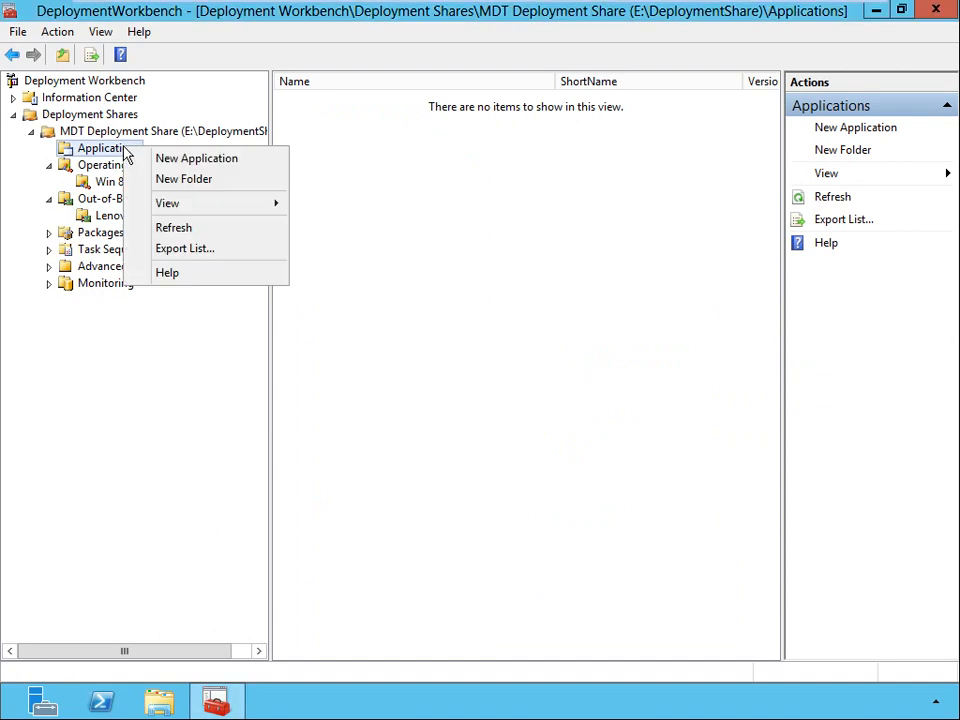
{"action": "left_click", "coordinate": [160, 180]}
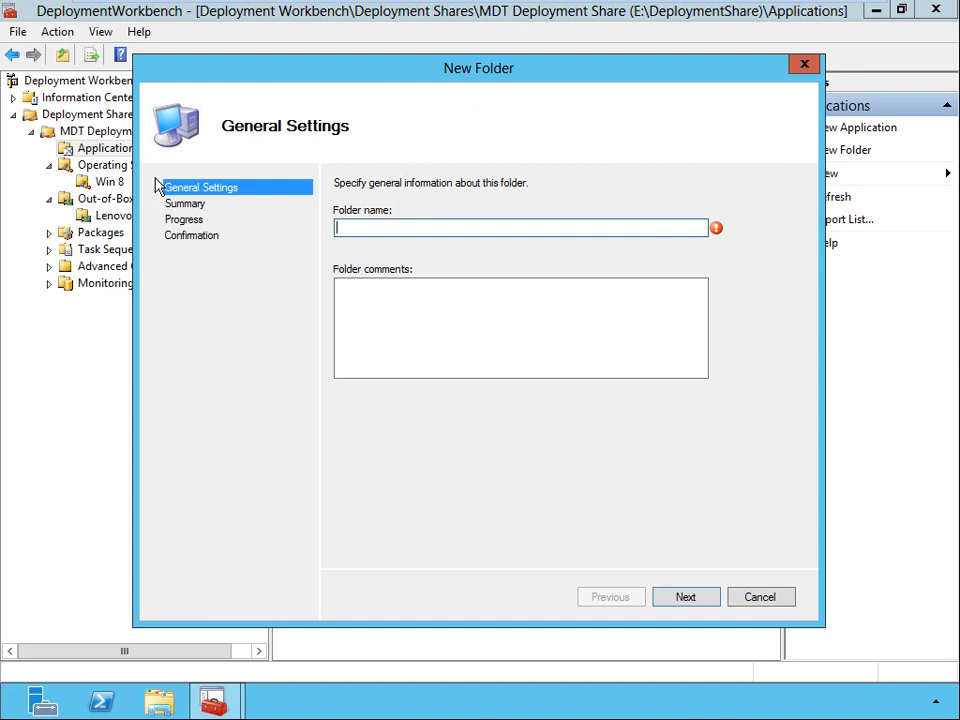
{"action": "type", "text": "Typical"}
{"action": "left_click", "coordinate": [685, 598]}
{"action": "left_click", "coordinate": [685, 598]}
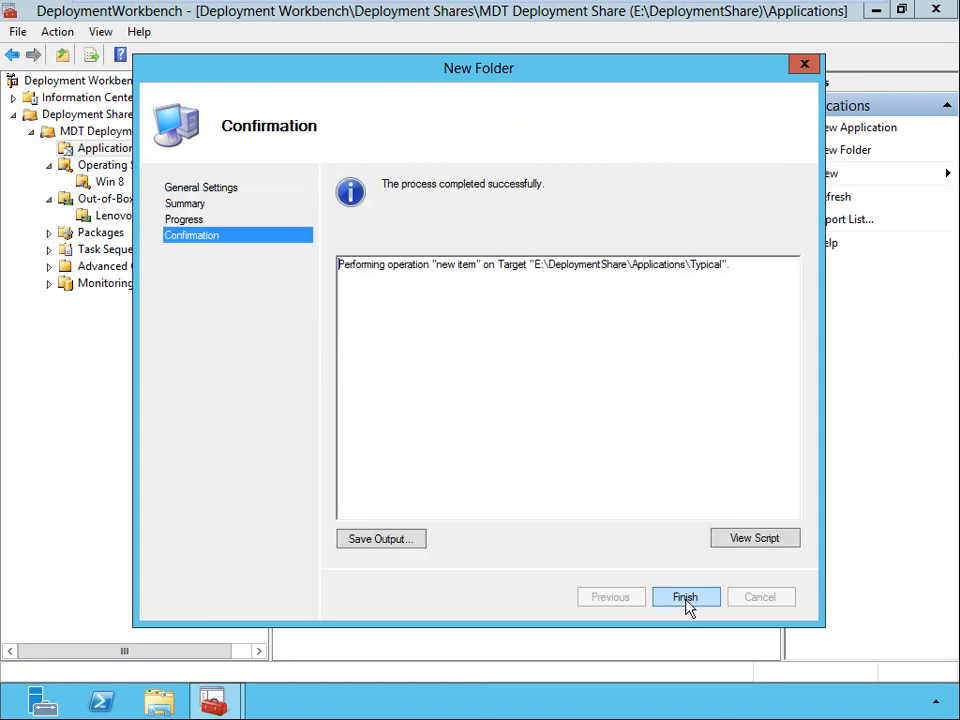
{"action": "left_click", "coordinate": [685, 597]}
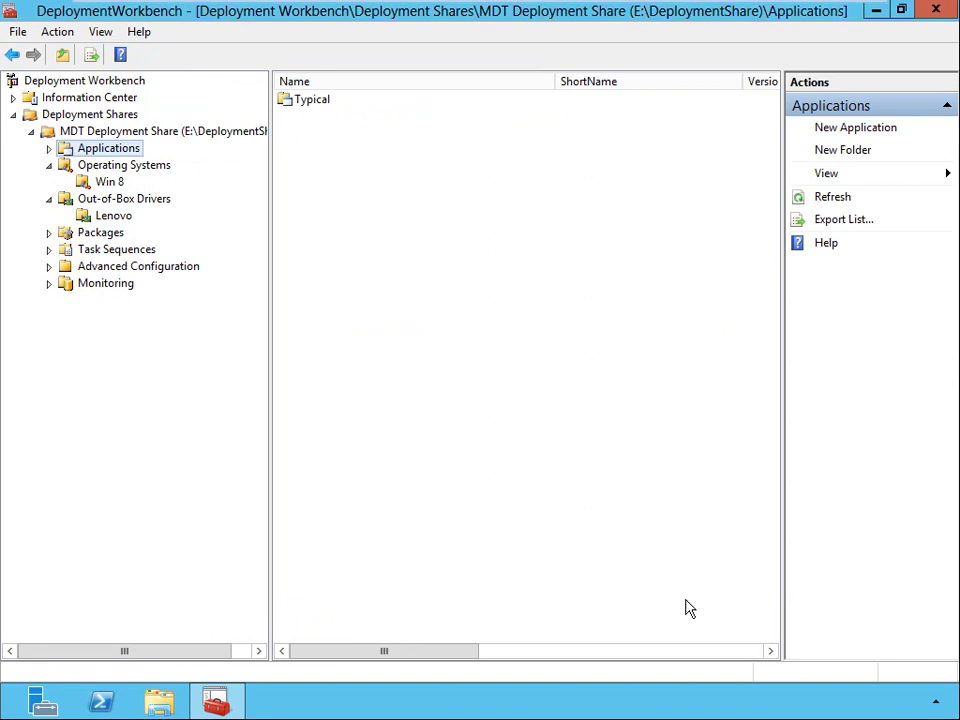
Start a new application in the Typical folder, using the application type with source files.
{"action": "left_click", "coordinate": [48, 148]}
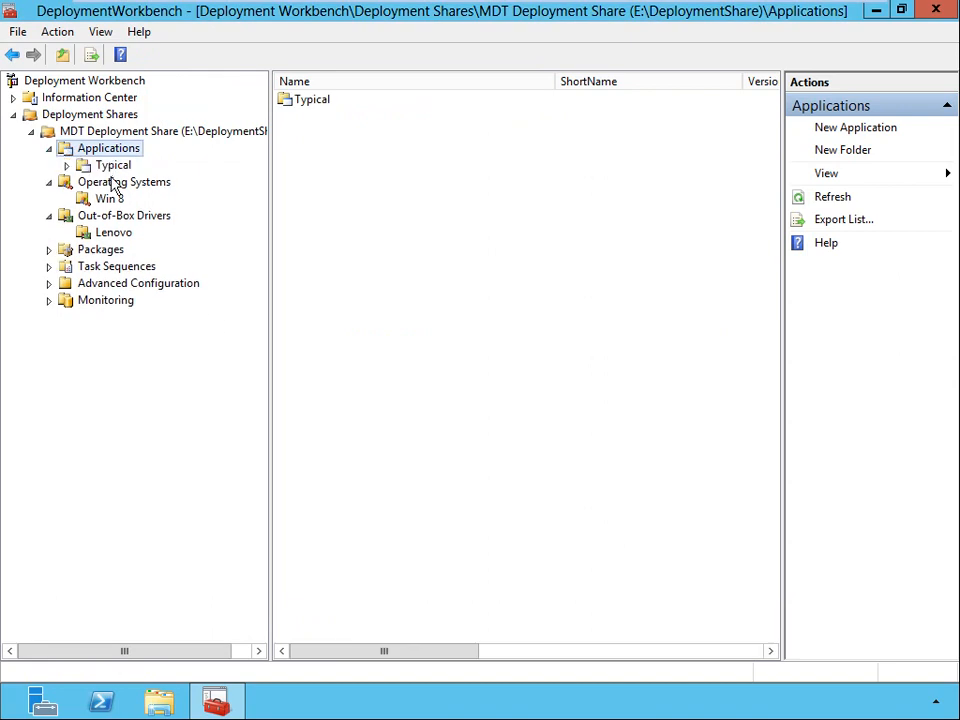
{"action": "left_click", "coordinate": [113, 167]}
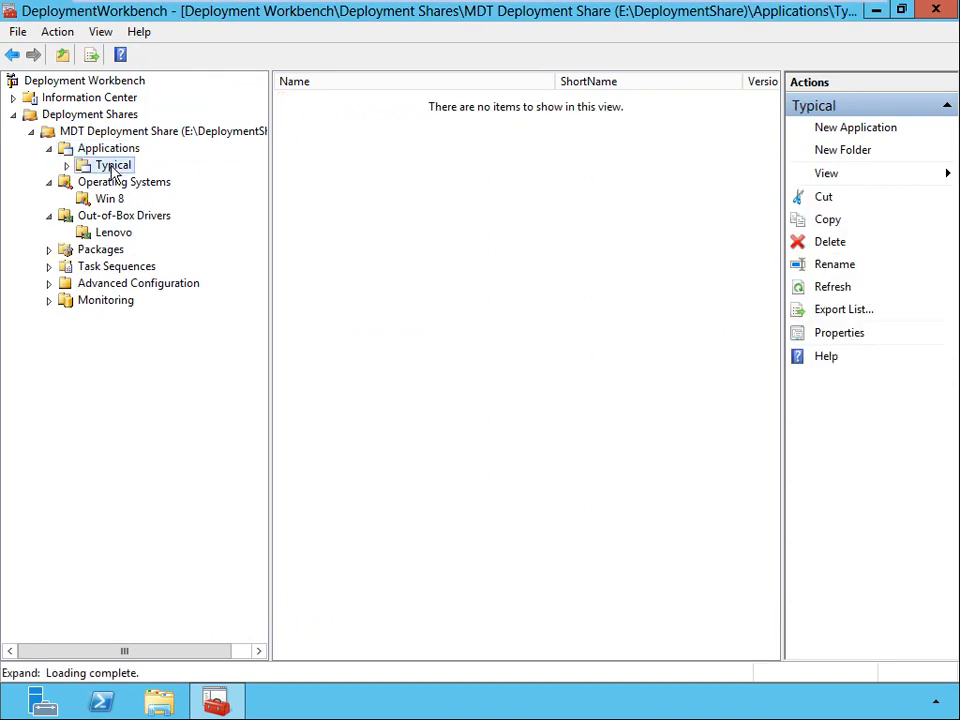
{"action": "right_click", "coordinate": [112, 168]}
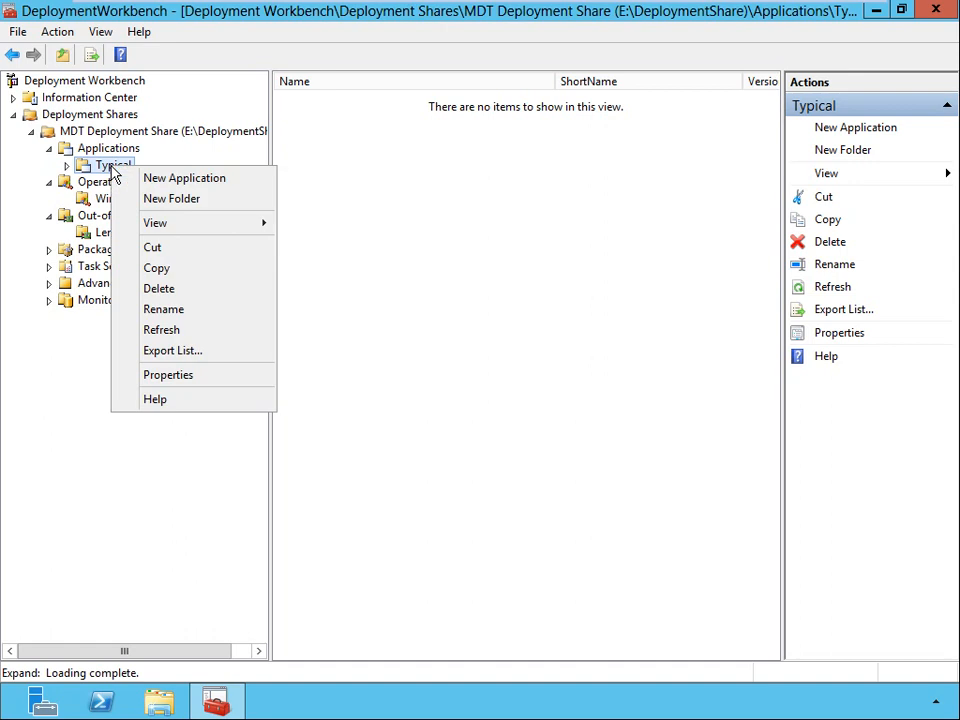
{"action": "left_click", "coordinate": [226, 186]}
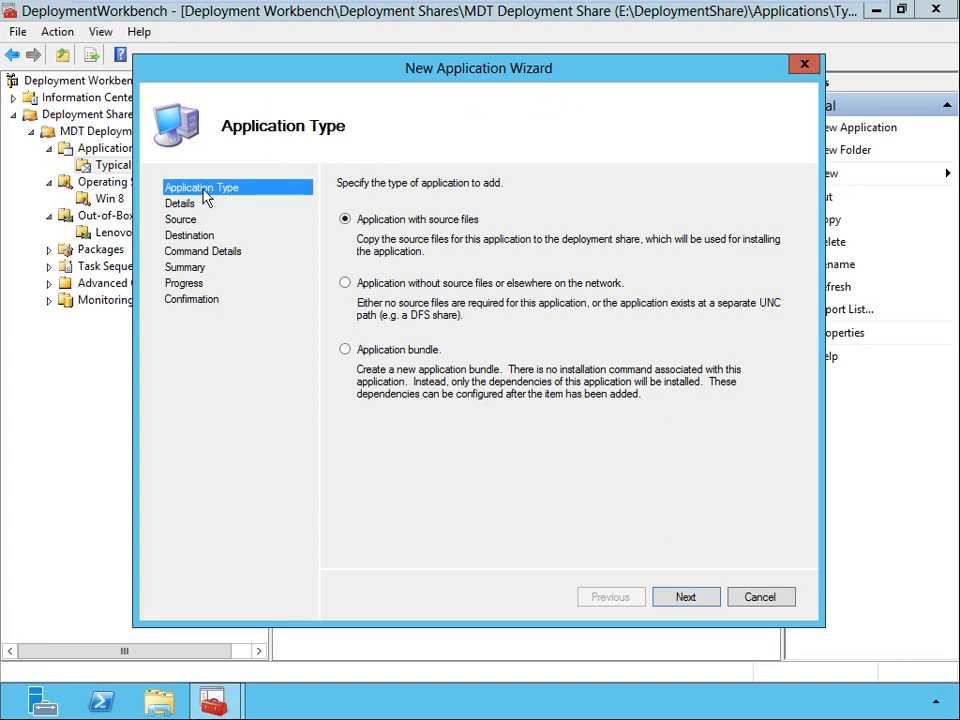
{"action": "left_click", "coordinate": [345, 284]}
{"action": "left_click", "coordinate": [345, 350]}
{"action": "left_click", "coordinate": [345, 220]}
{"action": "left_click", "coordinate": [685, 597]}
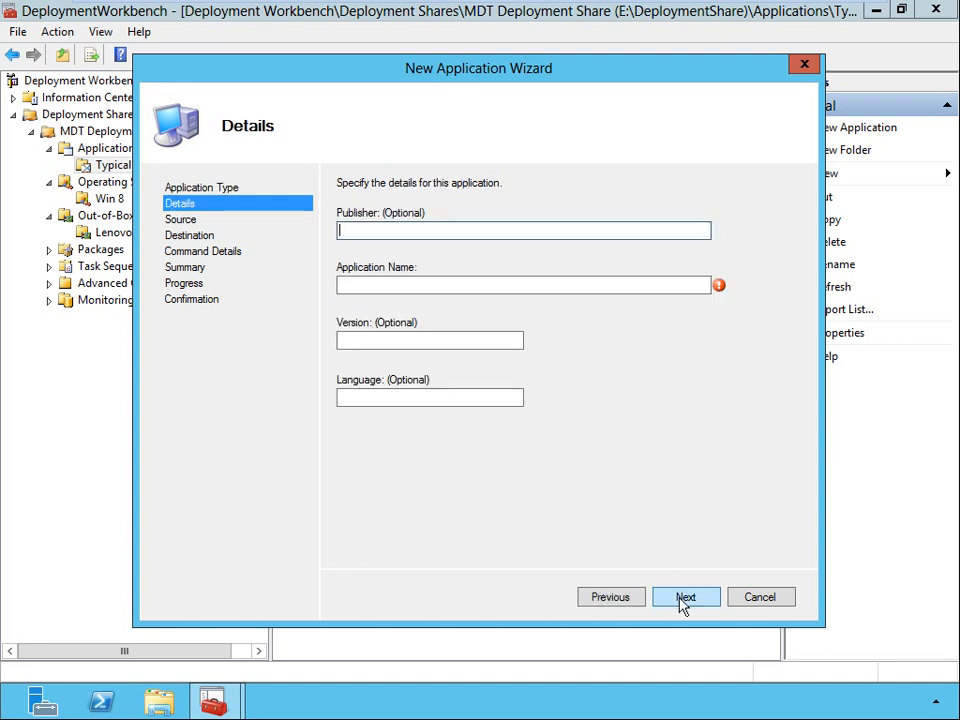
Enter the application details: publisher Microsoft, name Office, version 2013 and language English.
{"action": "type", "text": "Microsoft"}
{"action": "key", "text": "Tab"}
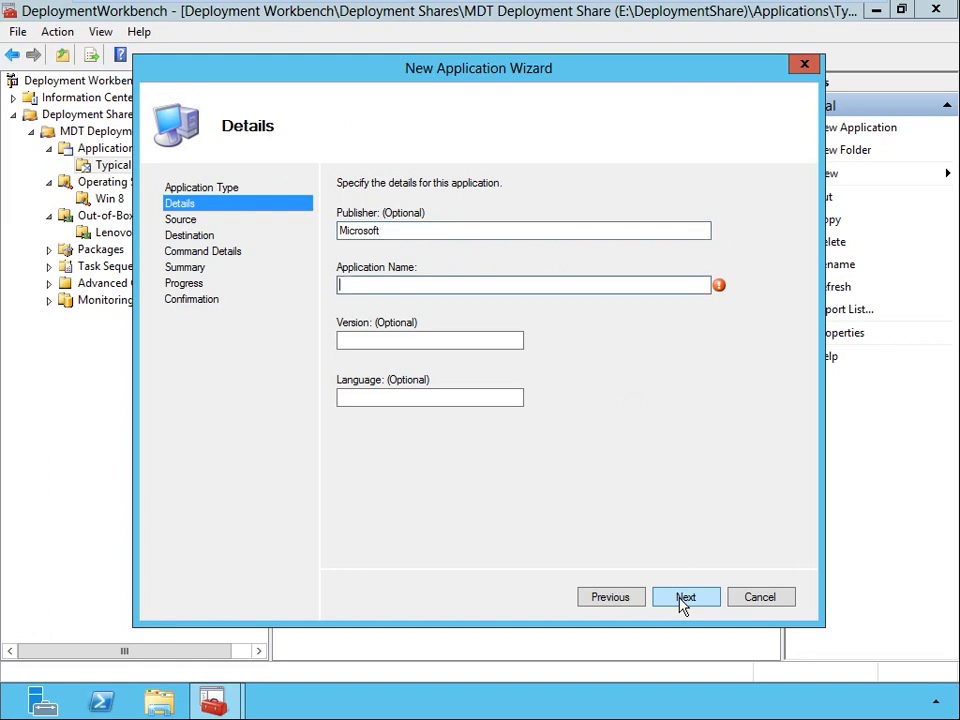
{"action": "type", "text": "Office"}
{"action": "key", "text": "Tab"}
{"action": "type", "text": "2013"}
{"action": "key", "text": "Tab"}
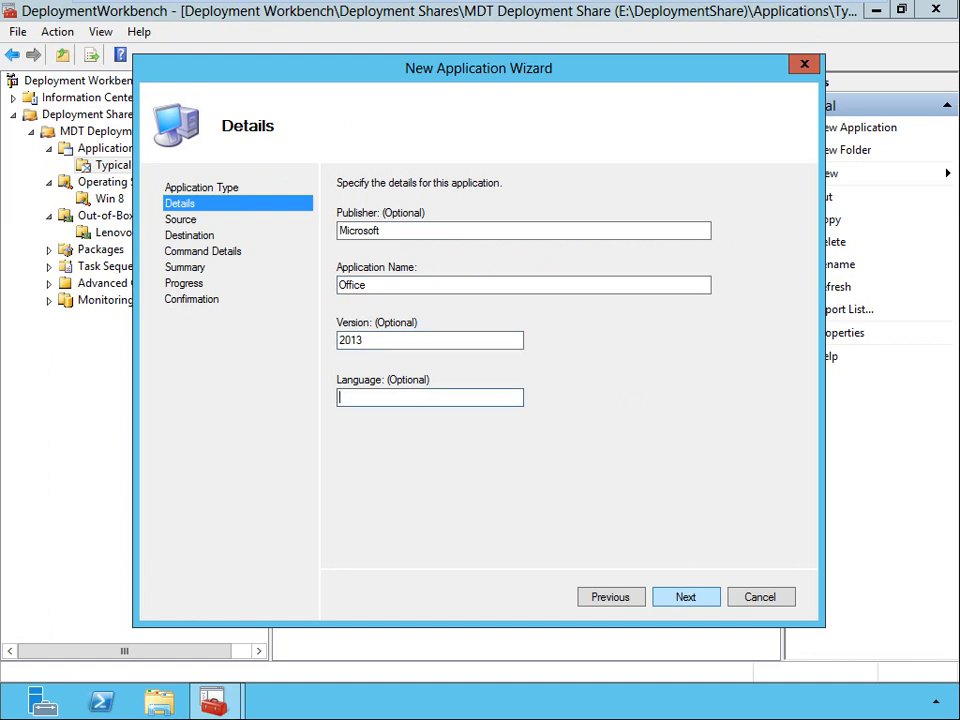
{"action": "type", "text": "English"}
{"action": "left_click", "coordinate": [685, 598]}
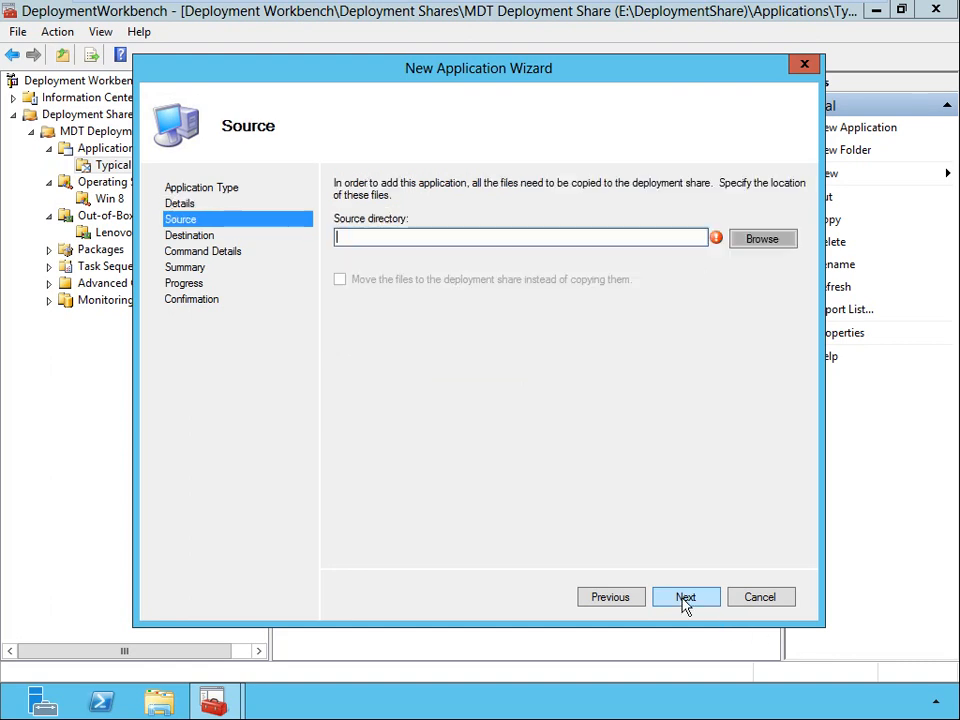
Set the source directory to E:\Software\Office 2013\x86 and have the files moved to the deployment share instead of copied.
{"action": "left_click", "coordinate": [762, 240]}
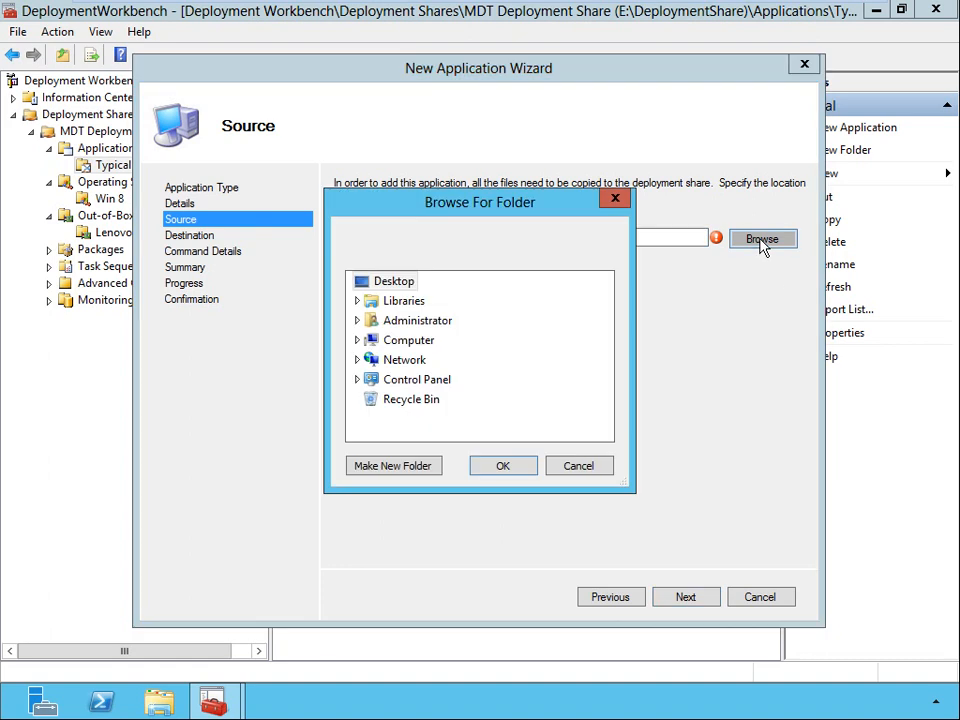
{"action": "left_click", "coordinate": [358, 341]}
{"action": "left_click", "coordinate": [366, 420]}
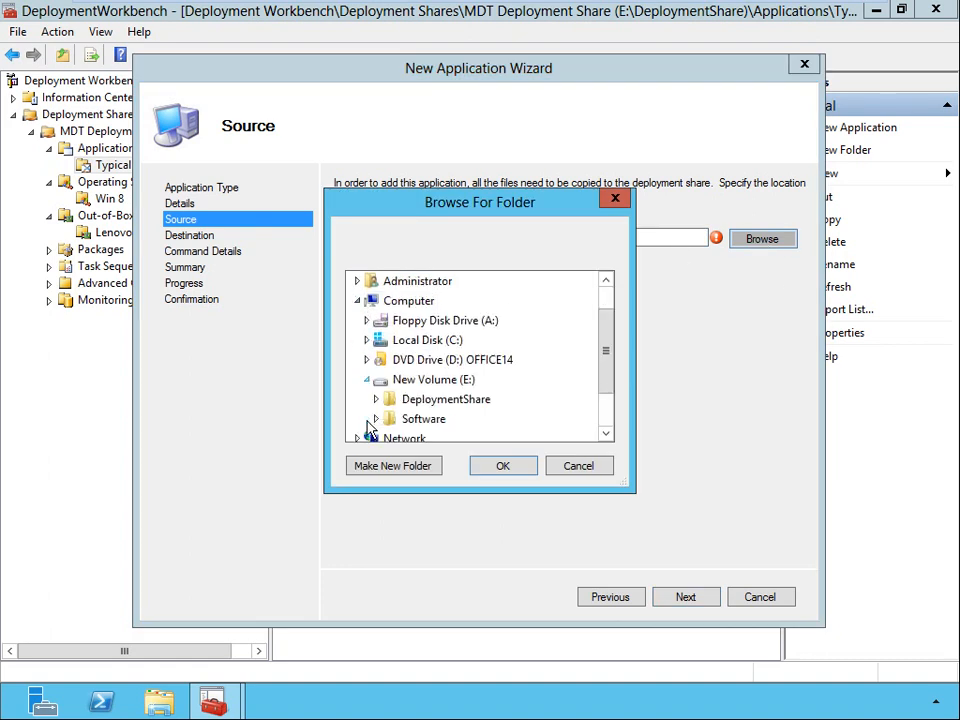
{"action": "left_click", "coordinate": [377, 420]}
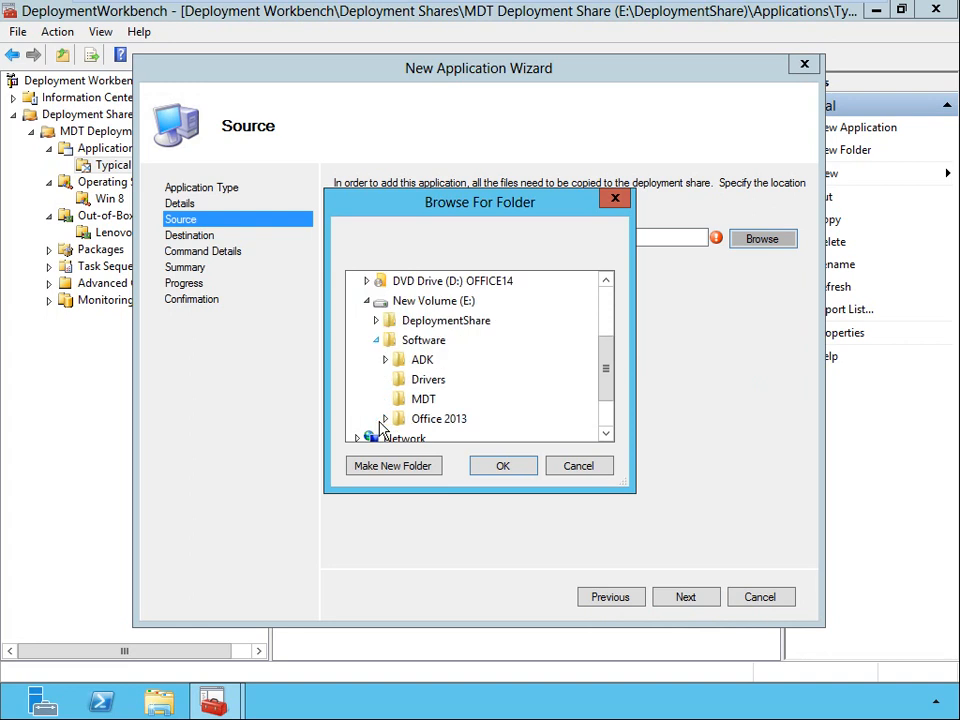
{"action": "left_click", "coordinate": [386, 420]}
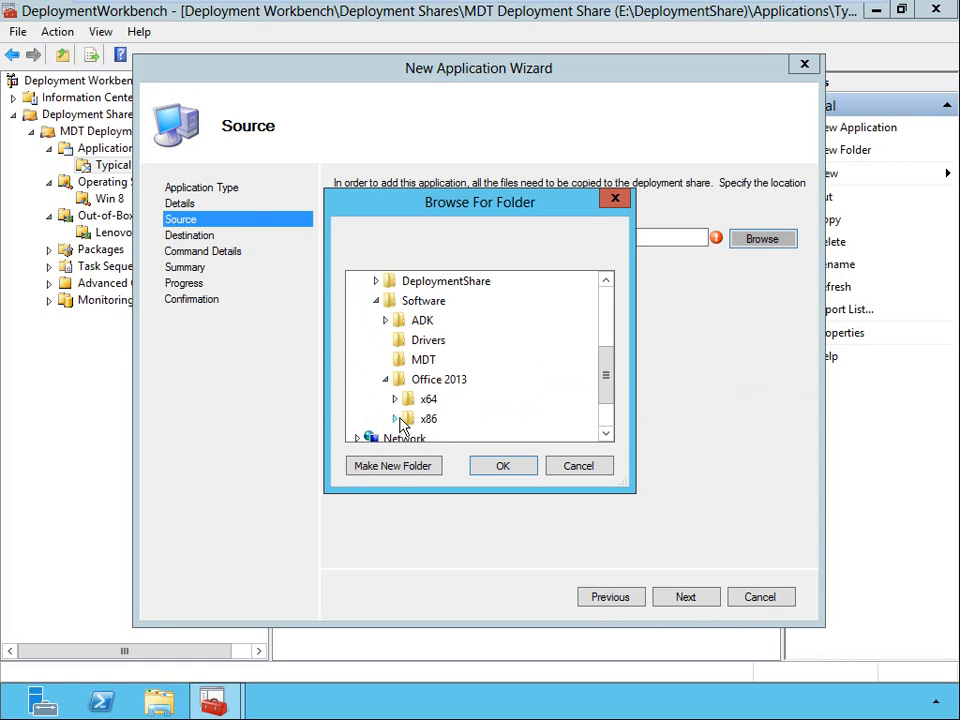
{"action": "left_click", "coordinate": [396, 419]}
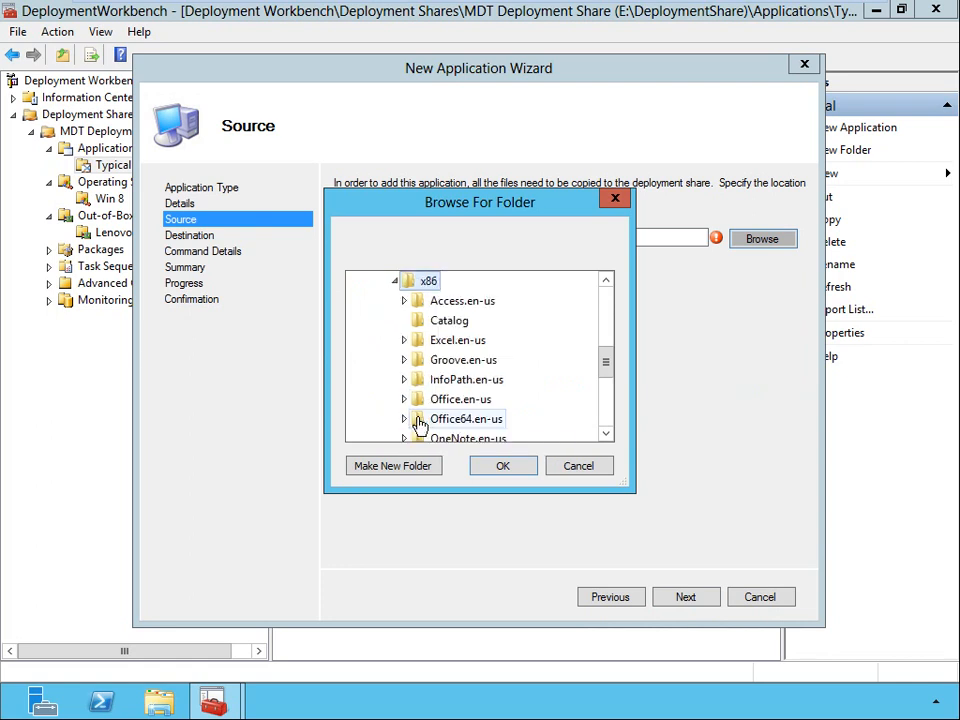
{"action": "left_click", "coordinate": [490, 468]}
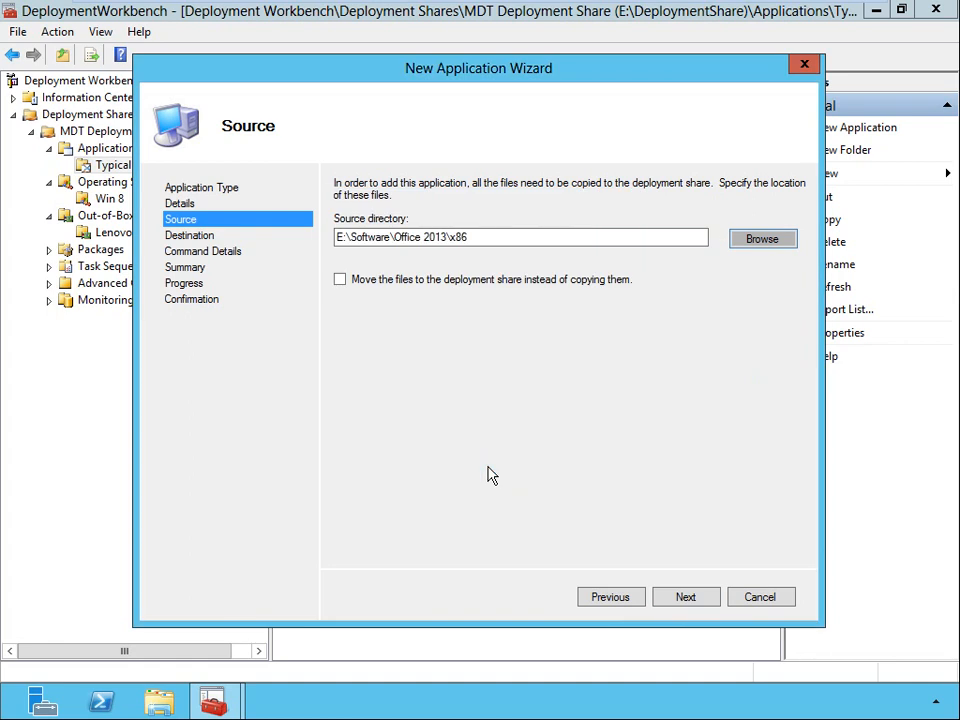
{"action": "left_click", "coordinate": [340, 280]}
{"action": "left_click", "coordinate": [684, 598]}
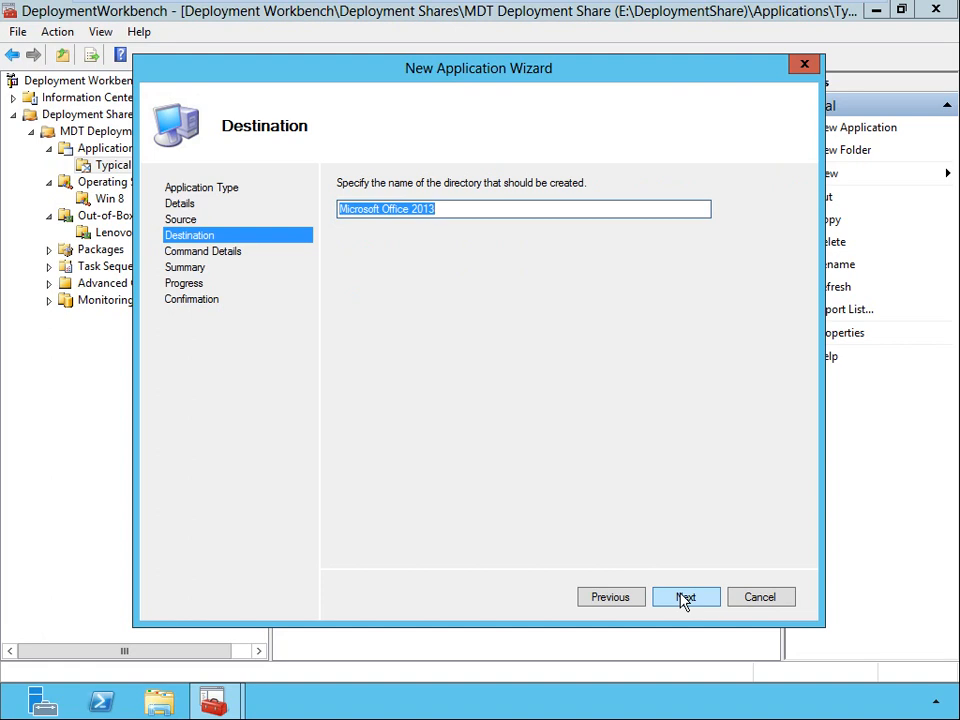
Keep the destination directory Microsoft Office 2013, set the install command line to Setup.exe and complete the application import.
{"action": "left_click", "coordinate": [684, 597]}
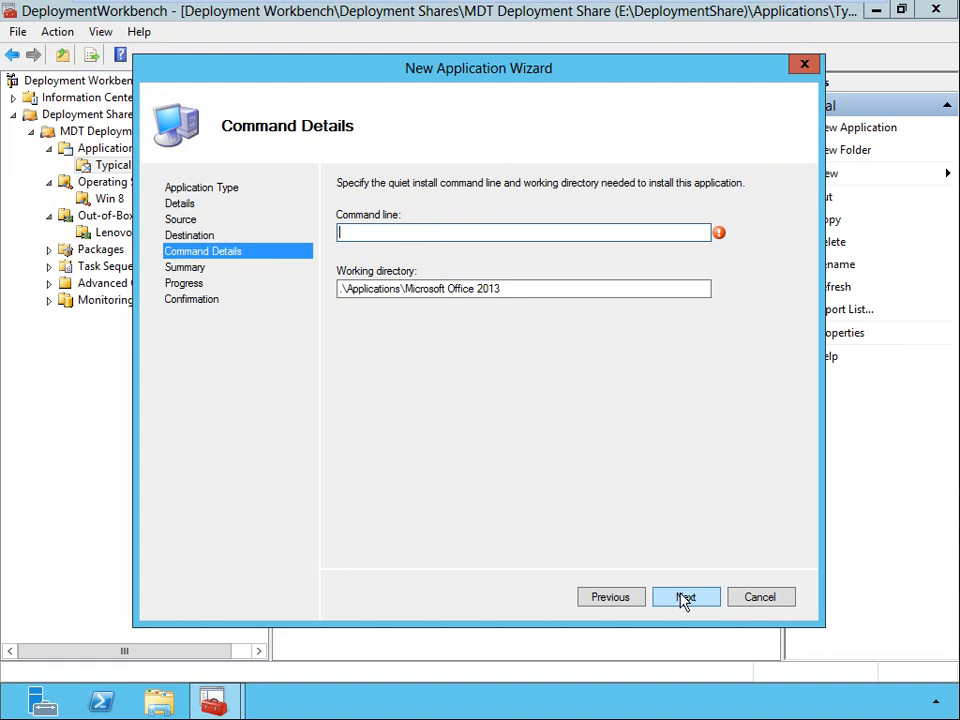
{"action": "type", "text": "Setup.exe"}
{"action": "left_click", "coordinate": [692, 602]}
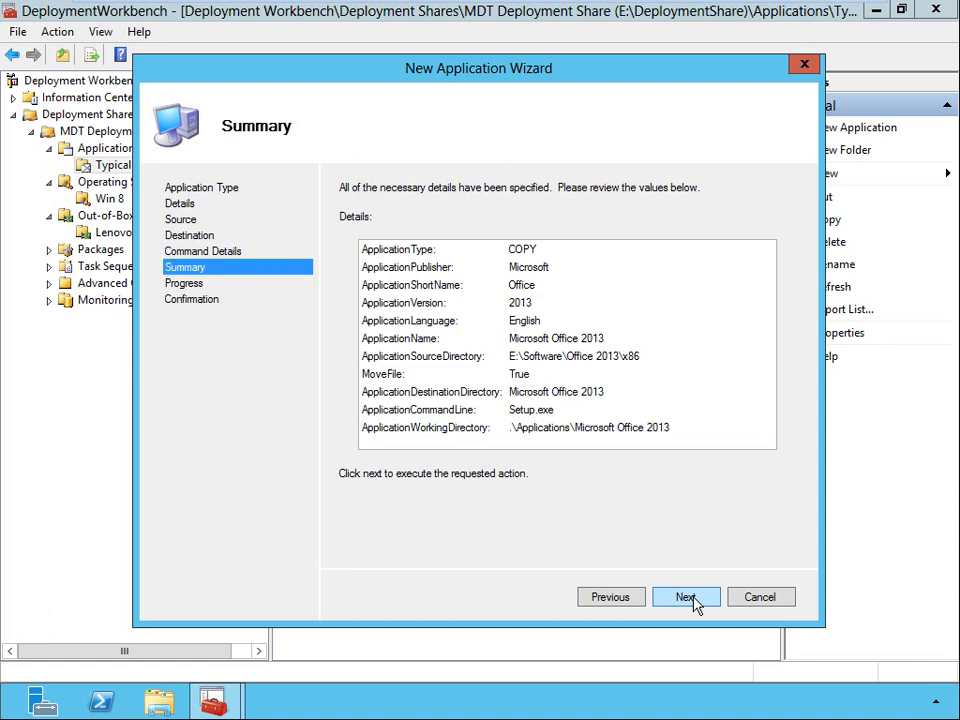
{"action": "left_click", "coordinate": [693, 598]}
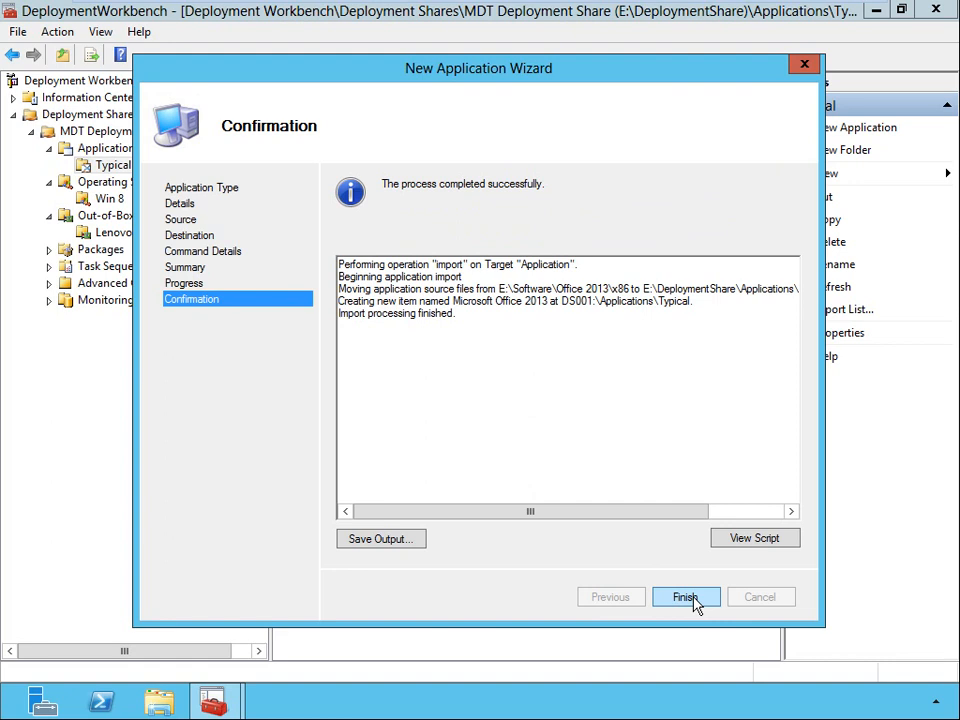
{"action": "left_click", "coordinate": [690, 598]}
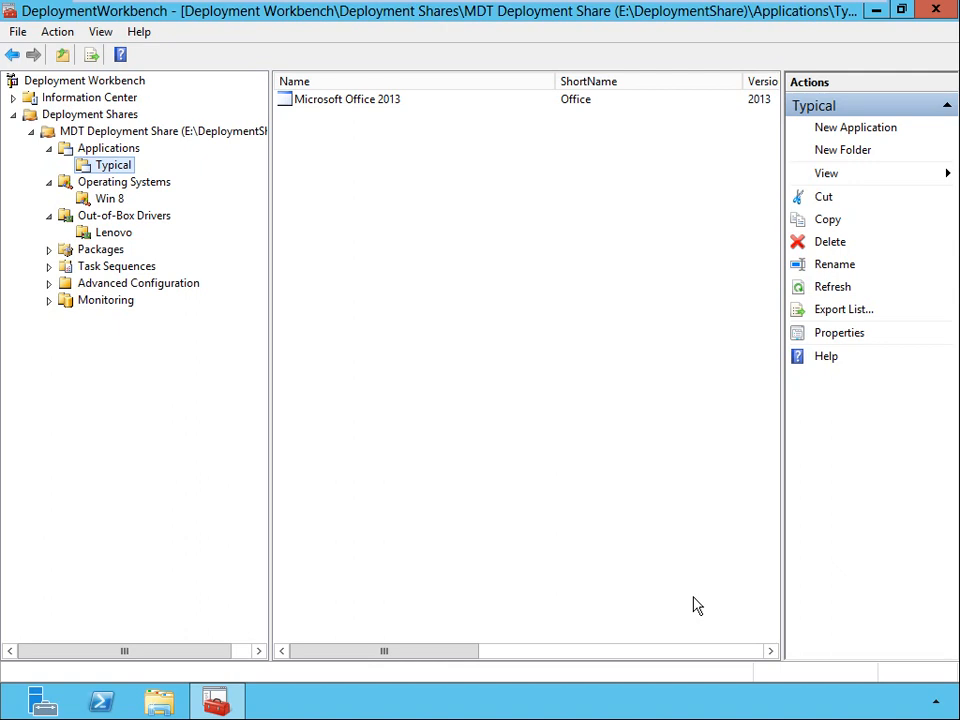
Create a folder named Win 8 x86 under Task Sequences.
{"action": "left_click", "coordinate": [133, 271]}
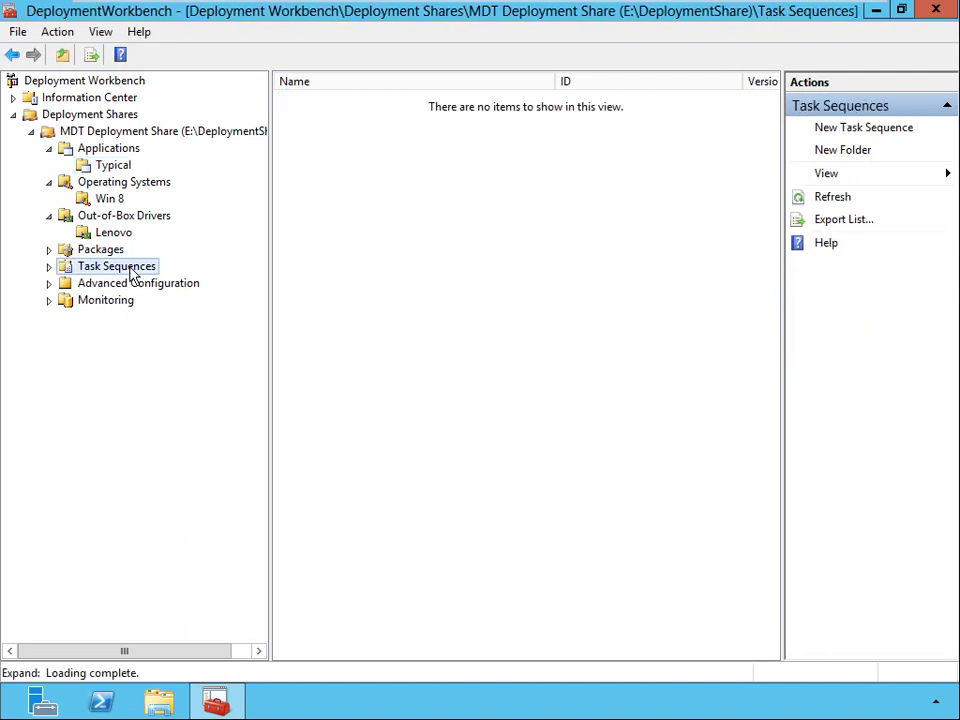
{"action": "right_click", "coordinate": [133, 271]}
{"action": "left_click", "coordinate": [164, 300]}
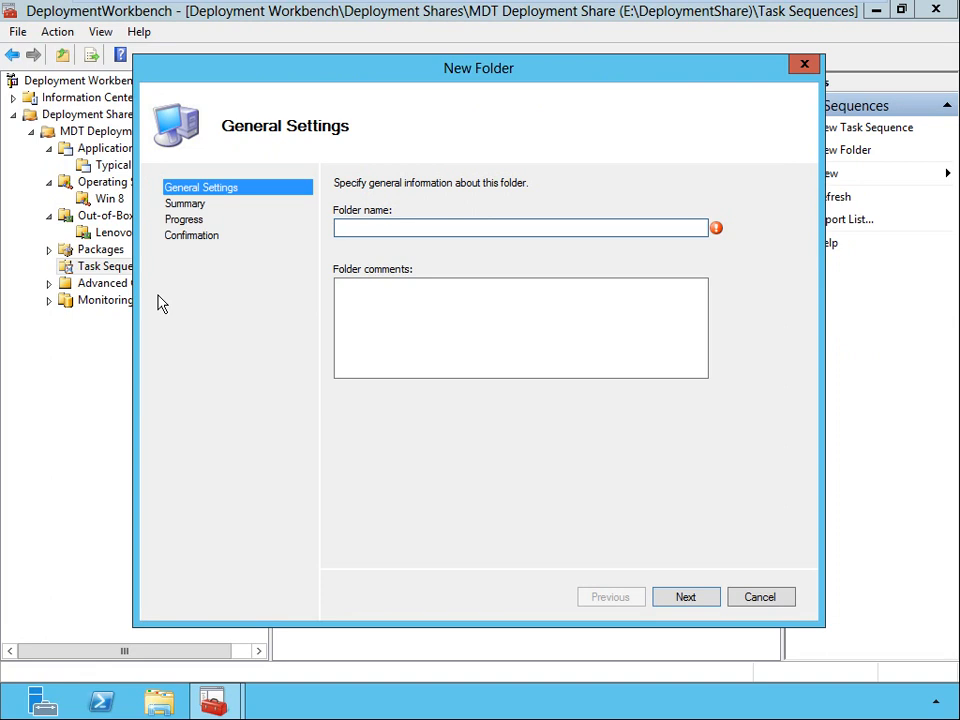
{"action": "type", "text": "Win 8 x86"}
{"action": "left_click", "coordinate": [687, 597]}
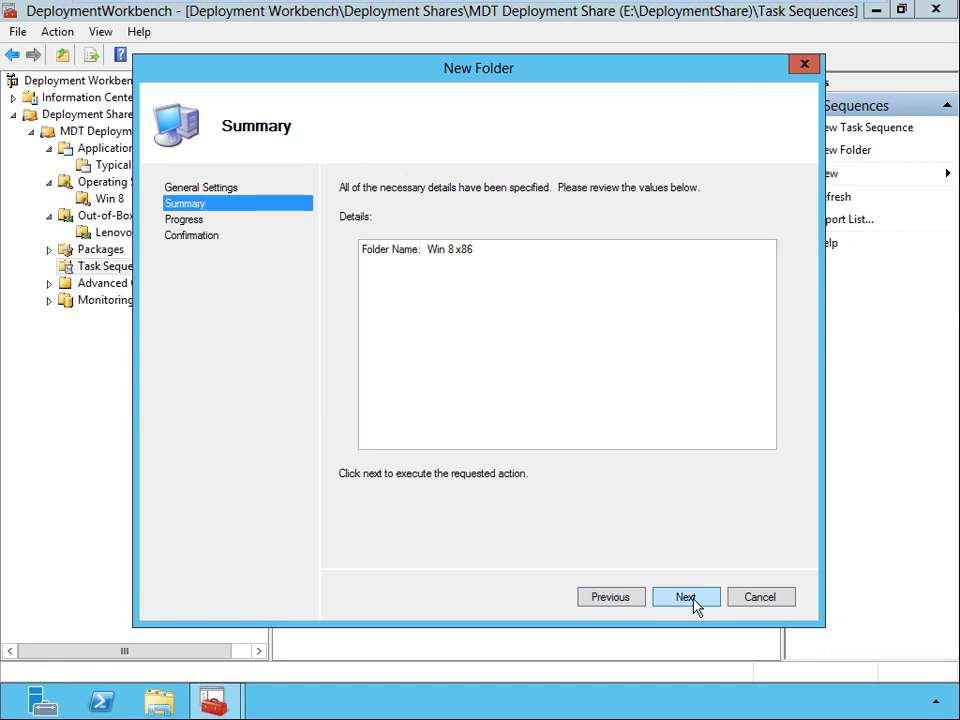
{"action": "left_click", "coordinate": [693, 600]}
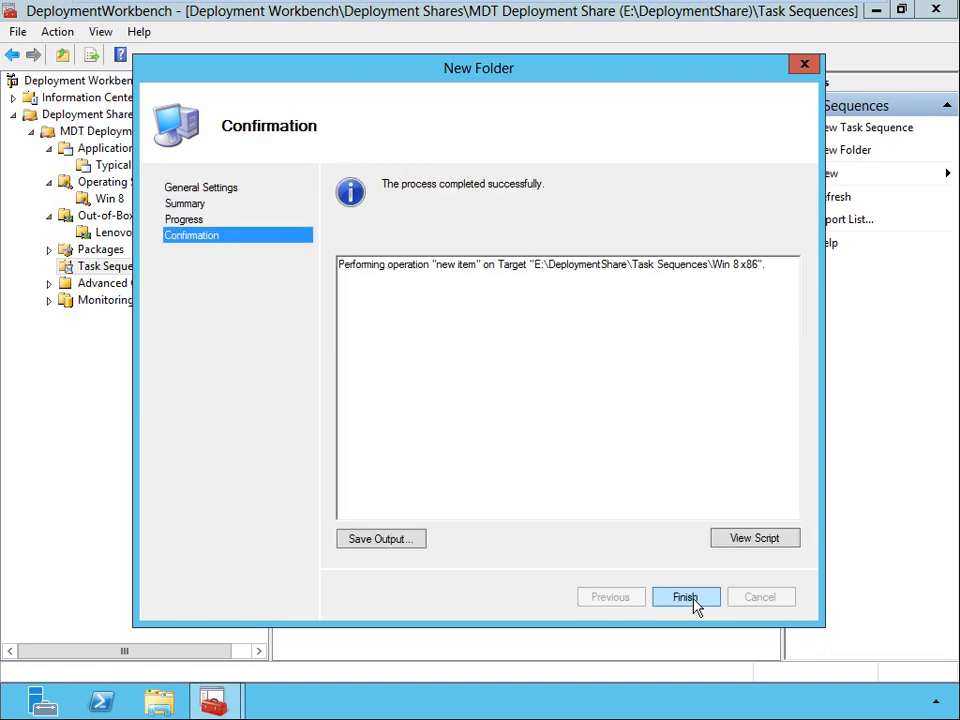
{"action": "left_click", "coordinate": [685, 598]}
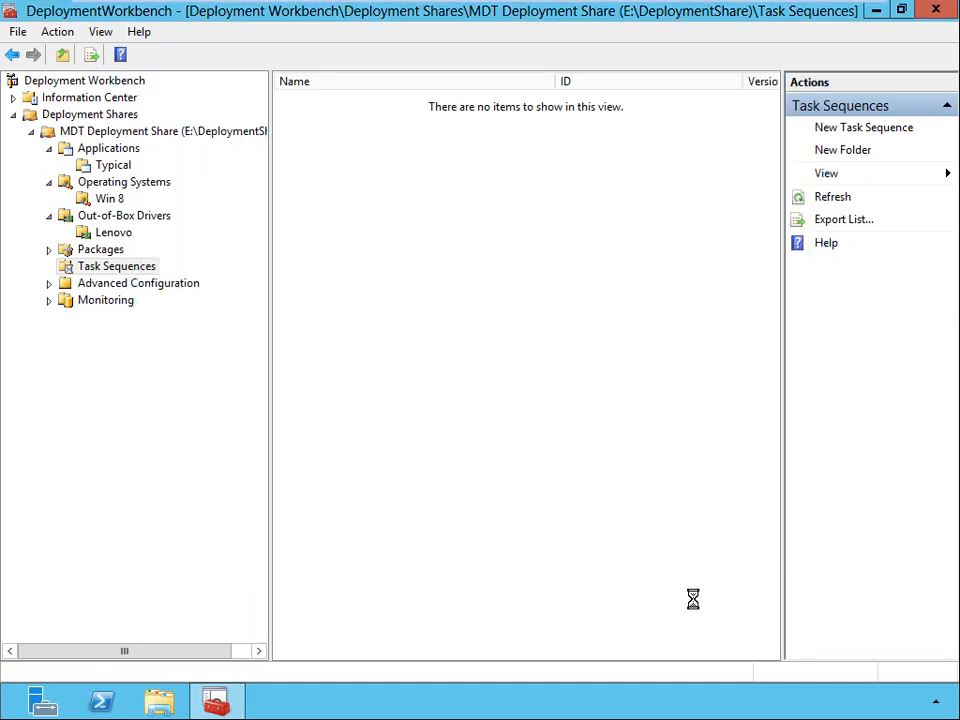
Start a new task sequence in the Win 8 x86 folder with ID Win8x86 and name Windows 8 Enterprise 32 Bit.
{"action": "left_click", "coordinate": [49, 267]}
{"action": "left_click", "coordinate": [112, 284]}
{"action": "right_click", "coordinate": [113, 286]}
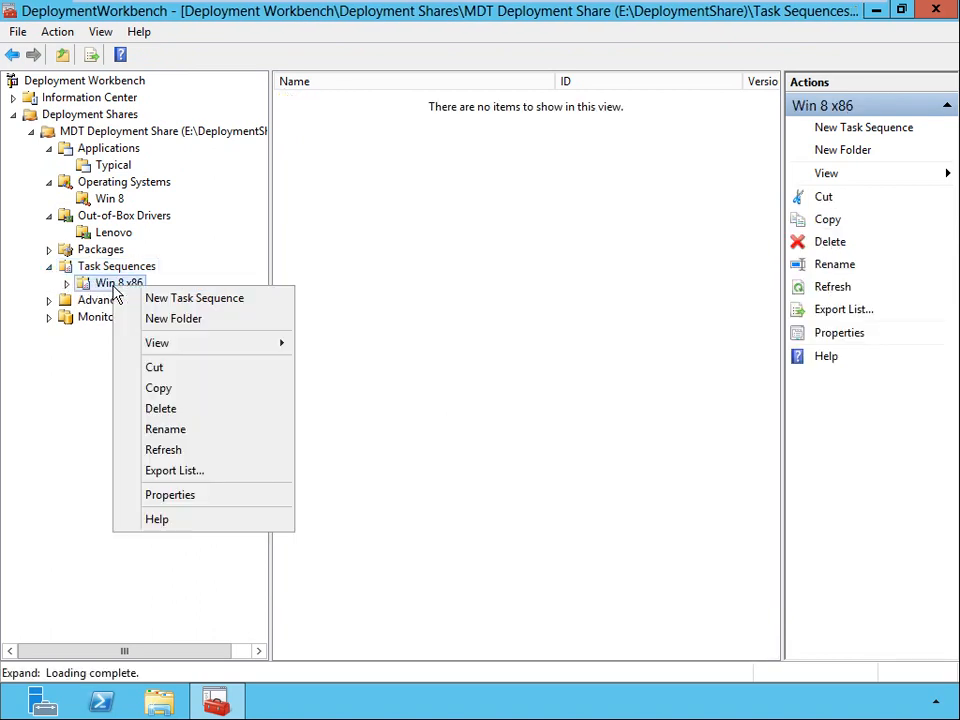
{"action": "left_click", "coordinate": [220, 300]}
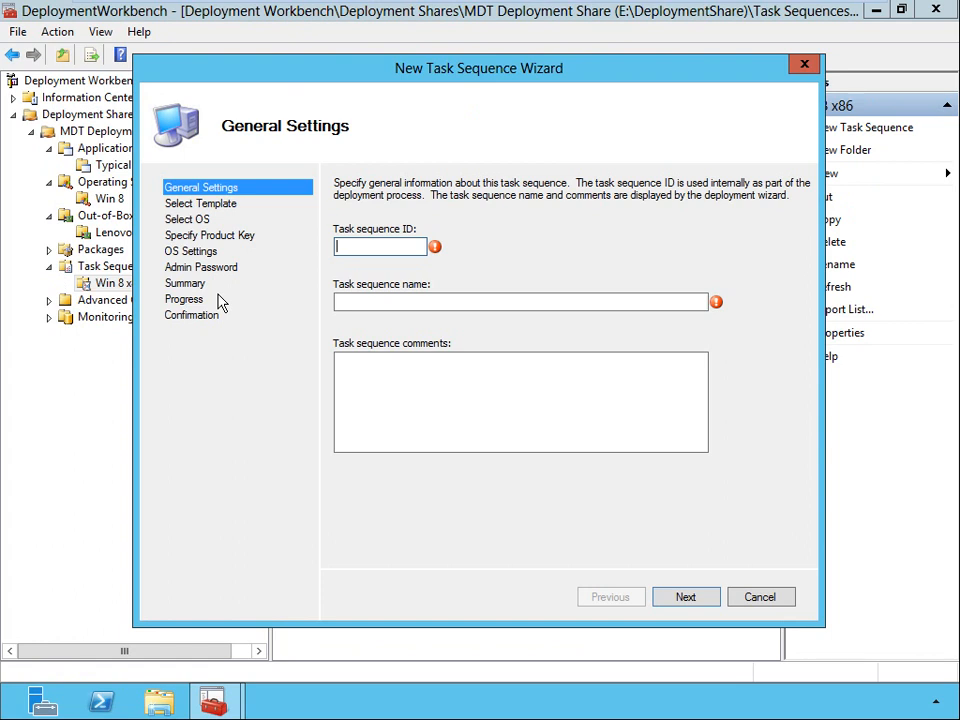
{"action": "type", "text": "Win8x86"}
{"action": "key", "text": "Tab"}
{"action": "type", "text": "Windows "}
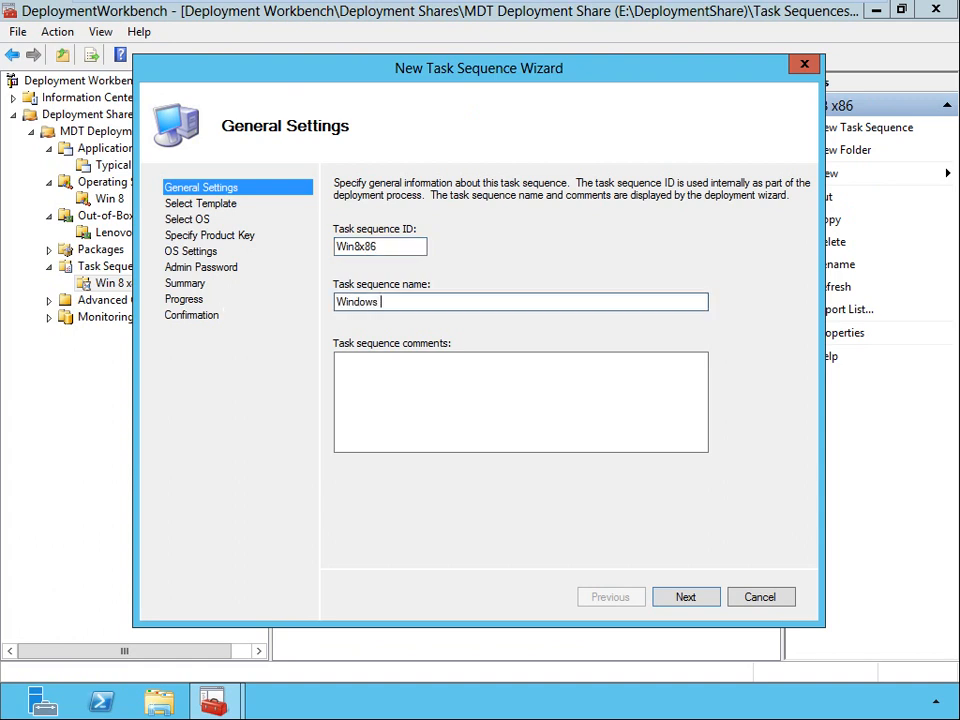
{"action": "type", "text": "8 Enterprise 32 Bit"}
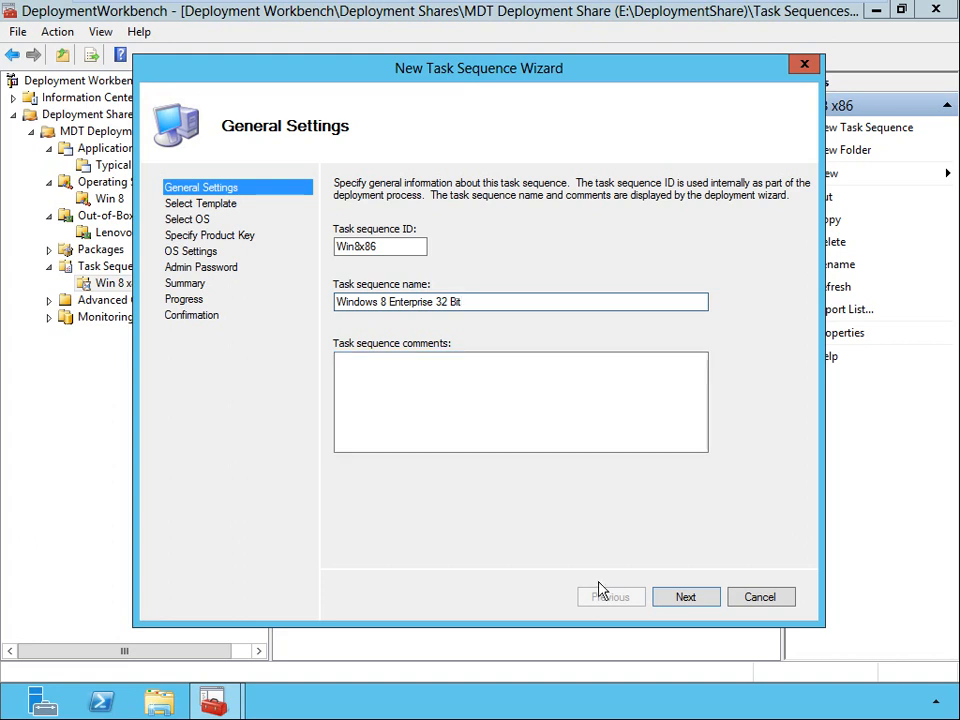
Base the task sequence on the Standard Client Task Sequence template and the Windows 8 Enterprise in Win 8 Ent x86 install.wim image.
{"action": "left_click", "coordinate": [684, 602]}
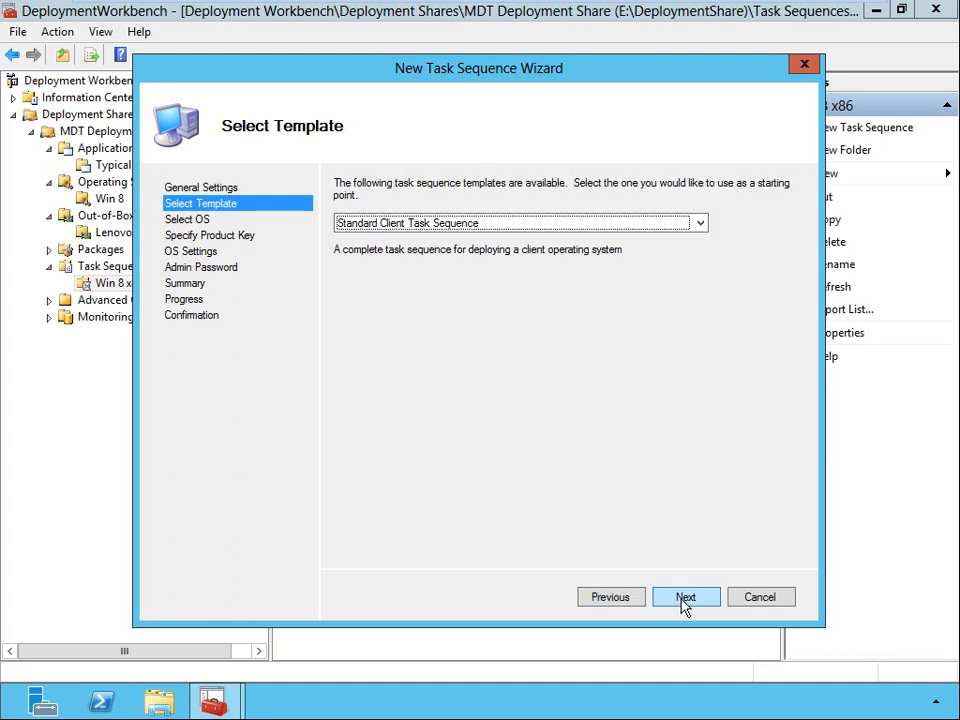
{"action": "left_click", "coordinate": [701, 226]}
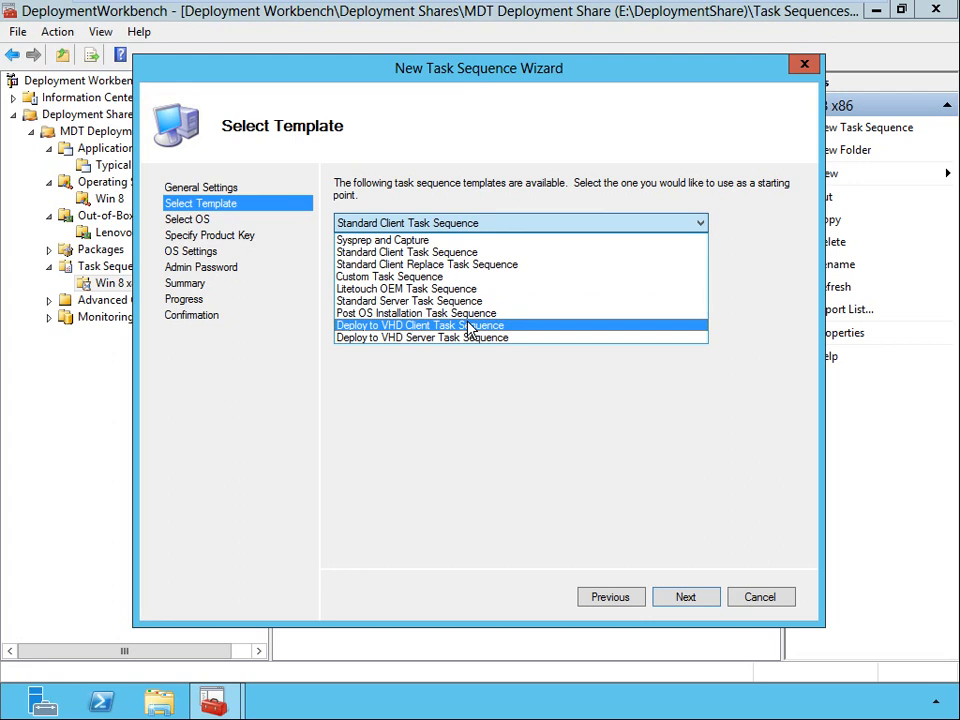
{"action": "left_click", "coordinate": [447, 254]}
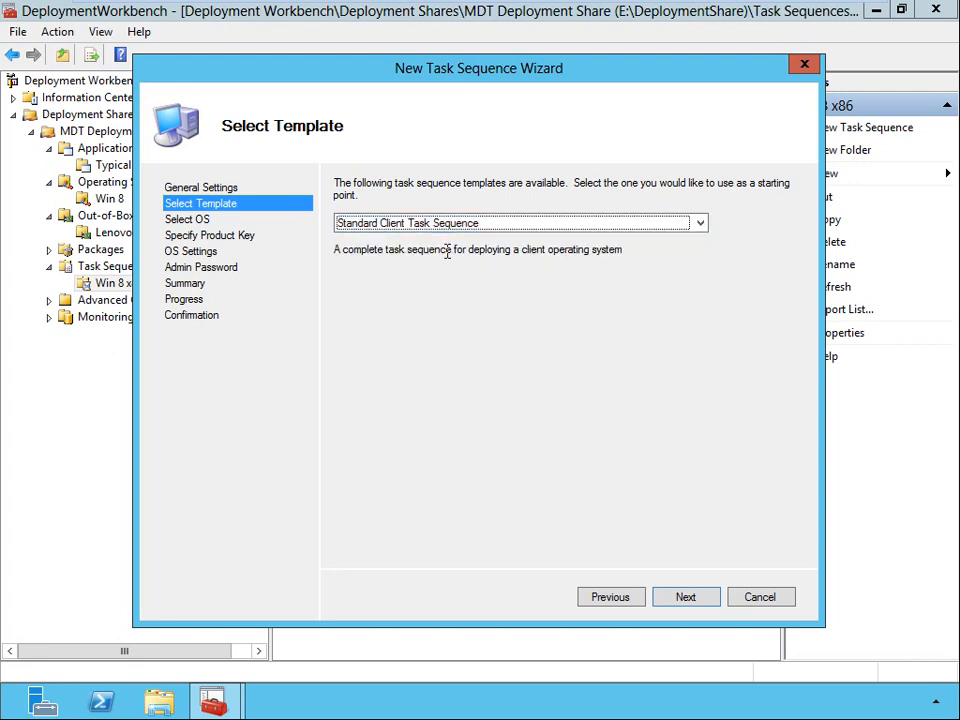
{"action": "left_click", "coordinate": [687, 606]}
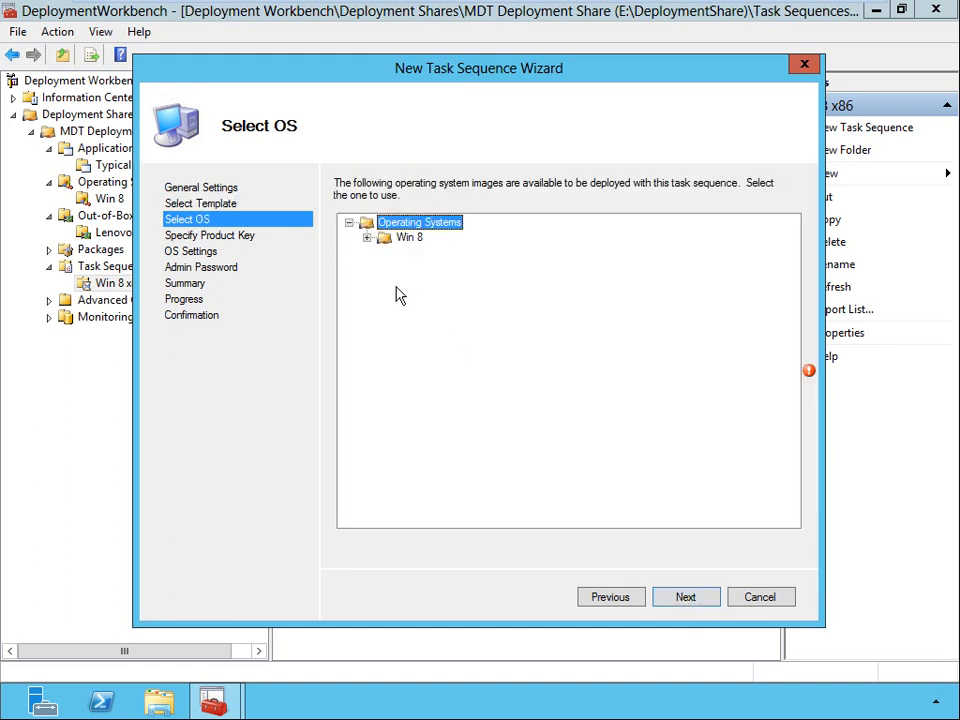
{"action": "left_click", "coordinate": [367, 238]}
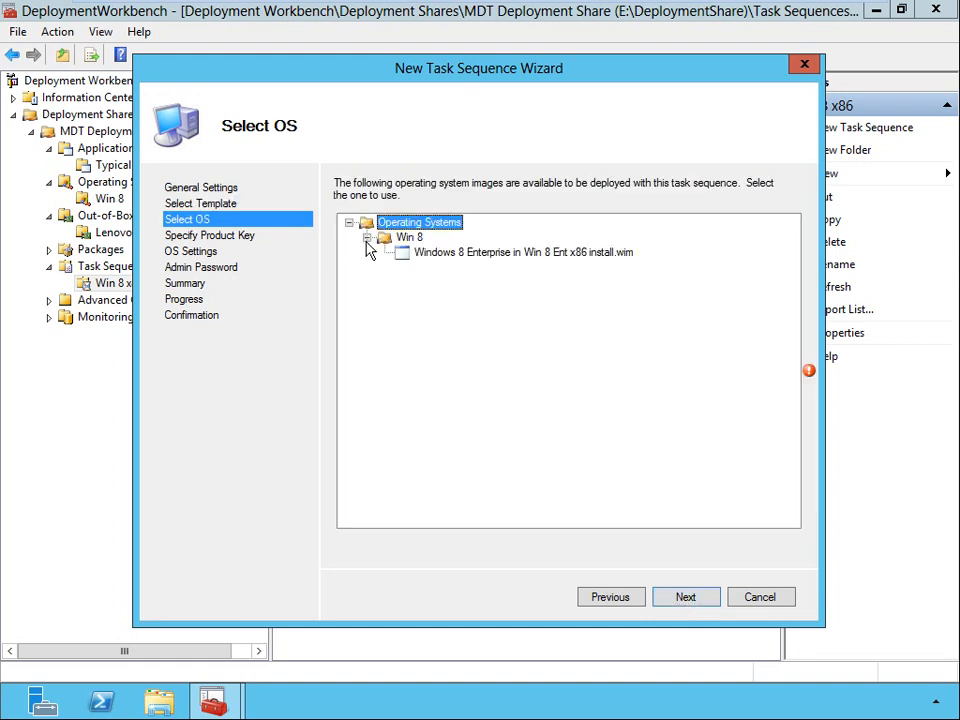
{"action": "left_click", "coordinate": [445, 256]}
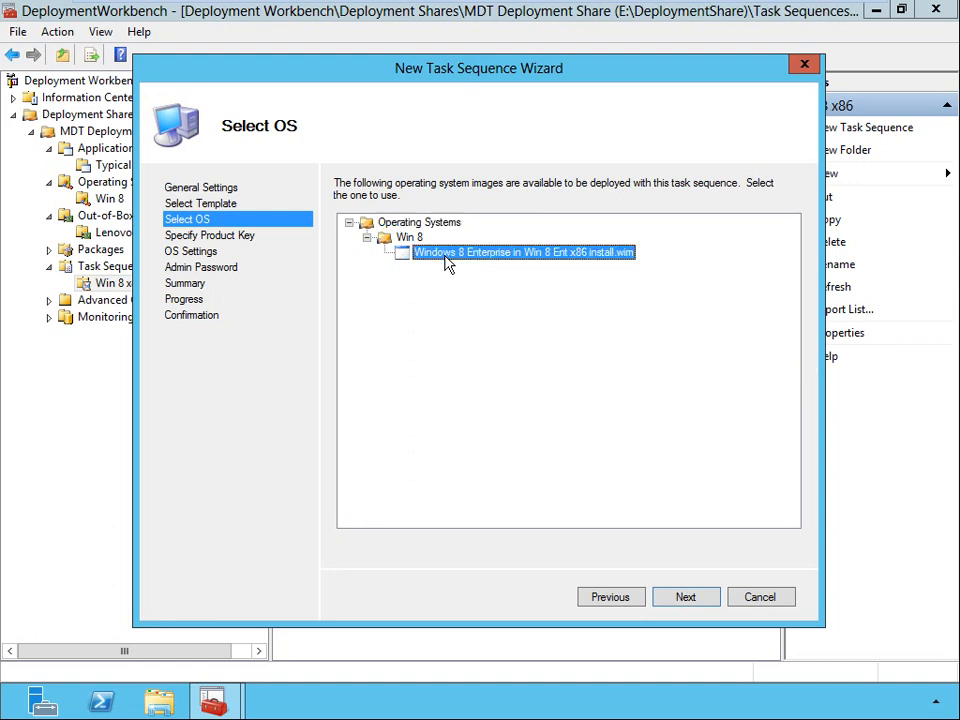
{"action": "left_click", "coordinate": [687, 598]}
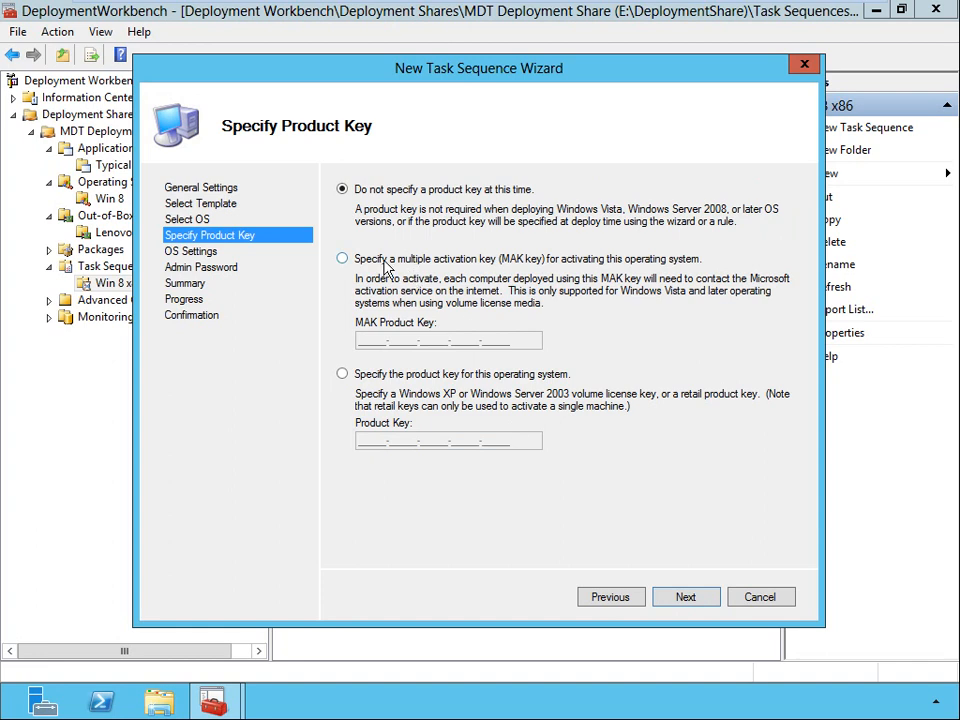
Choose not to specify a product key at this time for the task sequence.
{"action": "left_click", "coordinate": [343, 259]}
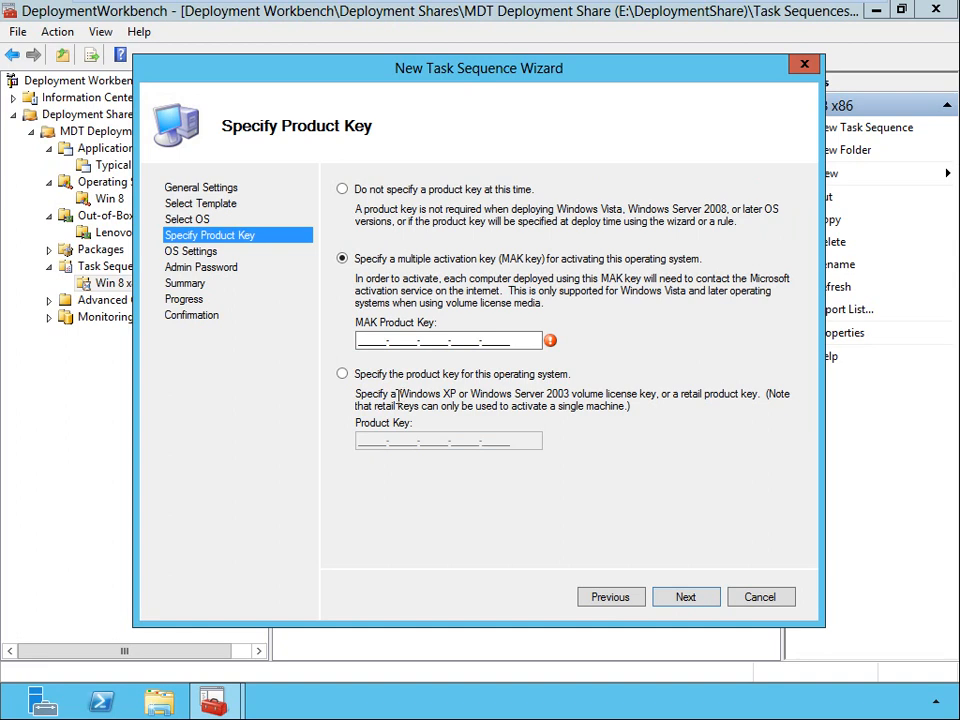
{"action": "left_click", "coordinate": [342, 375]}
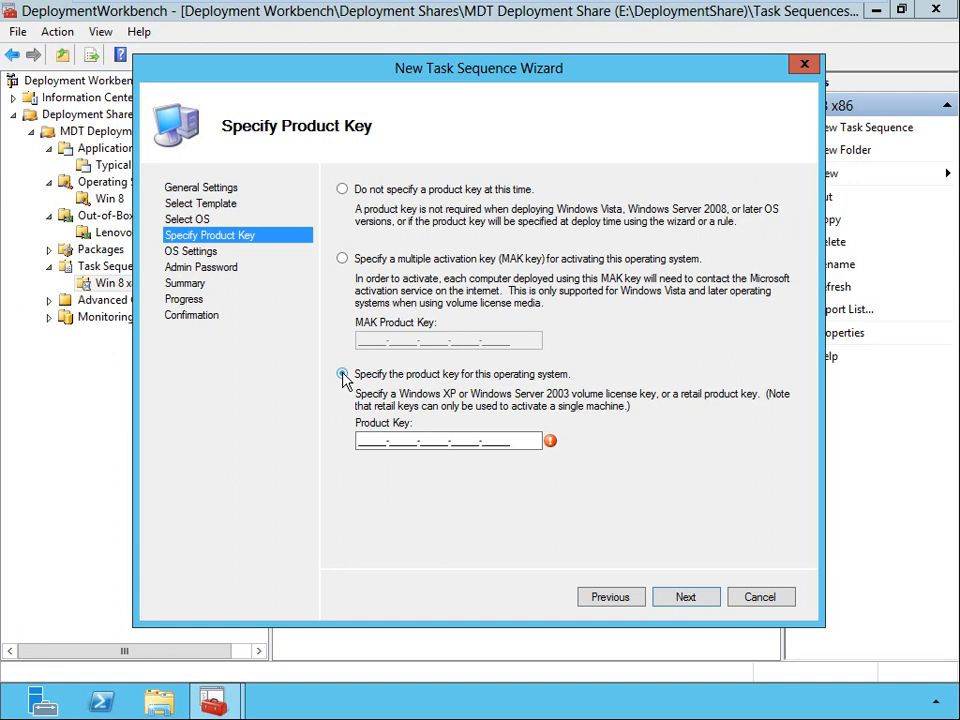
{"action": "left_click", "coordinate": [342, 190]}
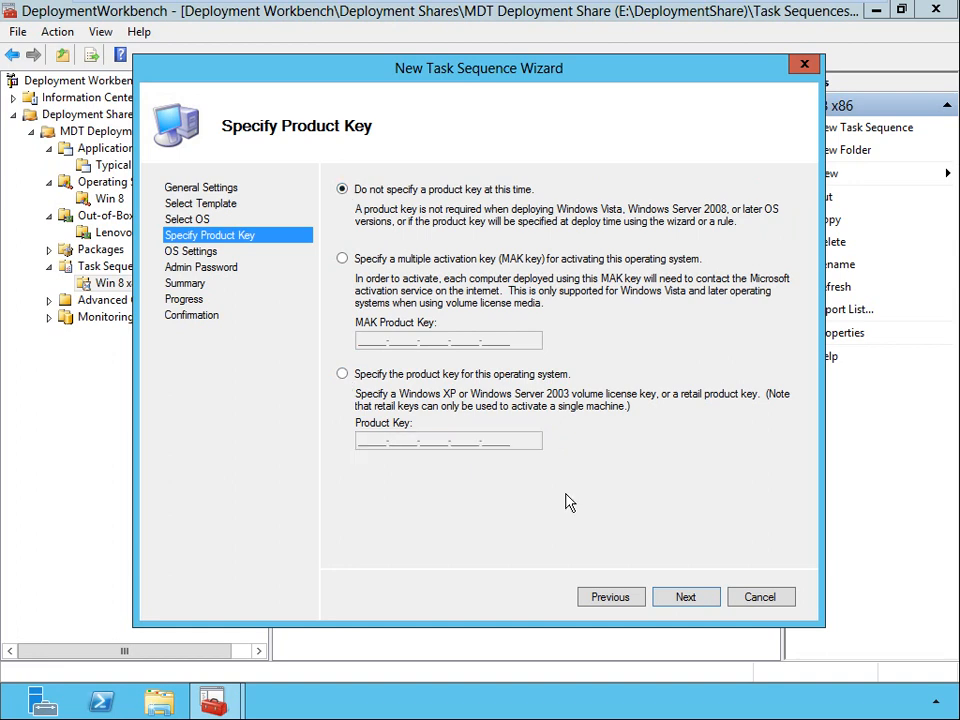
{"action": "left_click", "coordinate": [700, 603]}
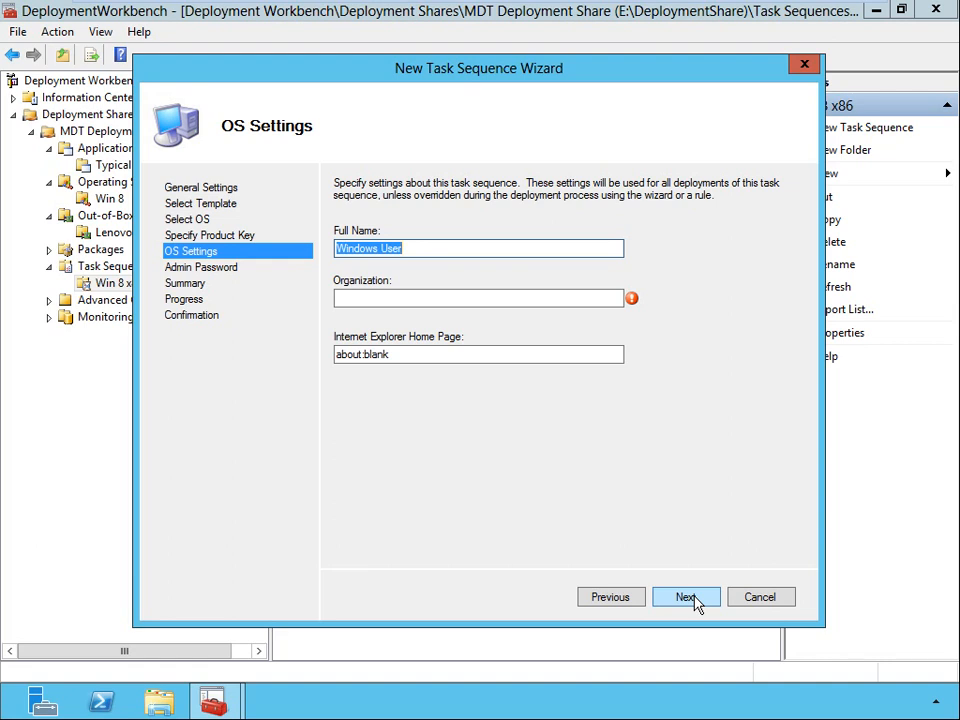
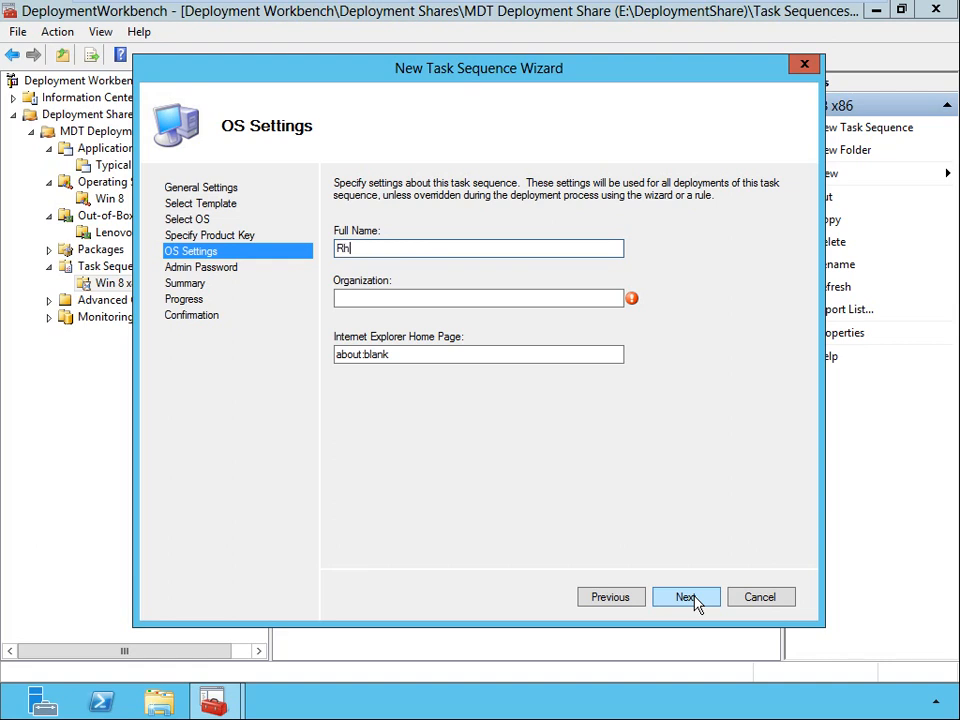
Enter the registered user's full name and set the organization to GlobomanticsINC in the OS settings.
{"action": "key", "text": "Tab"}
{"action": "type", "text": "Globomant"}
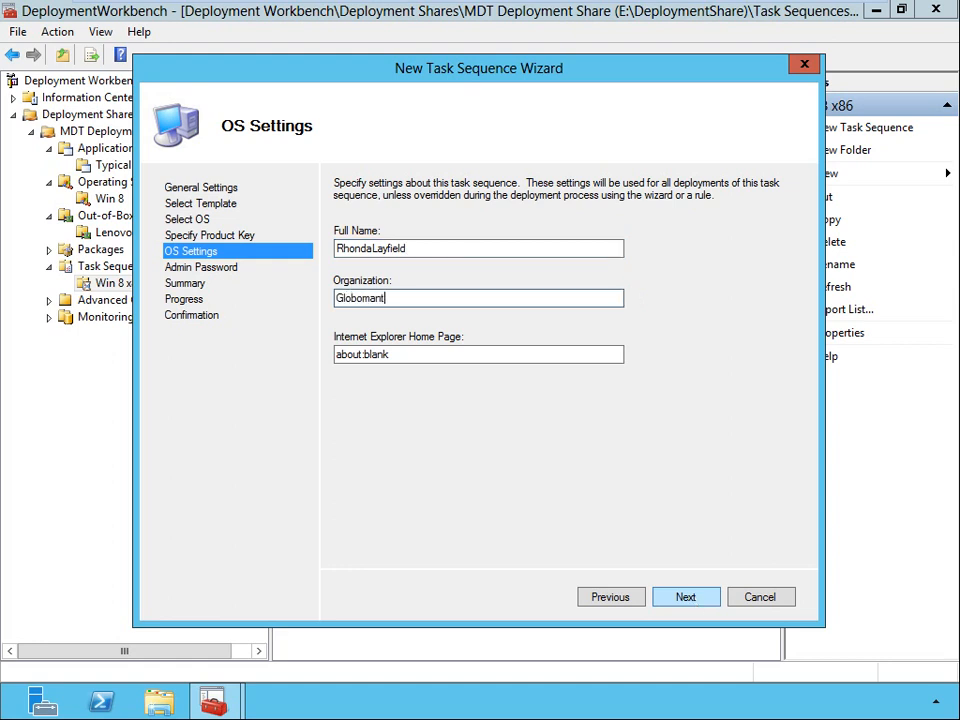
{"action": "type", "text": "icsINC"}
{"action": "left_click", "coordinate": [399, 354]}
{"action": "double_click", "coordinate": [399, 354]}
{"action": "type", "text": "www.Glob"}
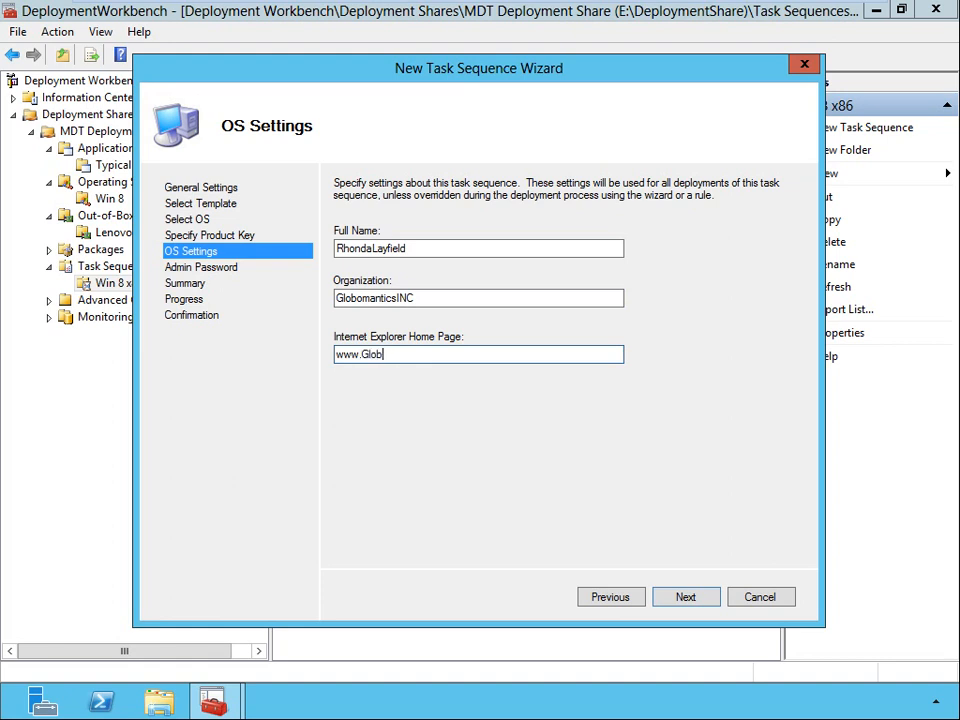
{"action": "type", "text": "omantics.com"}
{"action": "left_click", "coordinate": [687, 600]}
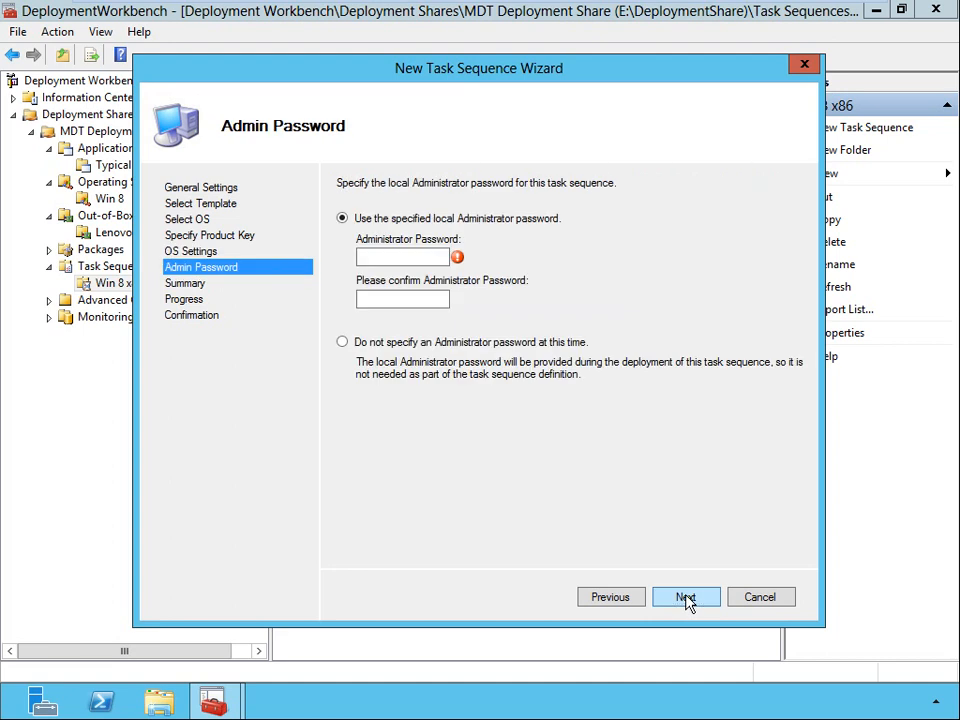
Enter and confirm the local Administrator password, accept the summary and finish creating the task sequence.
{"action": "left_click", "coordinate": [370, 256]}
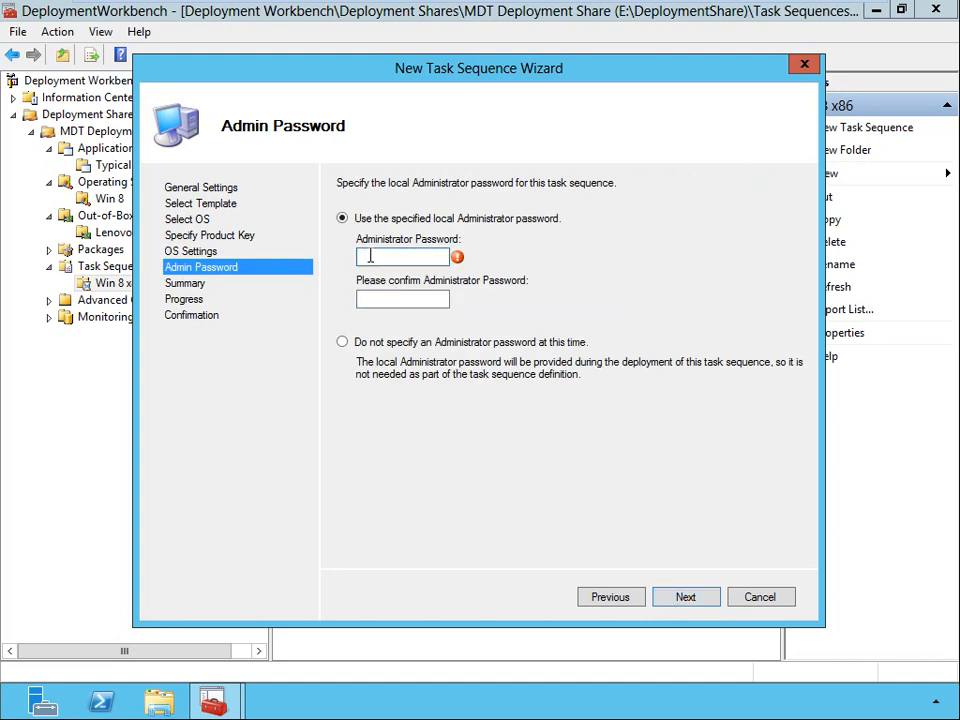
{"action": "type", "text": "P@ssw0rd"}
{"action": "key", "text": "Tab"}
{"action": "type", "text": "P@ssw0rd"}
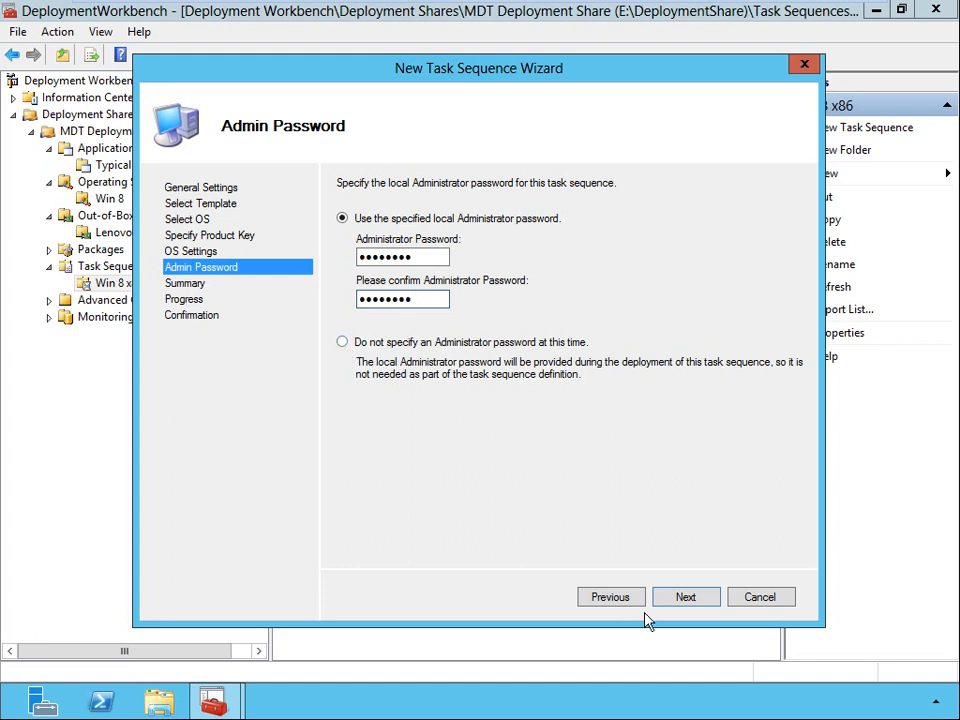
{"action": "left_click", "coordinate": [694, 597]}
{"action": "left_click", "coordinate": [695, 600]}
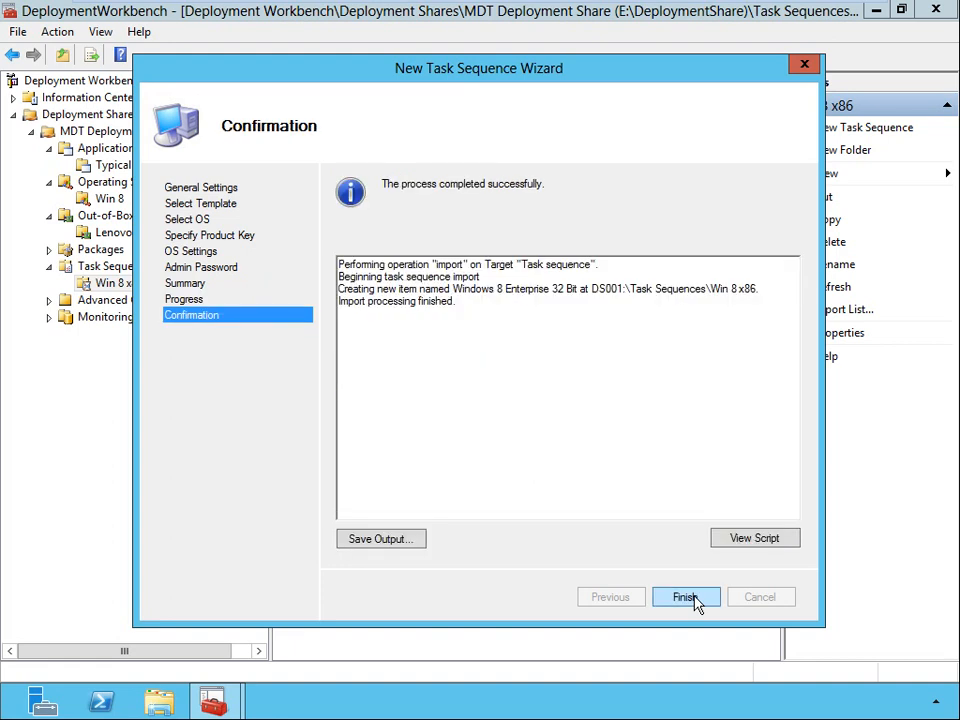
{"action": "left_click", "coordinate": [685, 598]}
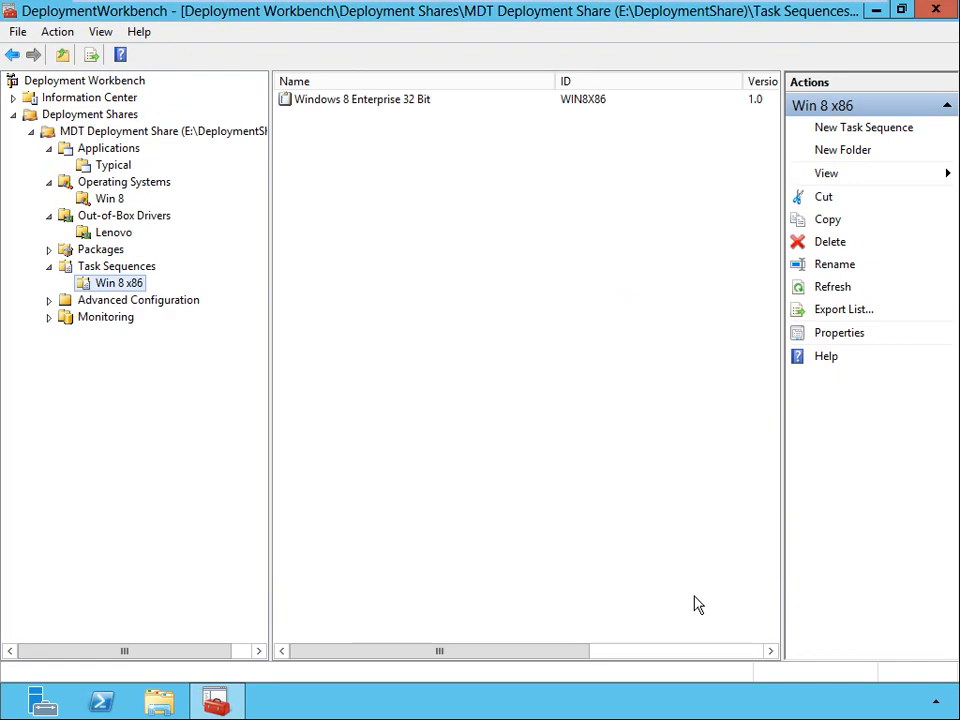
Switch to File Explorer and examine the Applications, Operating Systems, Out-of-Box Drivers and Boot folders in E:\DeploymentShare.
{"action": "key", "text": "alt"}
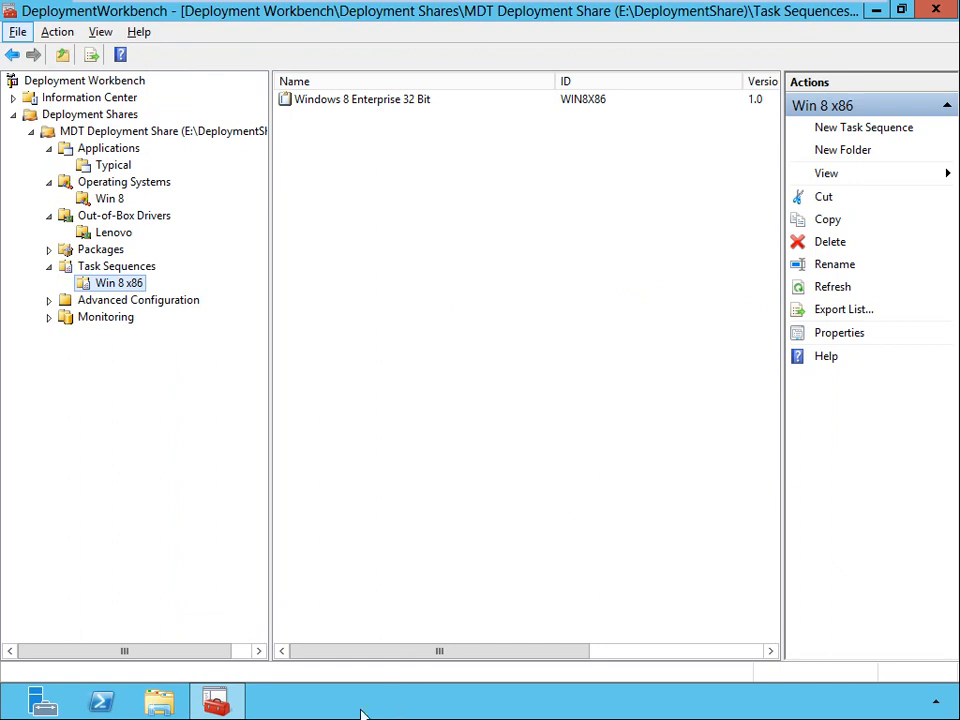
{"action": "left_click", "coordinate": [160, 703]}
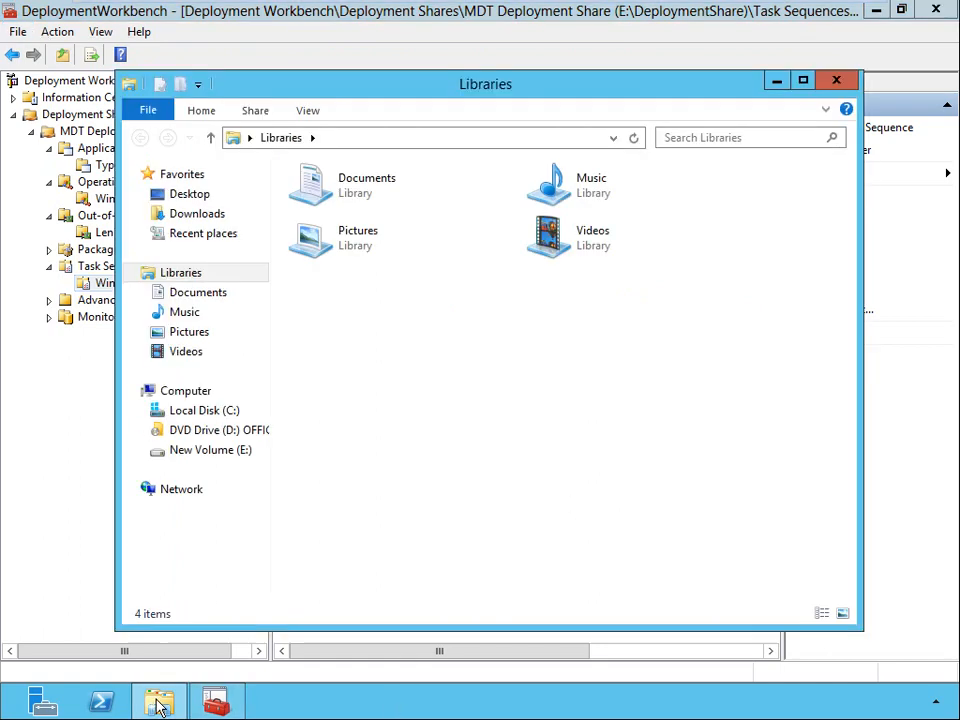
{"action": "left_click", "coordinate": [222, 452]}
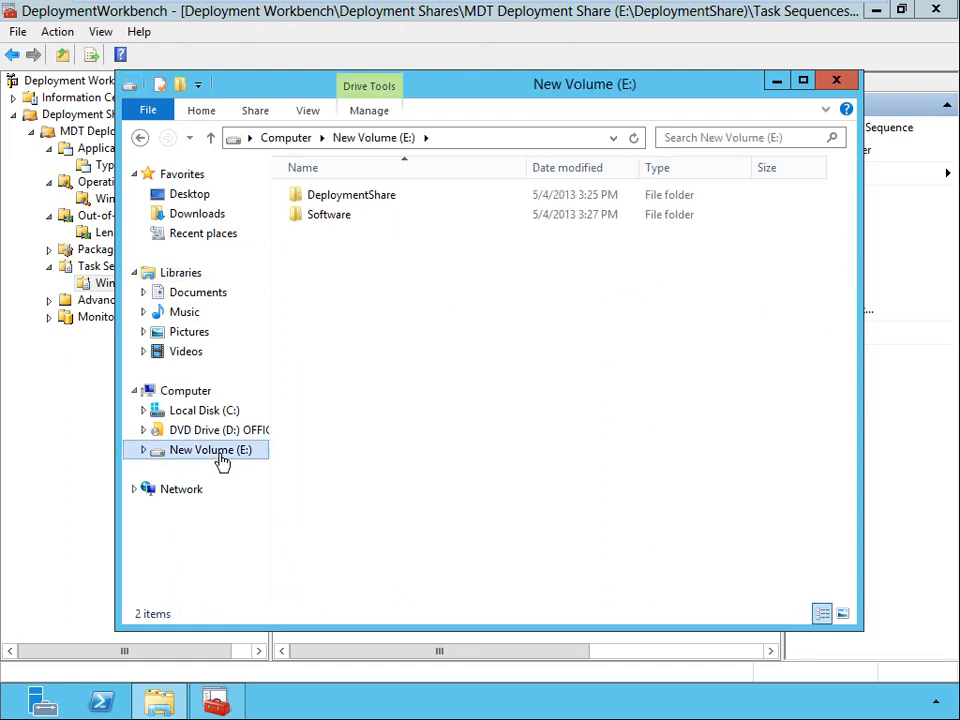
{"action": "double_click", "coordinate": [367, 197]}
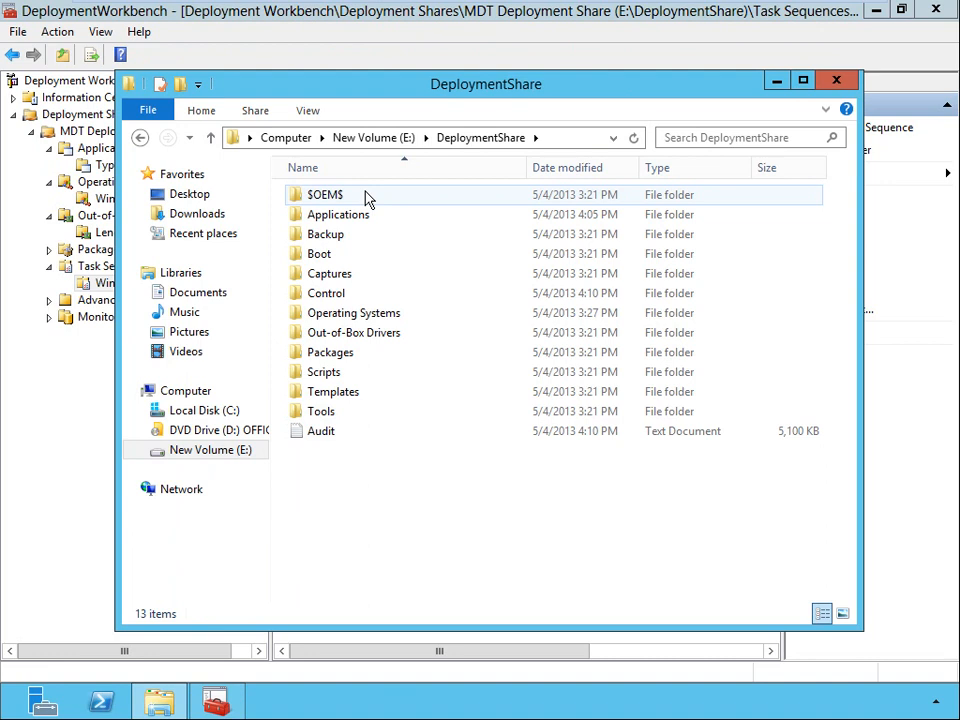
{"action": "double_click", "coordinate": [358, 216]}
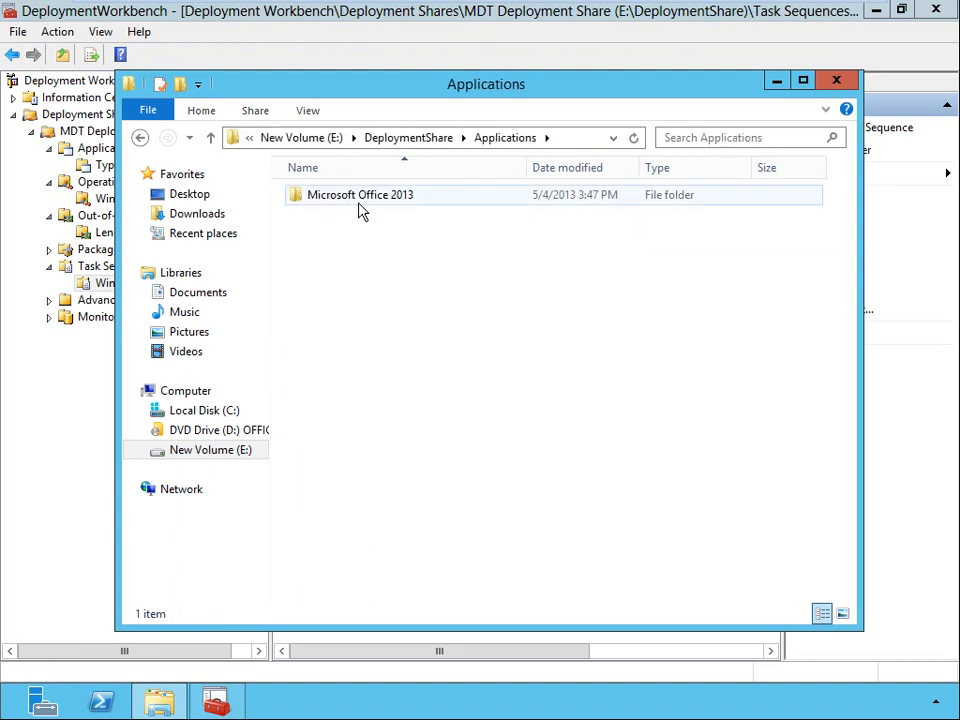
{"action": "left_click", "coordinate": [415, 142]}
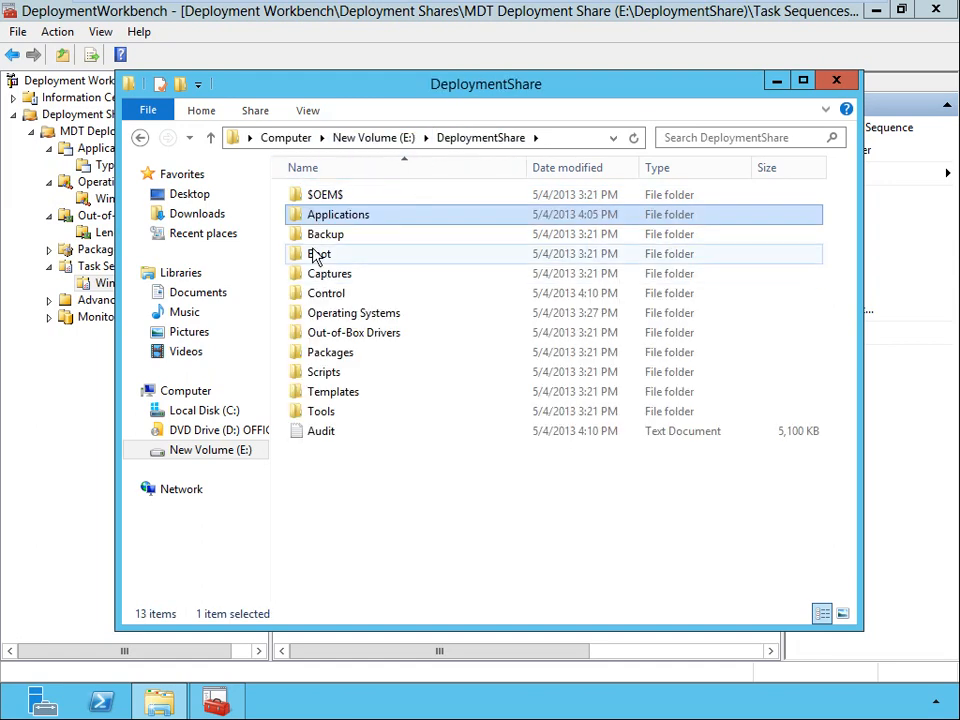
{"action": "double_click", "coordinate": [325, 318]}
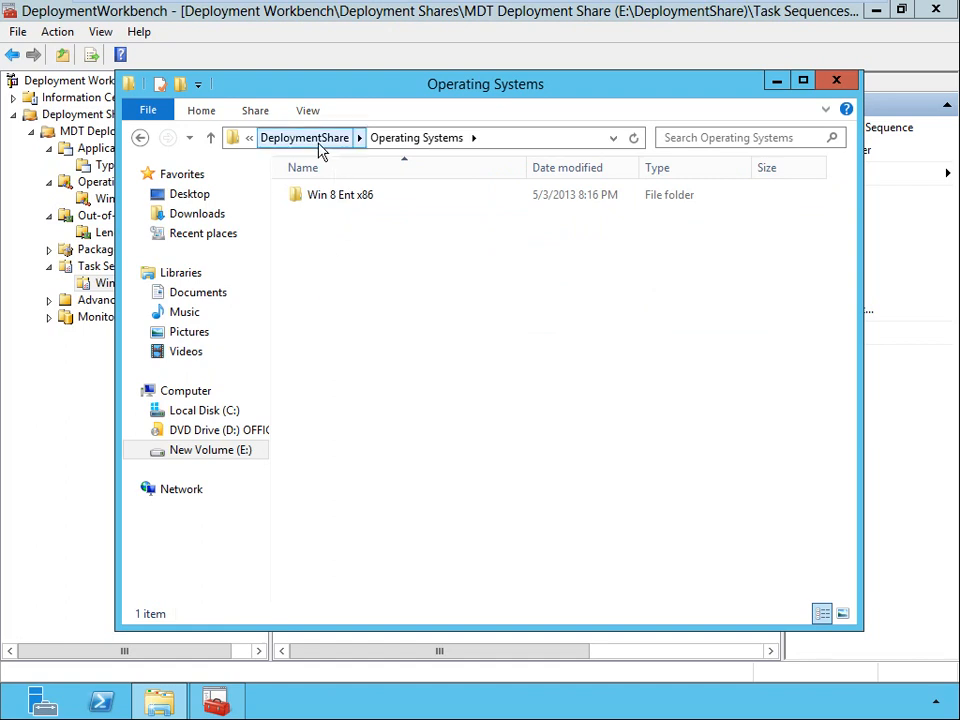
{"action": "left_click", "coordinate": [305, 138]}
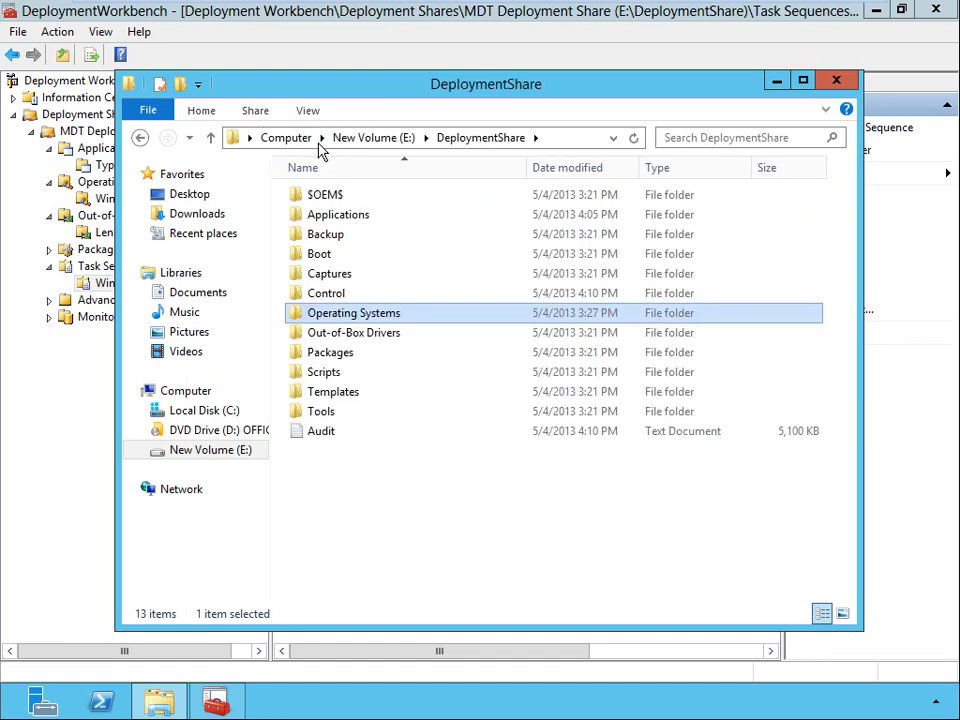
{"action": "double_click", "coordinate": [349, 334]}
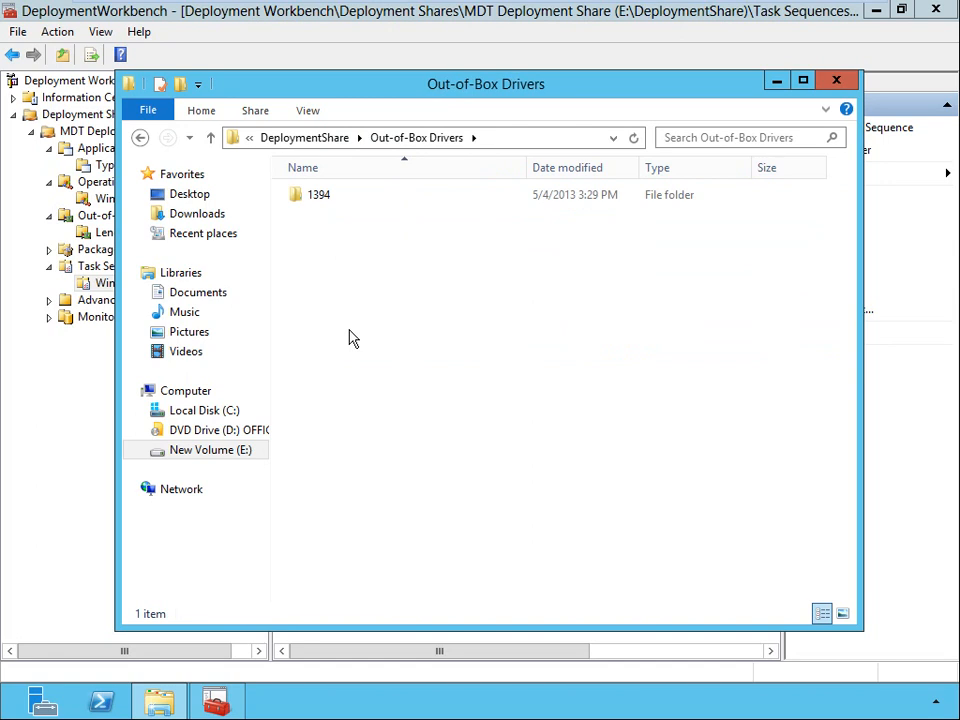
{"action": "left_click", "coordinate": [320, 138]}
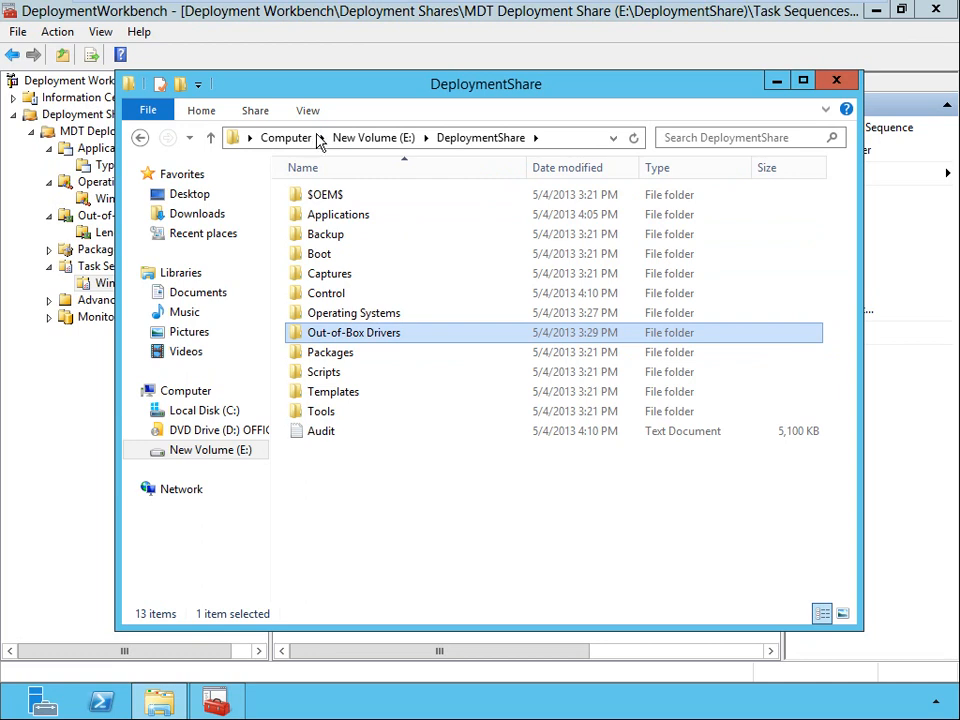
{"action": "left_click", "coordinate": [322, 256]}
{"action": "double_click", "coordinate": [322, 256]}
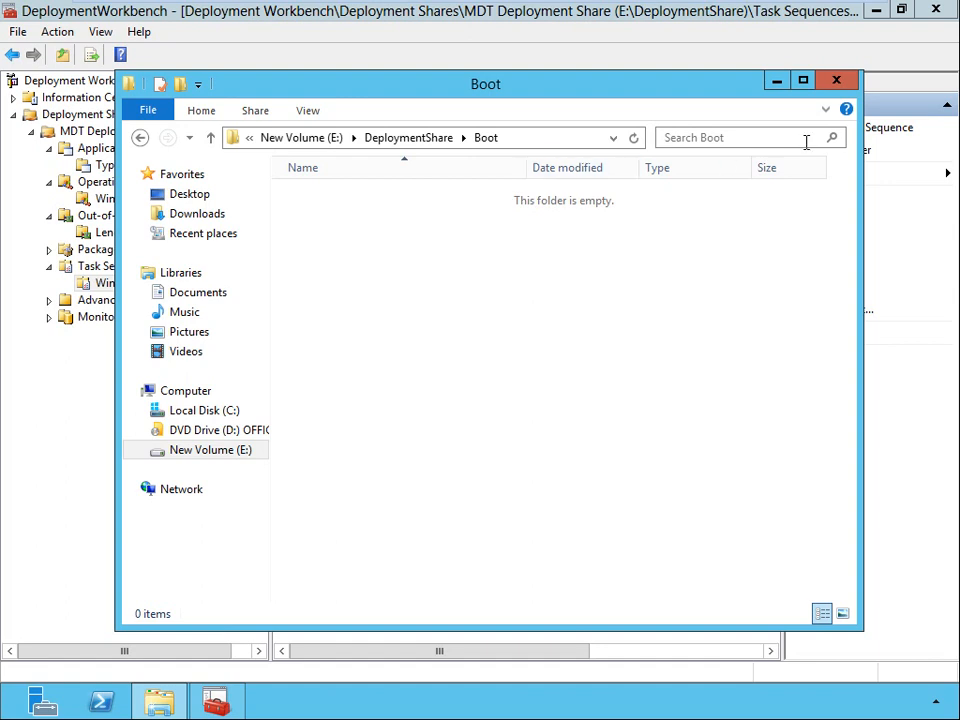
{"action": "left_click", "coordinate": [840, 80]}
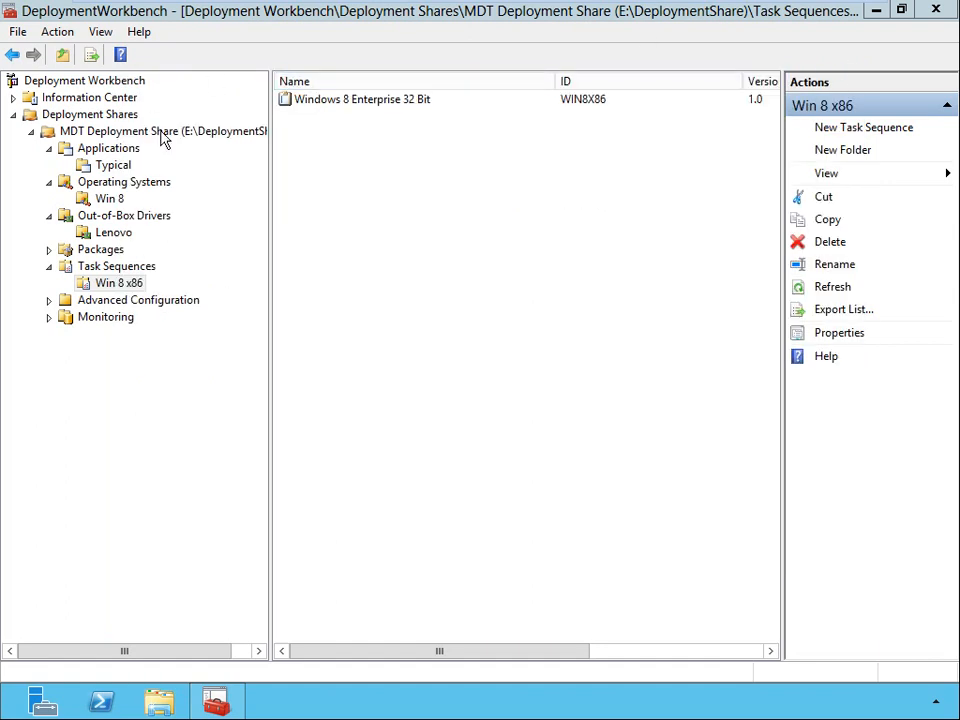
Update the MDT Deployment Share using the option to optimize the boot image updating process, without compressing the images.
{"action": "left_click", "coordinate": [163, 135]}
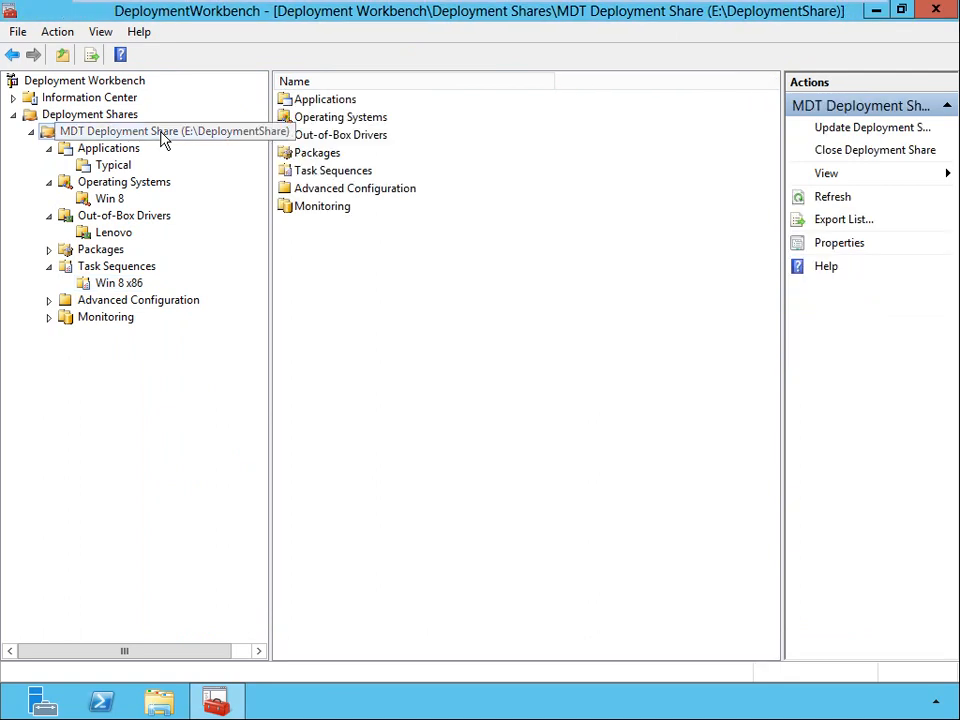
{"action": "right_click", "coordinate": [163, 137]}
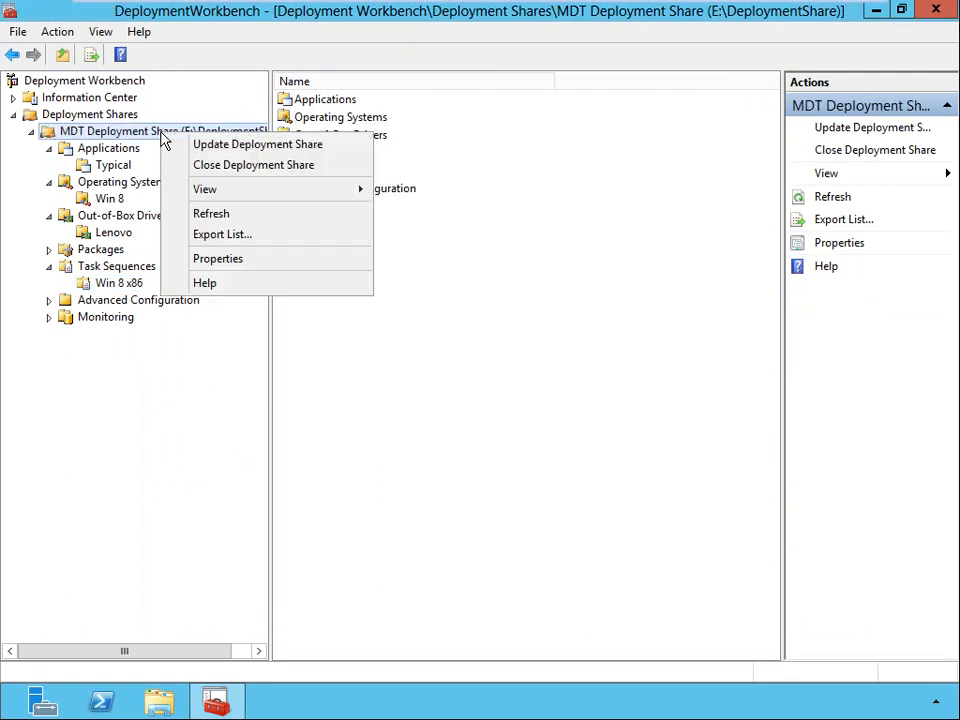
{"action": "left_click", "coordinate": [305, 147]}
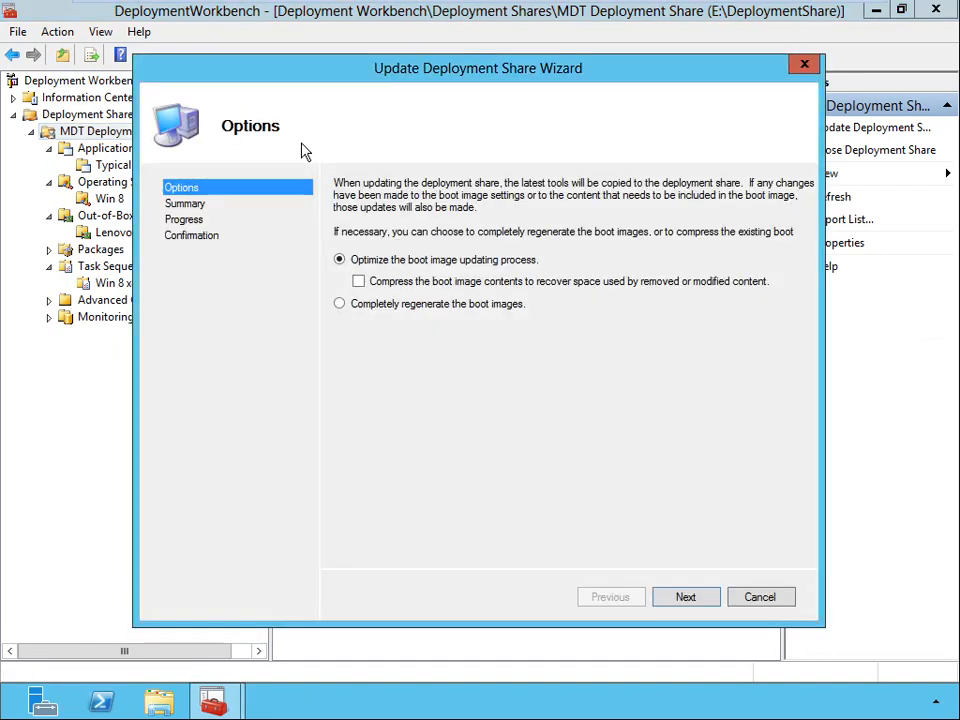
{"action": "left_click", "coordinate": [341, 306]}
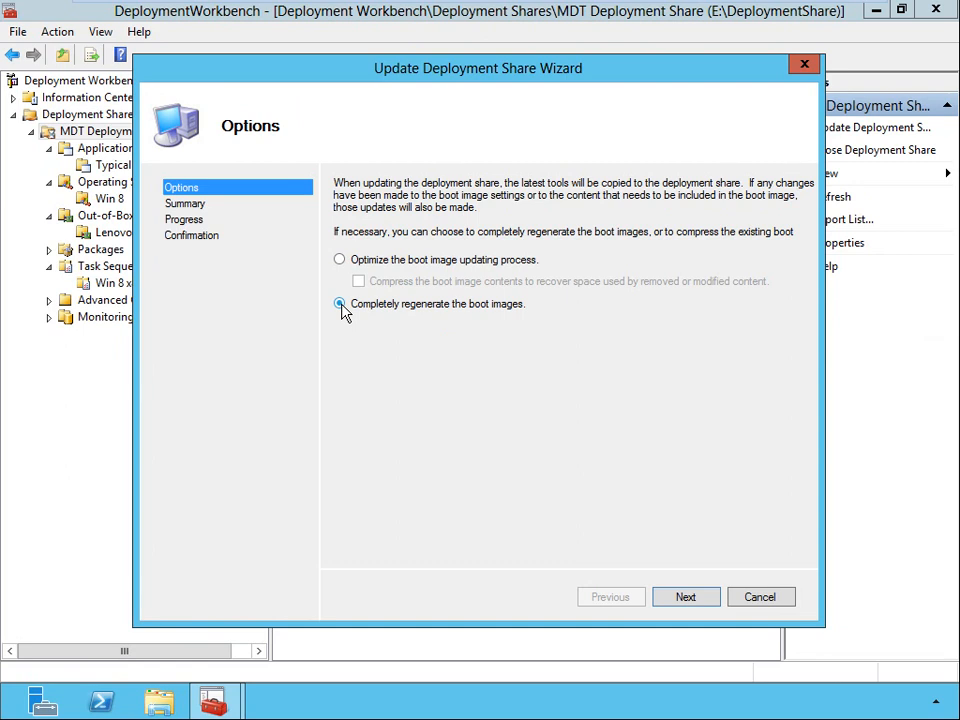
{"action": "left_click", "coordinate": [340, 260]}
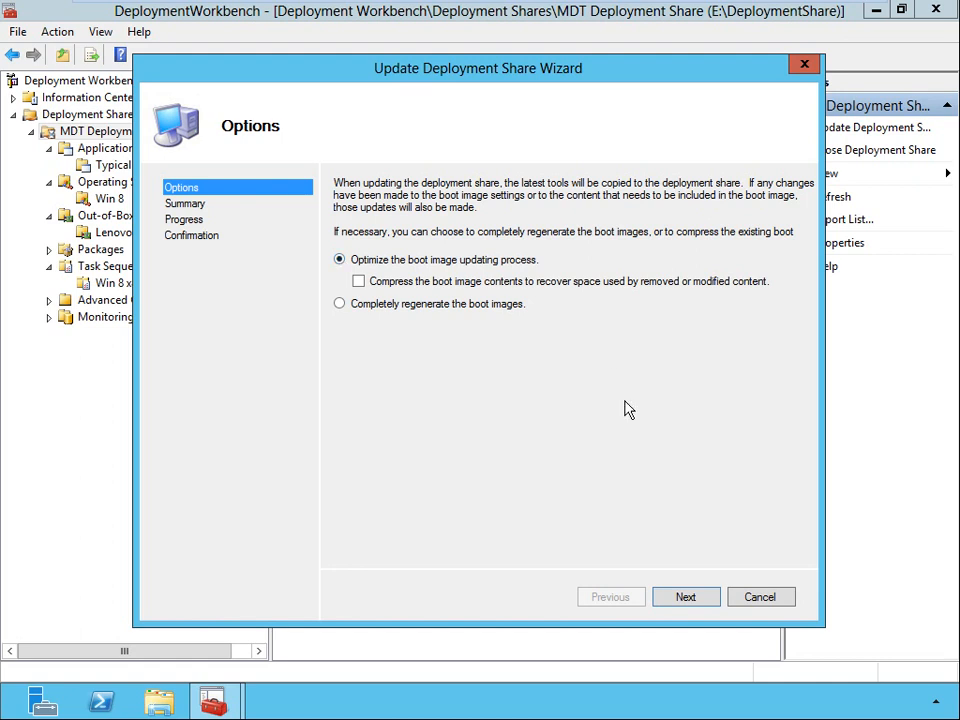
{"action": "left_click", "coordinate": [685, 597]}
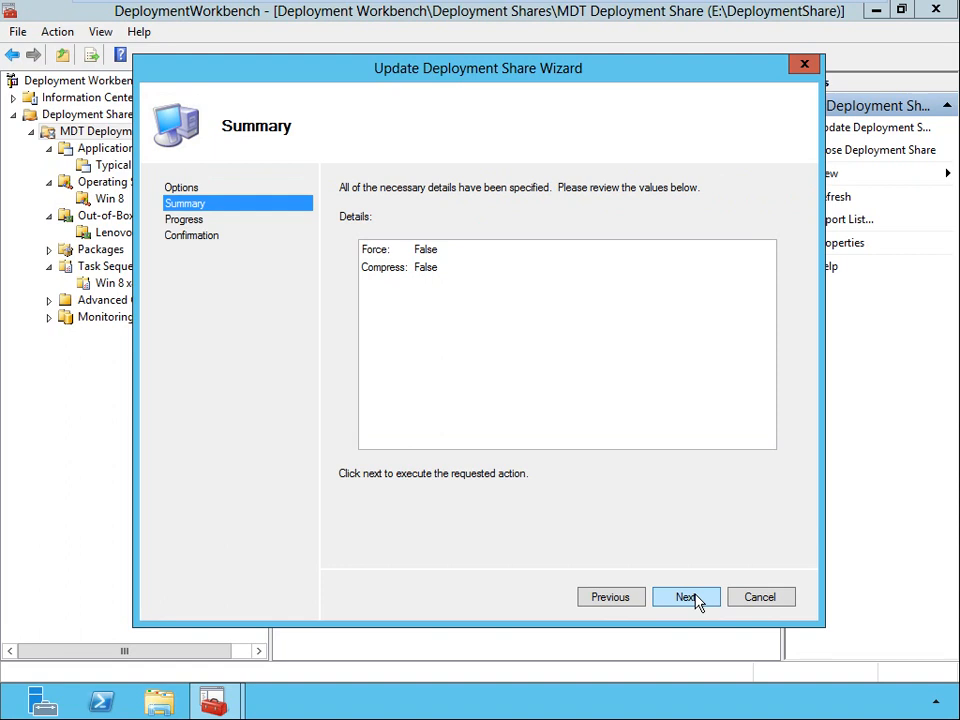
{"action": "left_click", "coordinate": [689, 598]}
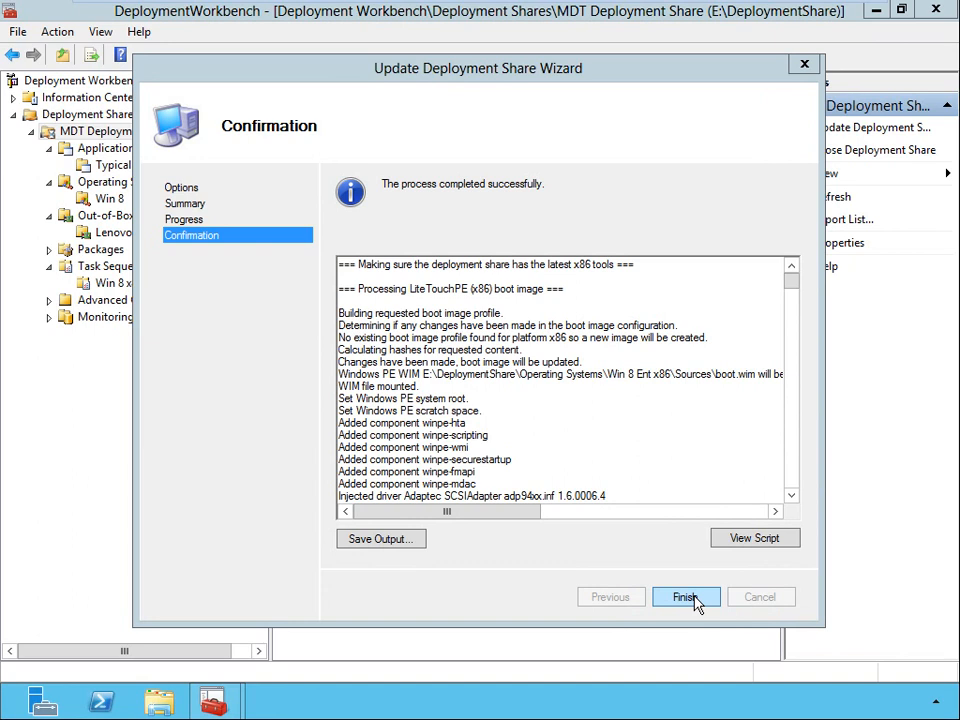
{"action": "left_click", "coordinate": [686, 597]}
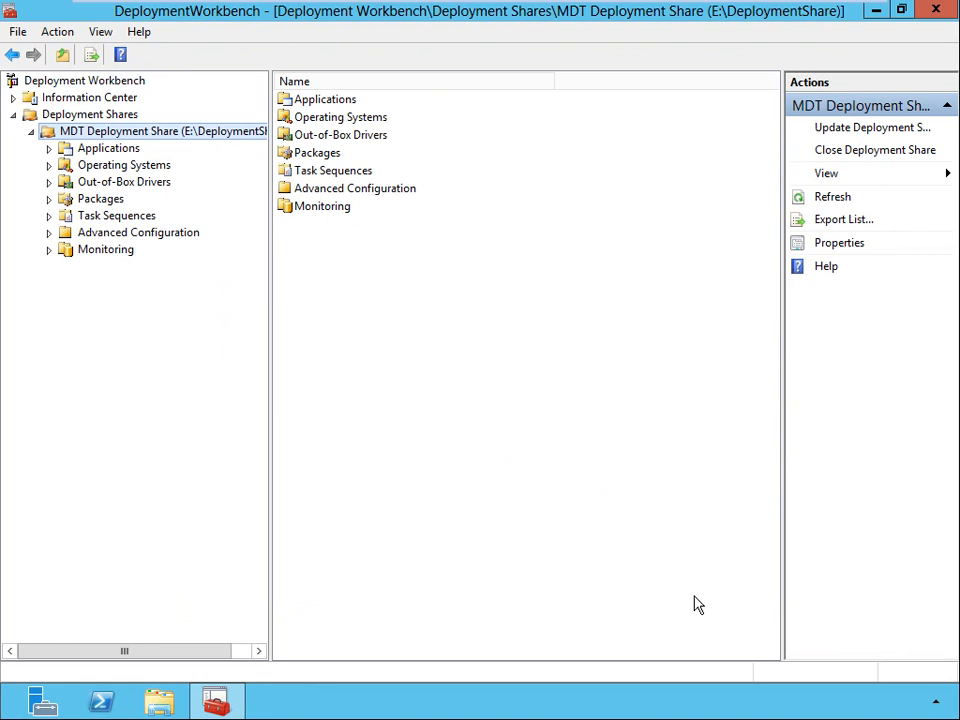
Switch to File Explorer and examine the Boot, Captures and Control folders in E:\DeploymentShare.
{"action": "left_click", "coordinate": [162, 702]}
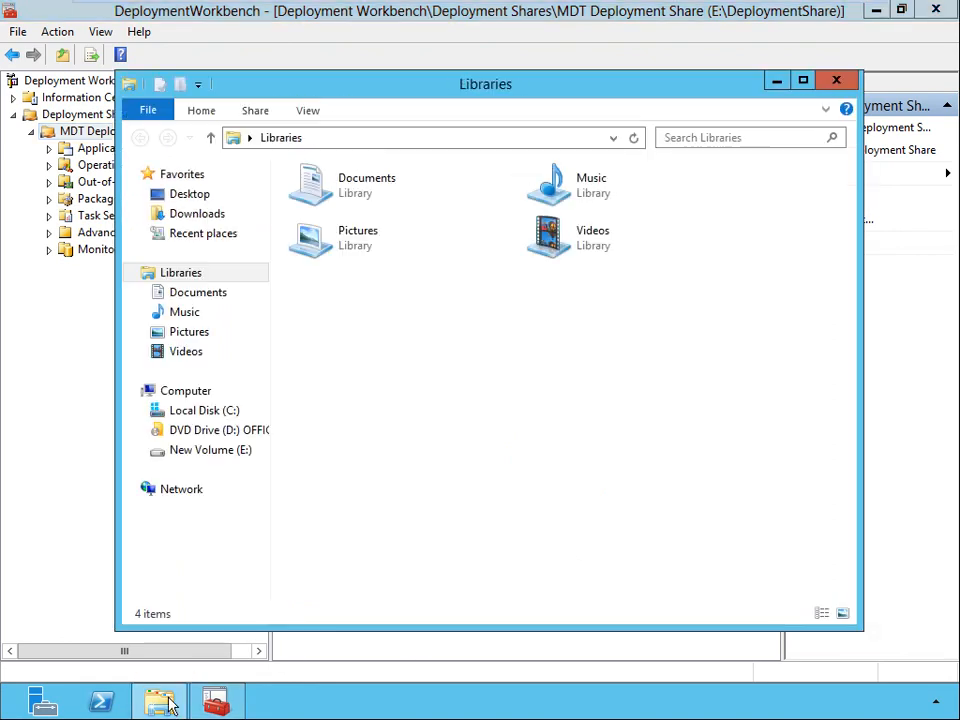
{"action": "left_click", "coordinate": [222, 450]}
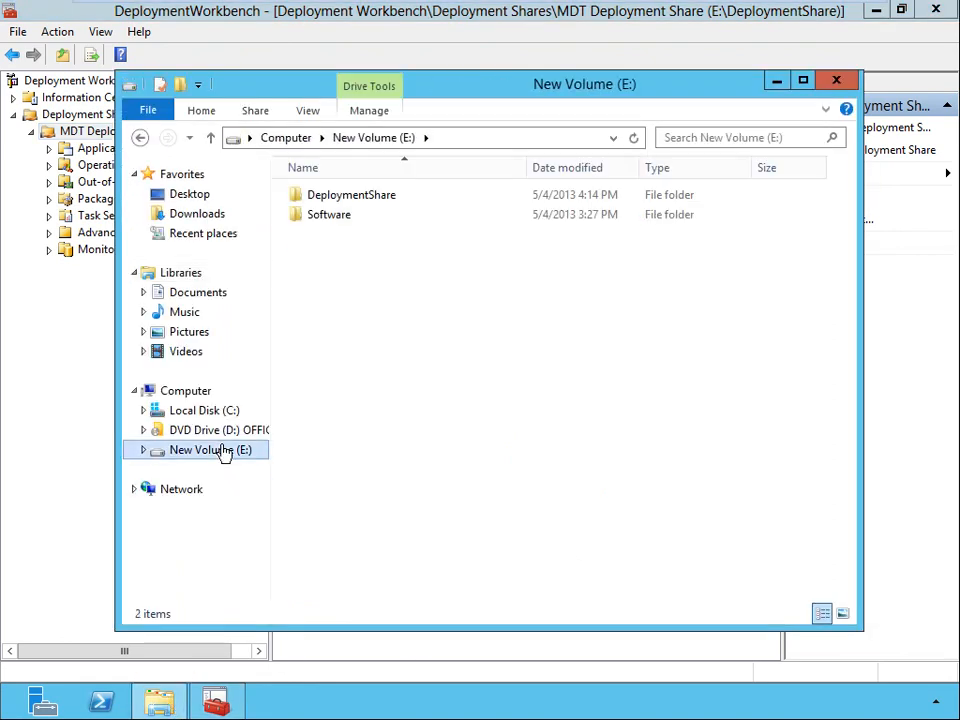
{"action": "double_click", "coordinate": [361, 199]}
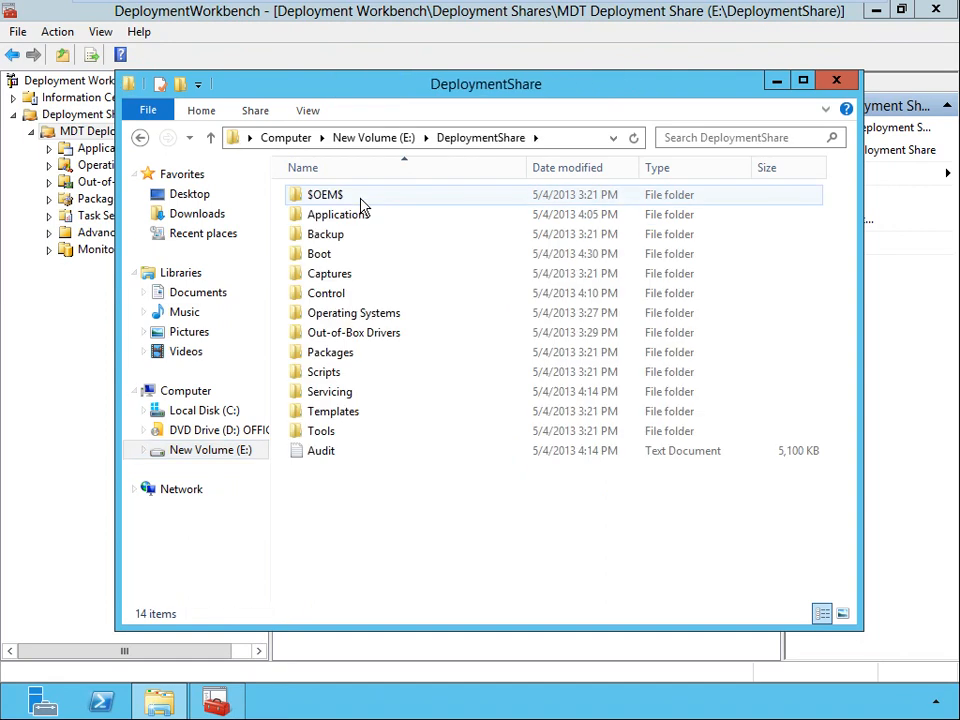
{"action": "double_click", "coordinate": [320, 256]}
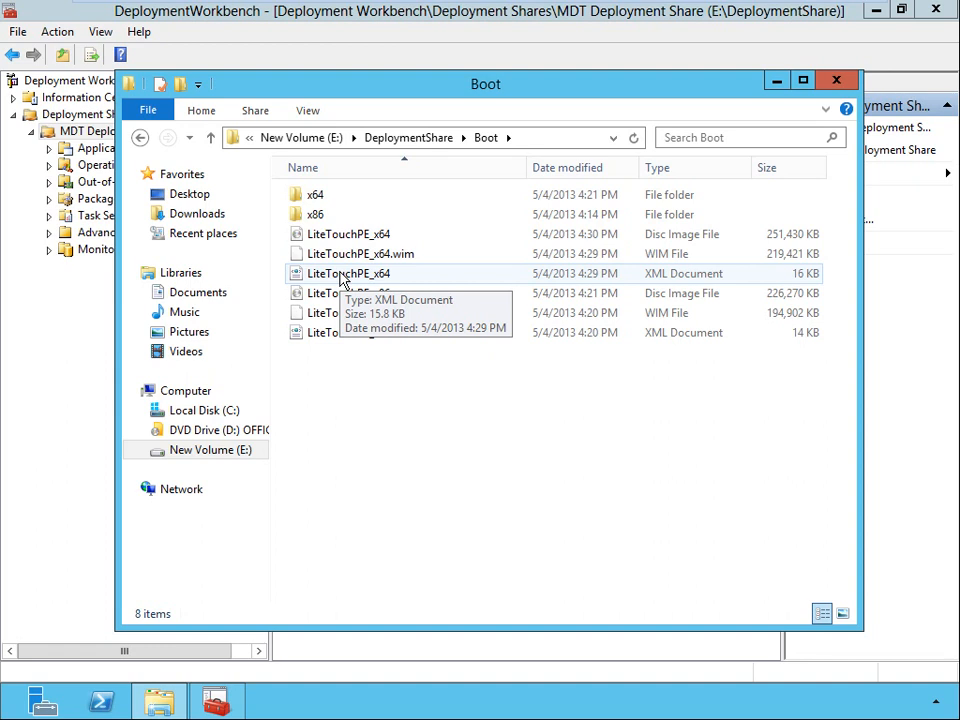
{"action": "left_click", "coordinate": [420, 140]}
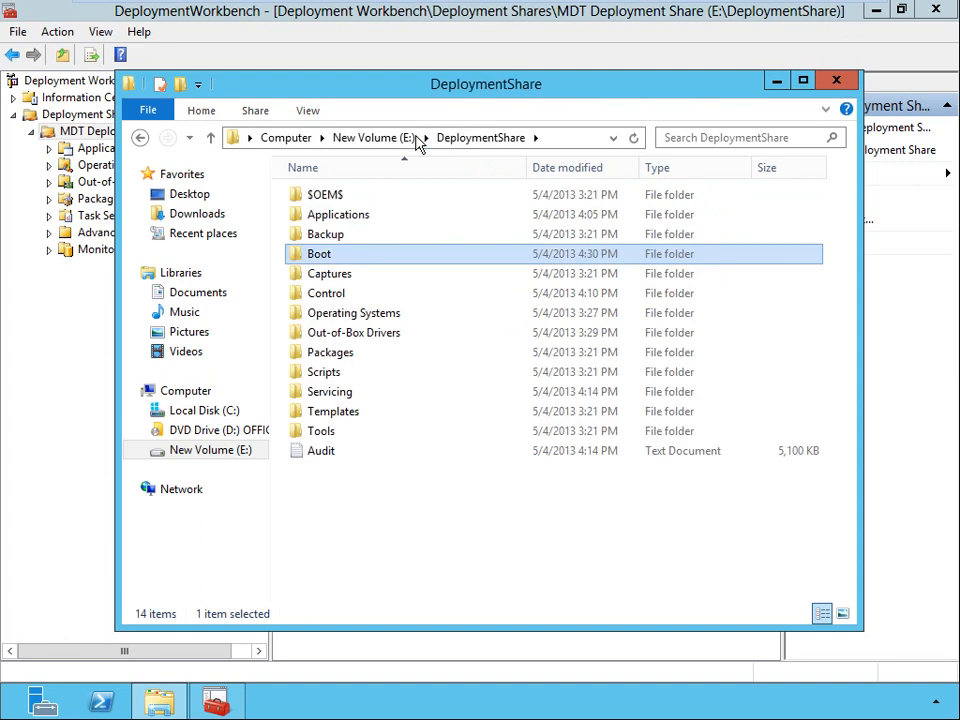
{"action": "left_click", "coordinate": [330, 241]}
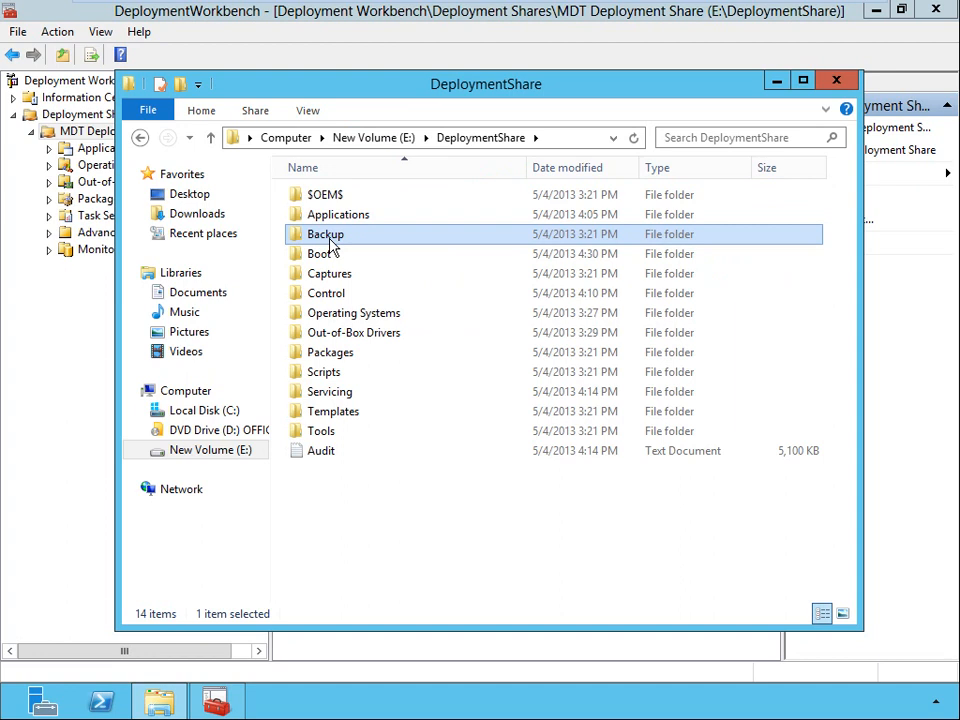
{"action": "left_click", "coordinate": [336, 276]}
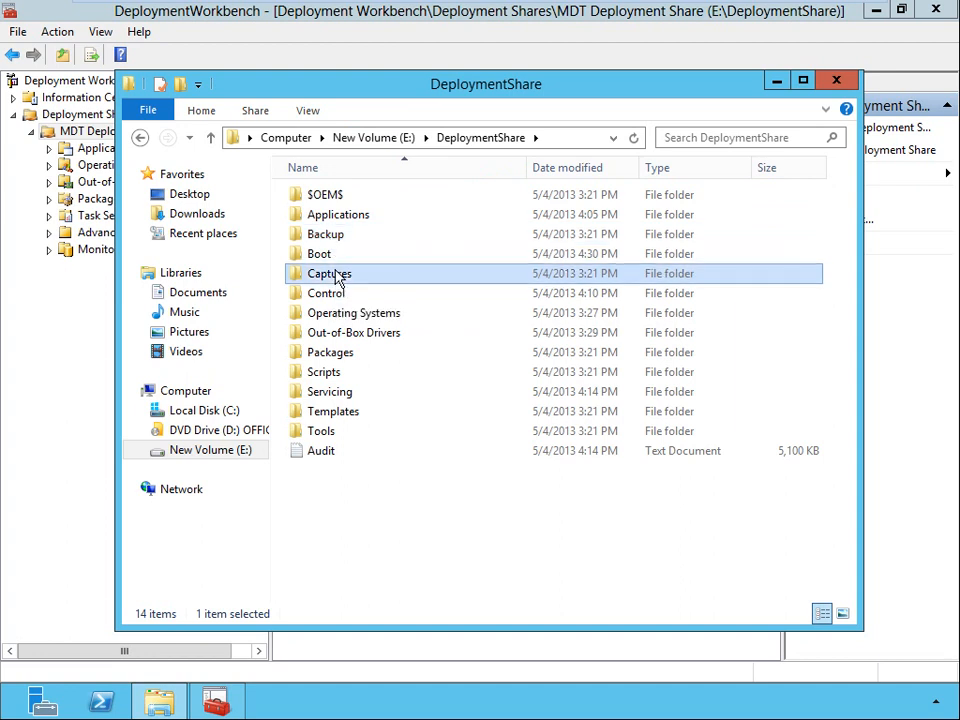
{"action": "double_click", "coordinate": [336, 277]}
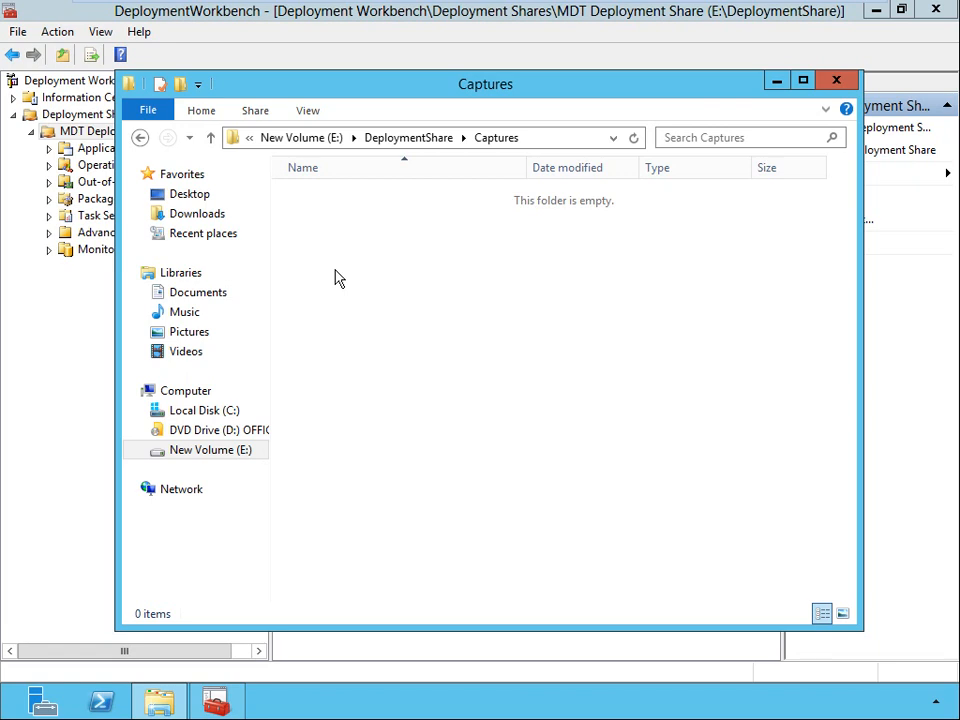
{"action": "left_click", "coordinate": [421, 142]}
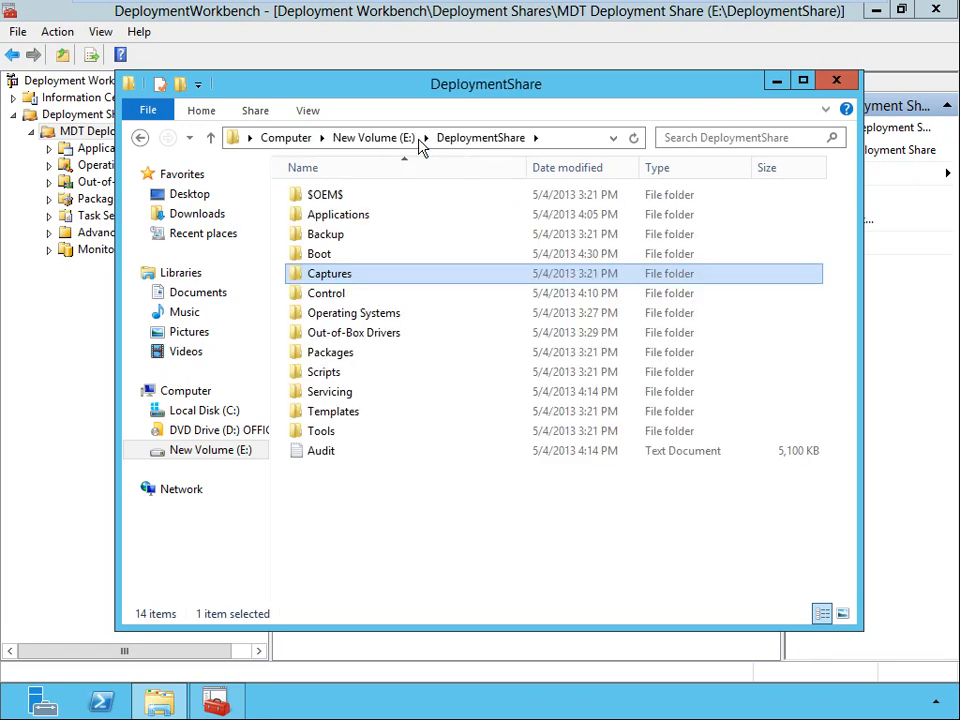
{"action": "double_click", "coordinate": [325, 296]}
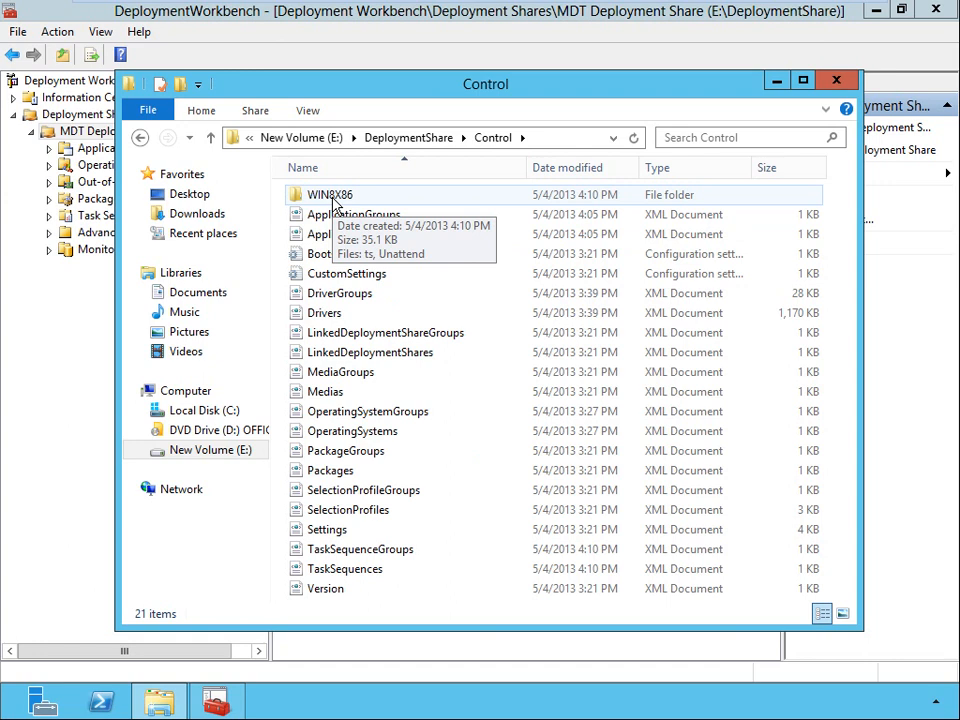
{"action": "left_click", "coordinate": [412, 142]}
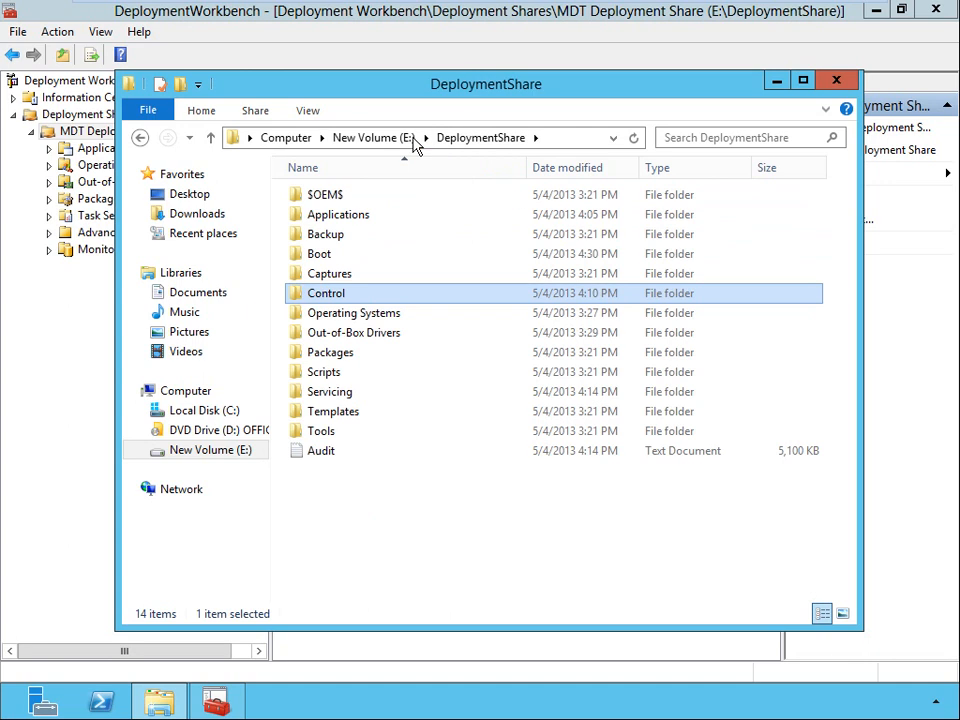
Examine the contents of the Scripts, Servicing, Templates and Tools folders in the deployment share.
{"action": "double_click", "coordinate": [337, 378]}
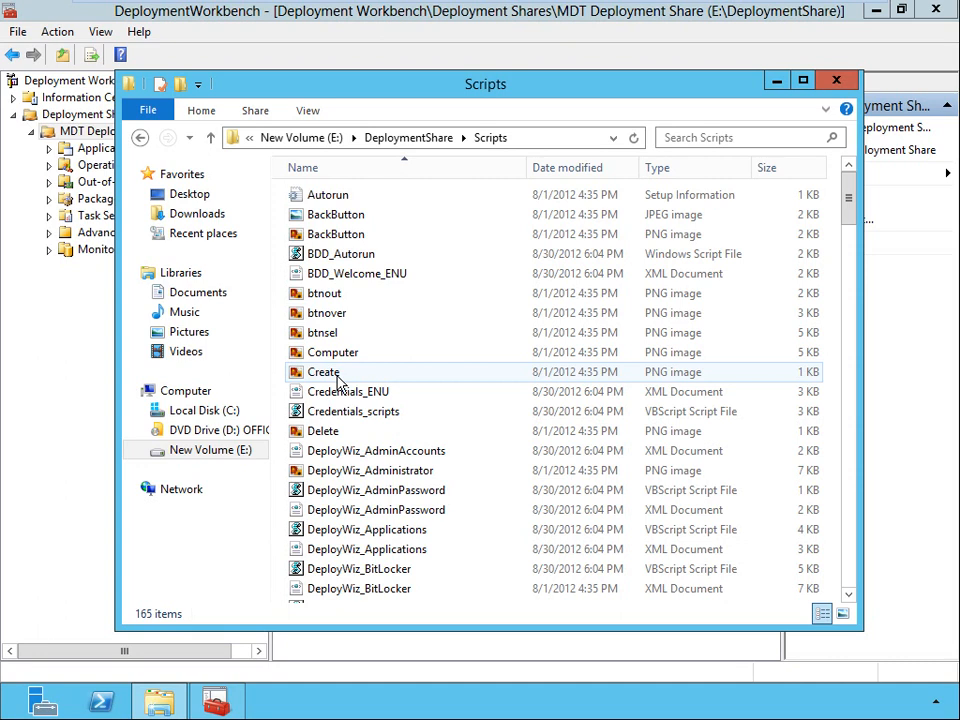
{"action": "left_click", "coordinate": [432, 145]}
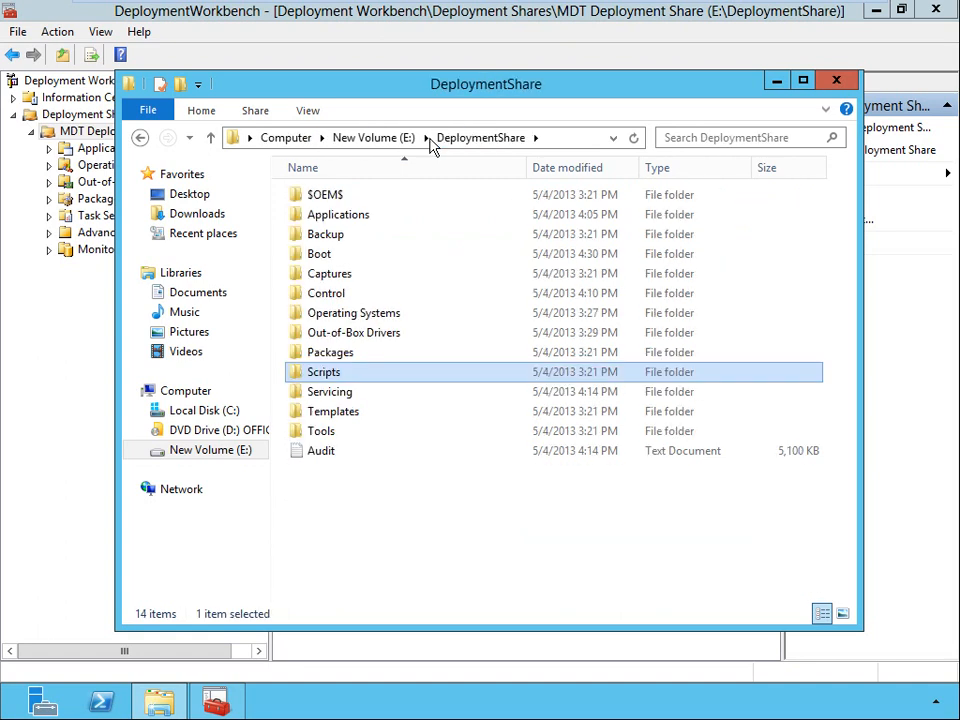
{"action": "double_click", "coordinate": [317, 396]}
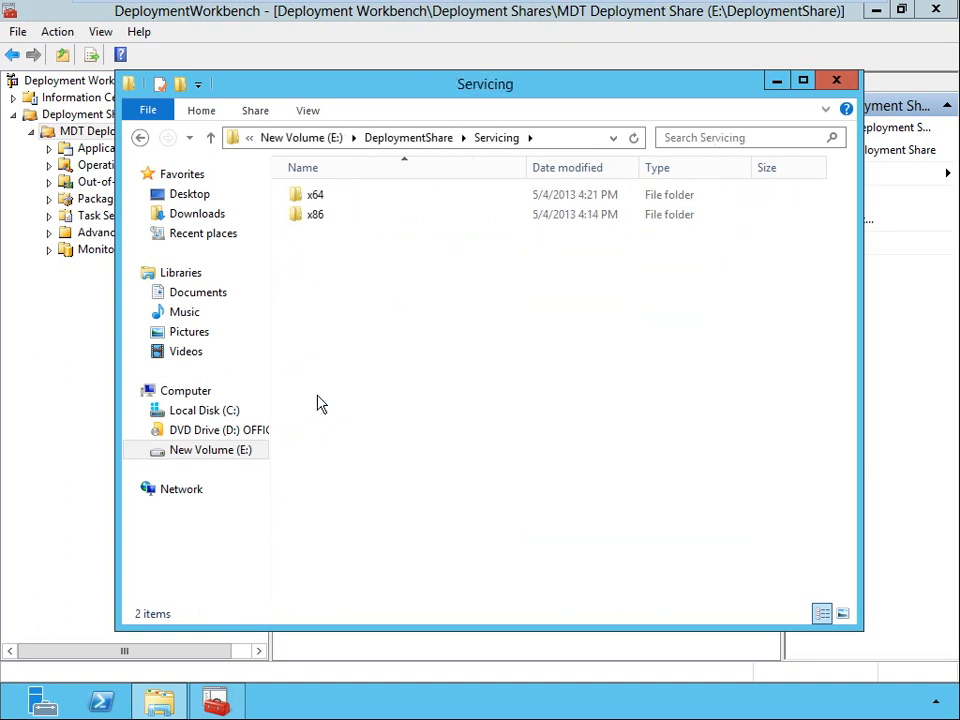
{"action": "left_click", "coordinate": [404, 140]}
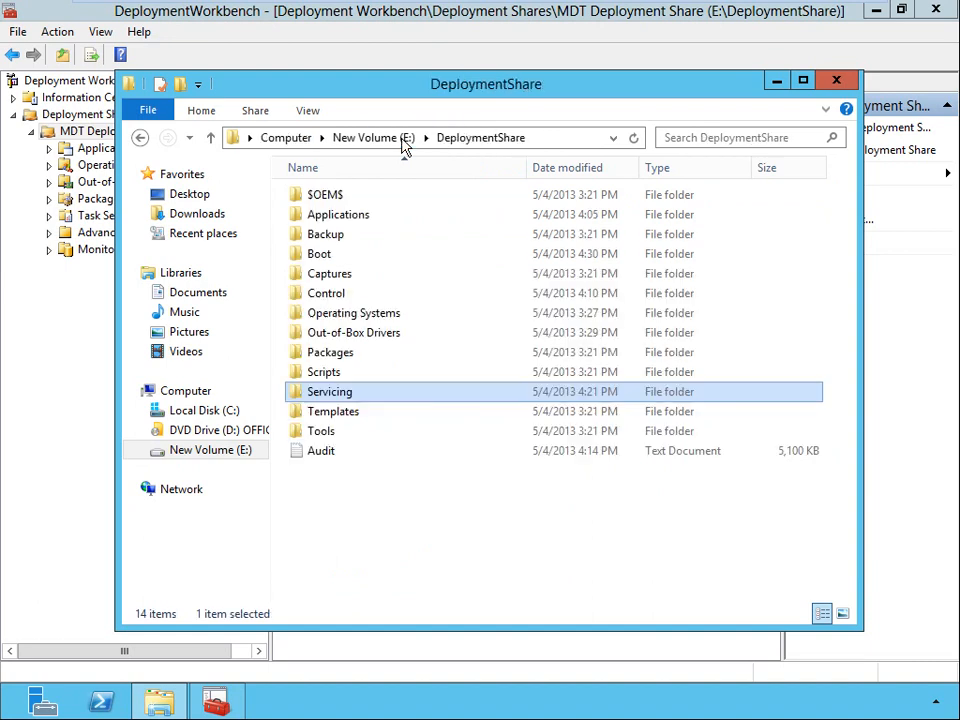
{"action": "left_click", "coordinate": [338, 416]}
{"action": "double_click", "coordinate": [338, 421]}
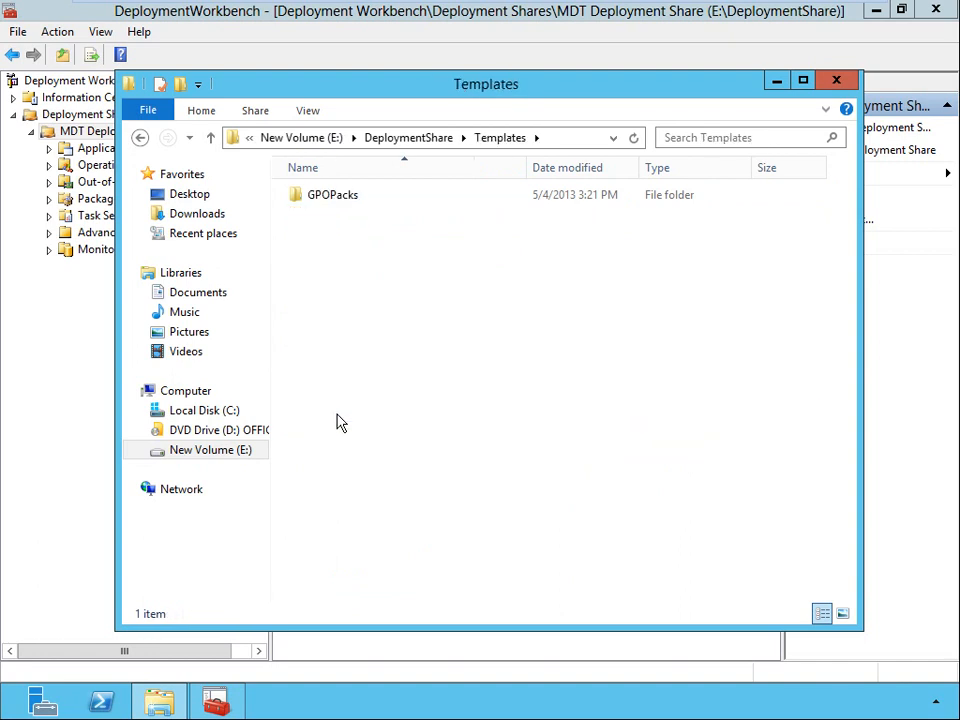
{"action": "left_click", "coordinate": [400, 144]}
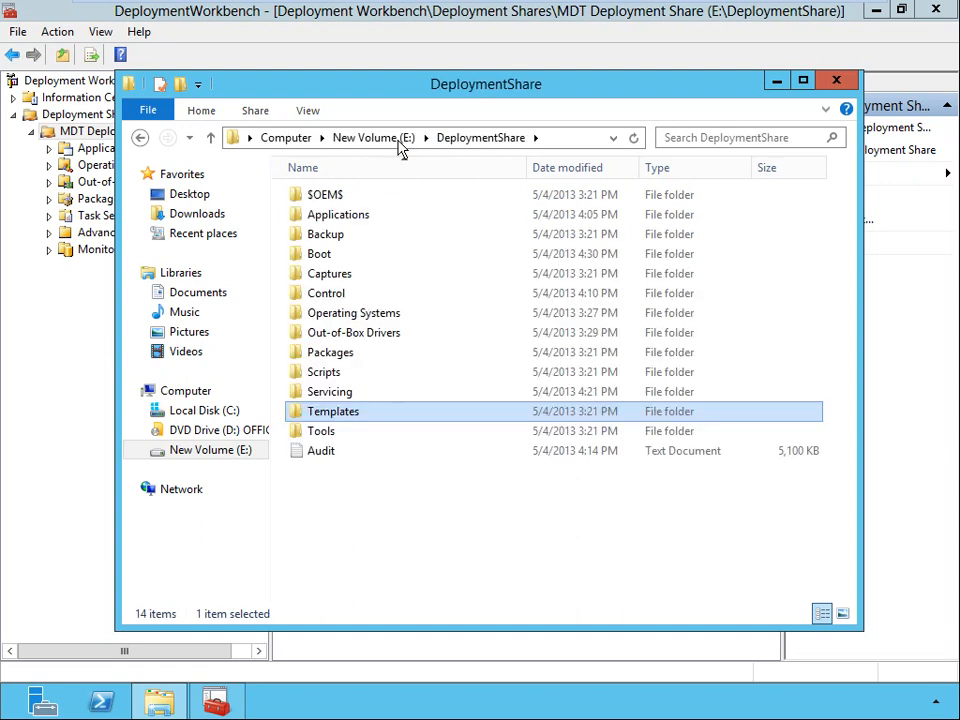
{"action": "double_click", "coordinate": [316, 434]}
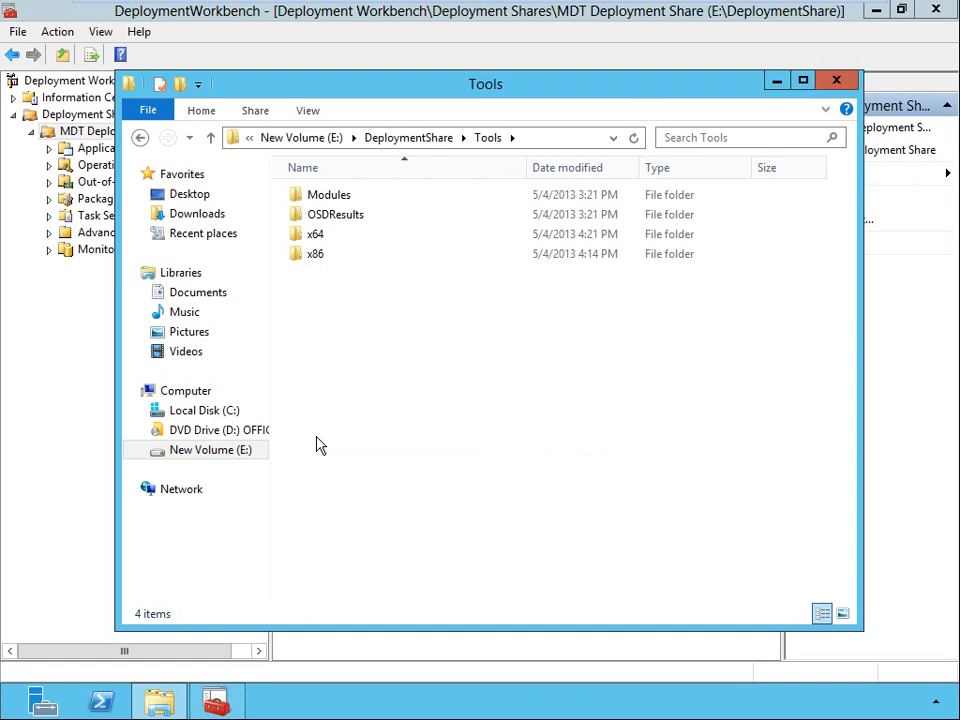
{"action": "left_click", "coordinate": [400, 142]}
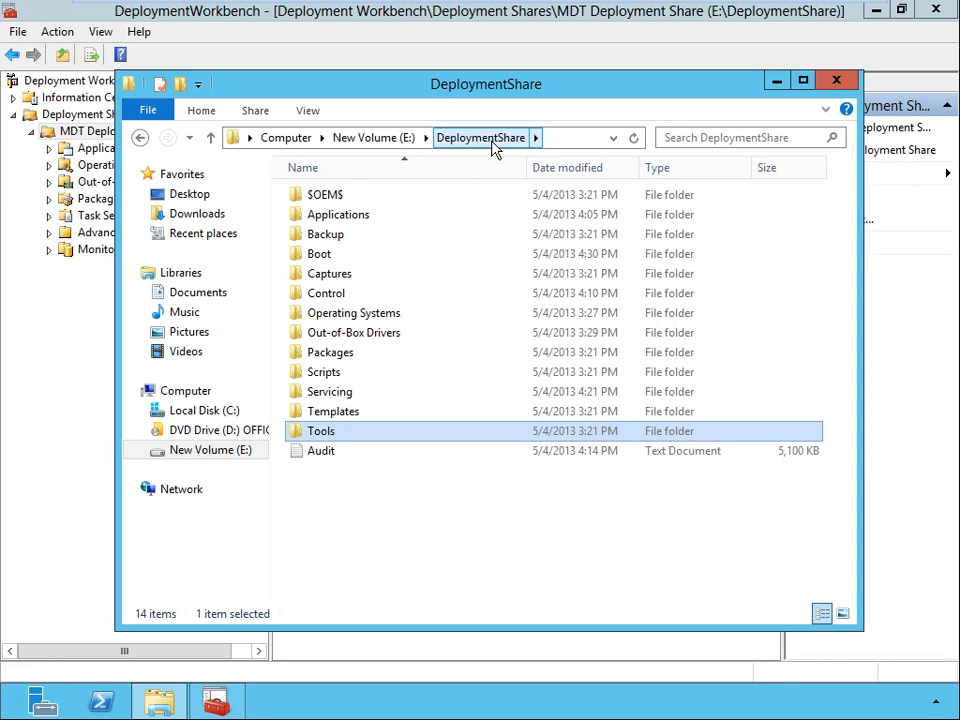
Close File Explorer and close the MDT Deployment Share in Deployment Workbench.
{"action": "left_click", "coordinate": [845, 80]}
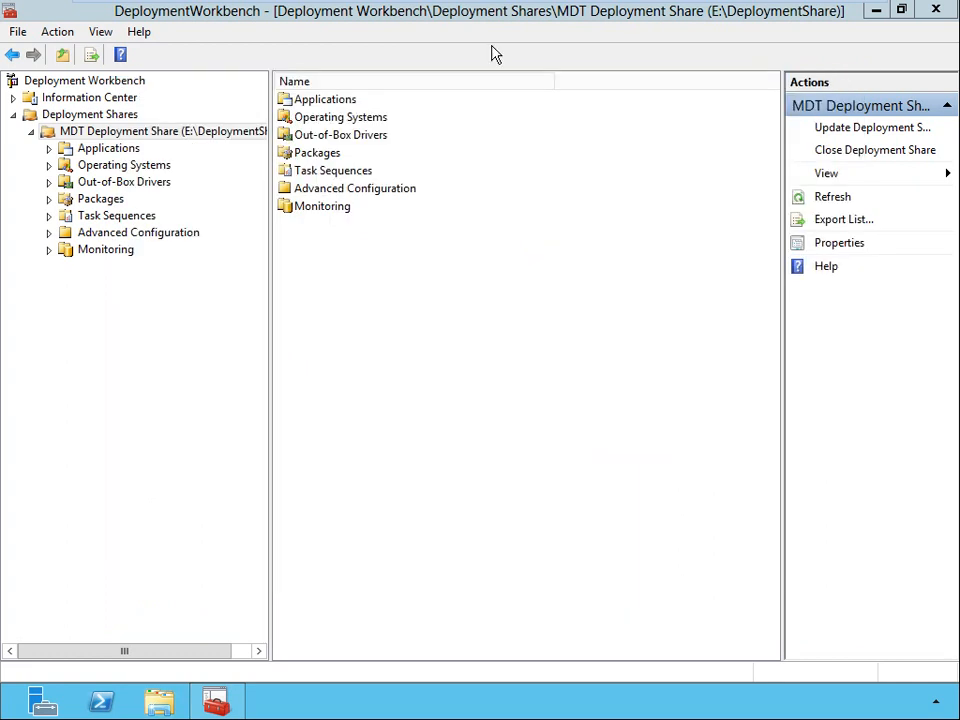
{"action": "right_click", "coordinate": [200, 134]}
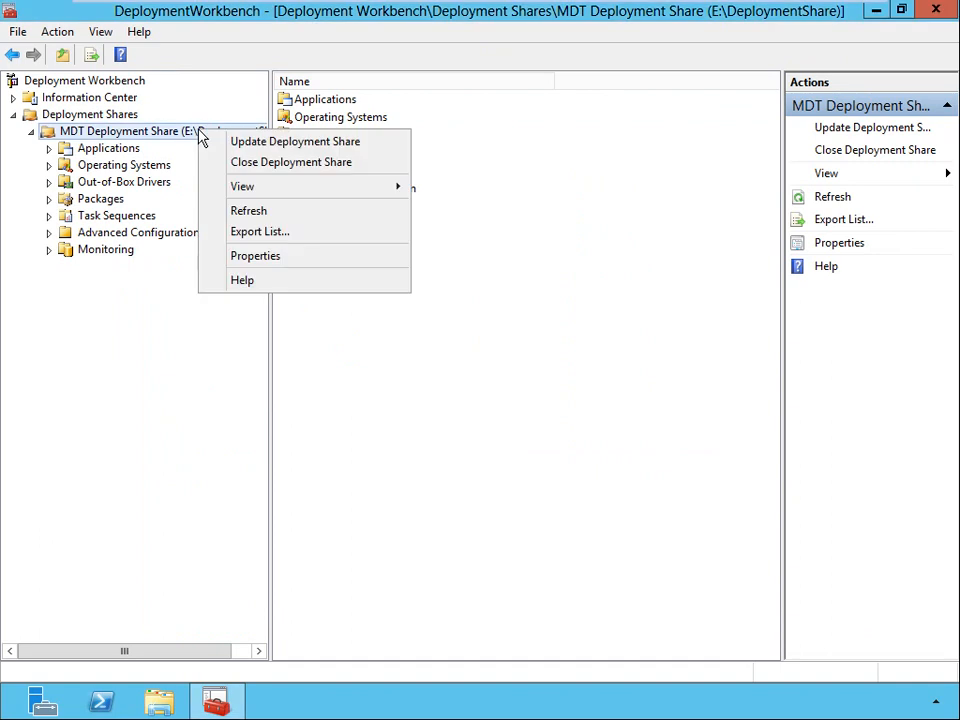
{"action": "left_click", "coordinate": [237, 163]}
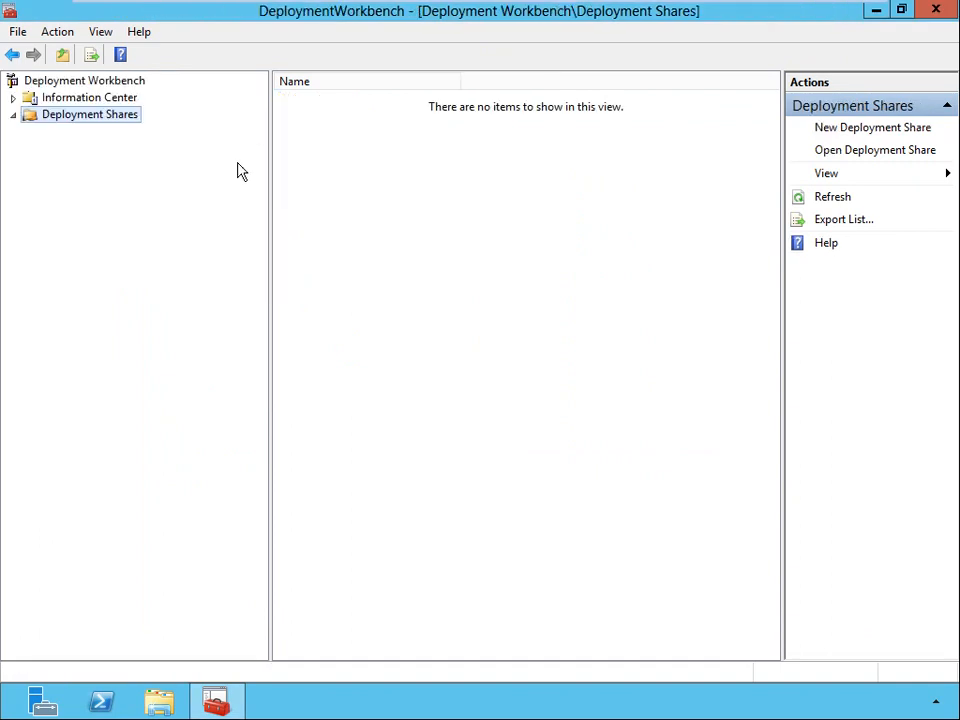
Open the existing deployment share at E:\DeploymentShare without upgrading its content, and display its items.
{"action": "right_click", "coordinate": [88, 120]}
{"action": "left_click", "coordinate": [146, 150]}
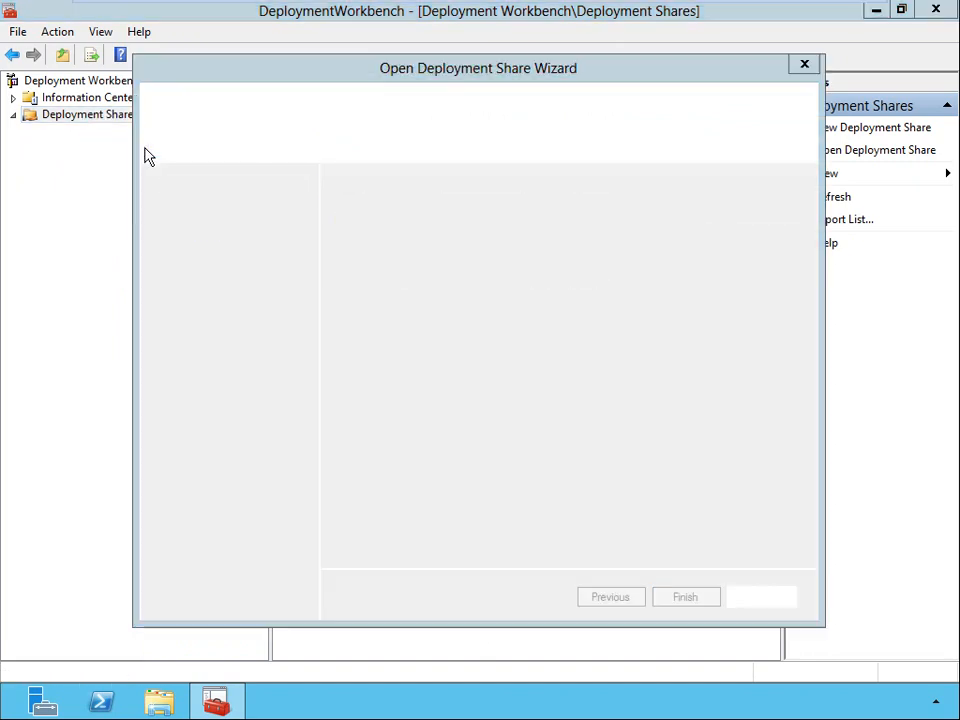
{"action": "left_click", "coordinate": [763, 237]}
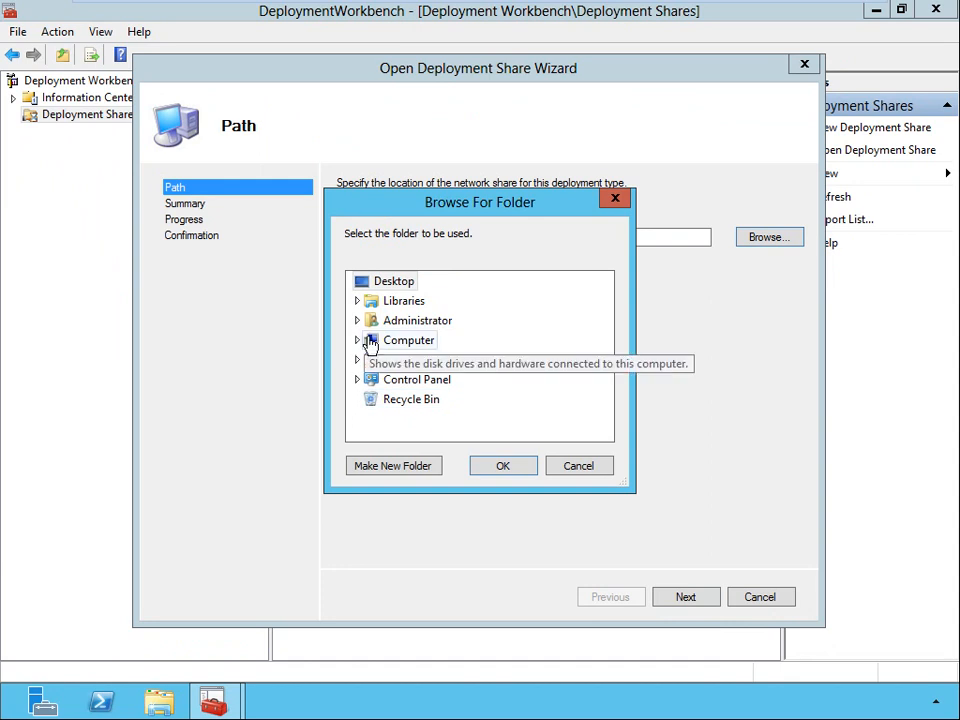
{"action": "left_click", "coordinate": [359, 340]}
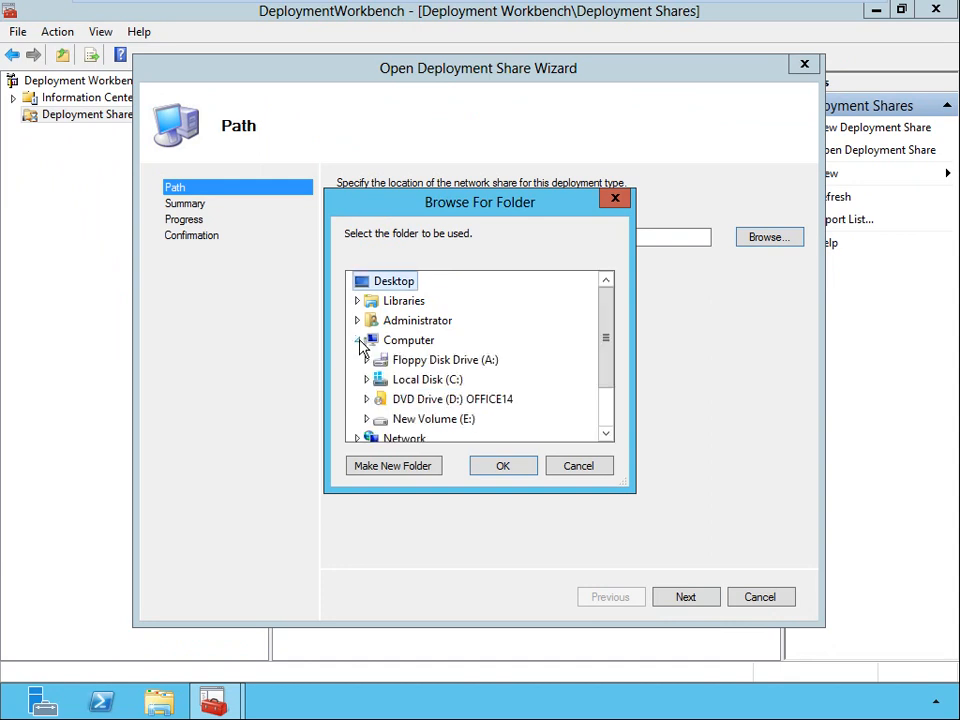
{"action": "left_click", "coordinate": [369, 423]}
{"action": "double_click", "coordinate": [424, 402]}
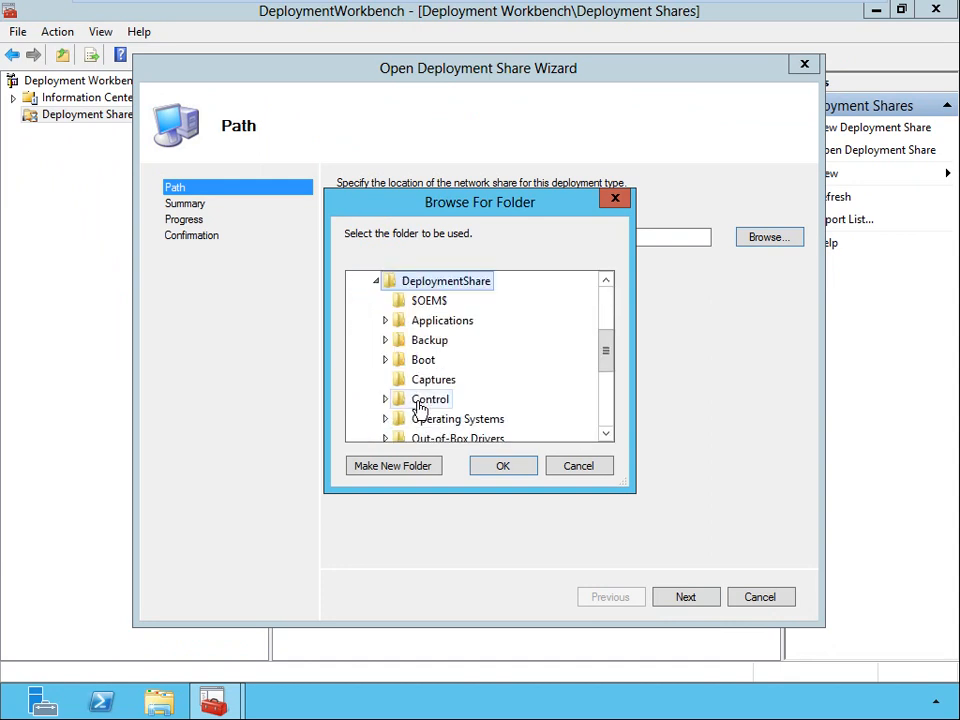
{"action": "left_click", "coordinate": [503, 467]}
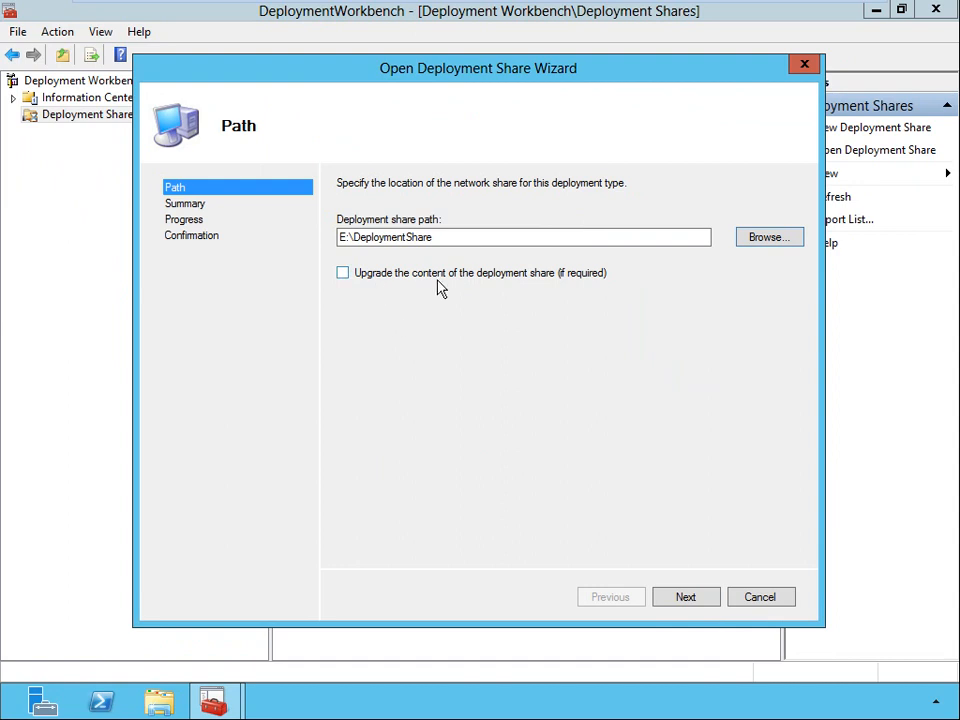
{"action": "left_click", "coordinate": [682, 603]}
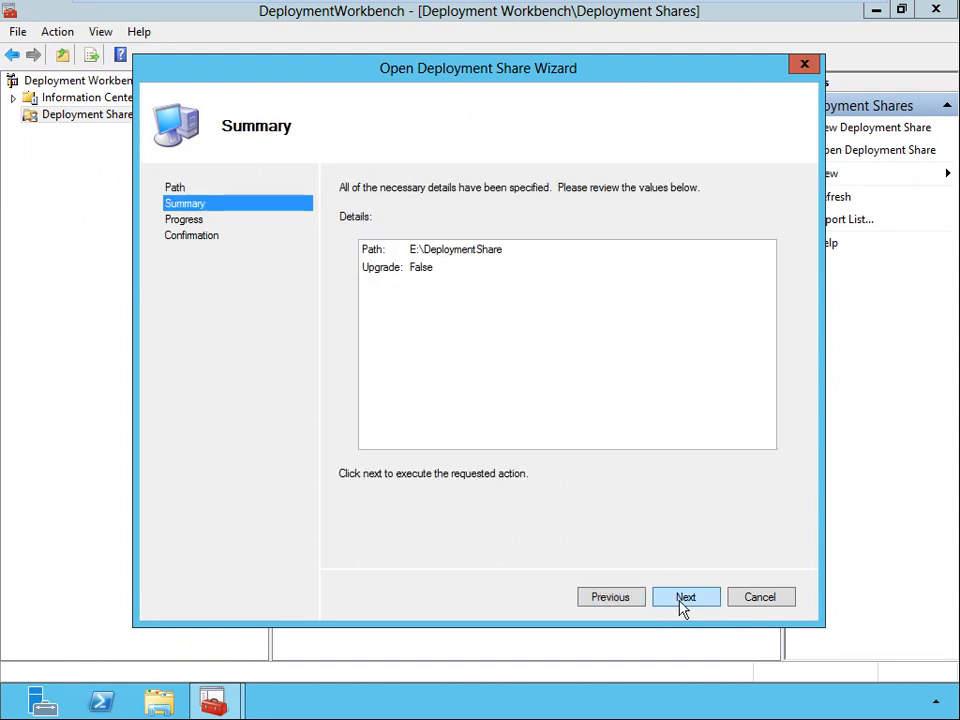
{"action": "left_click", "coordinate": [683, 603]}
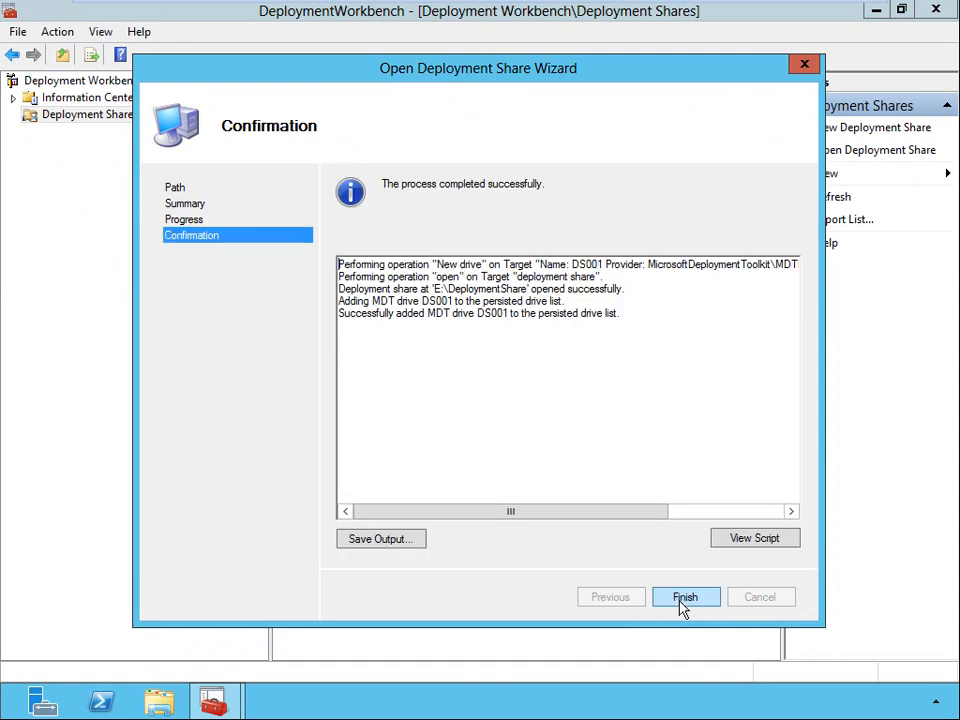
{"action": "left_click", "coordinate": [681, 604]}
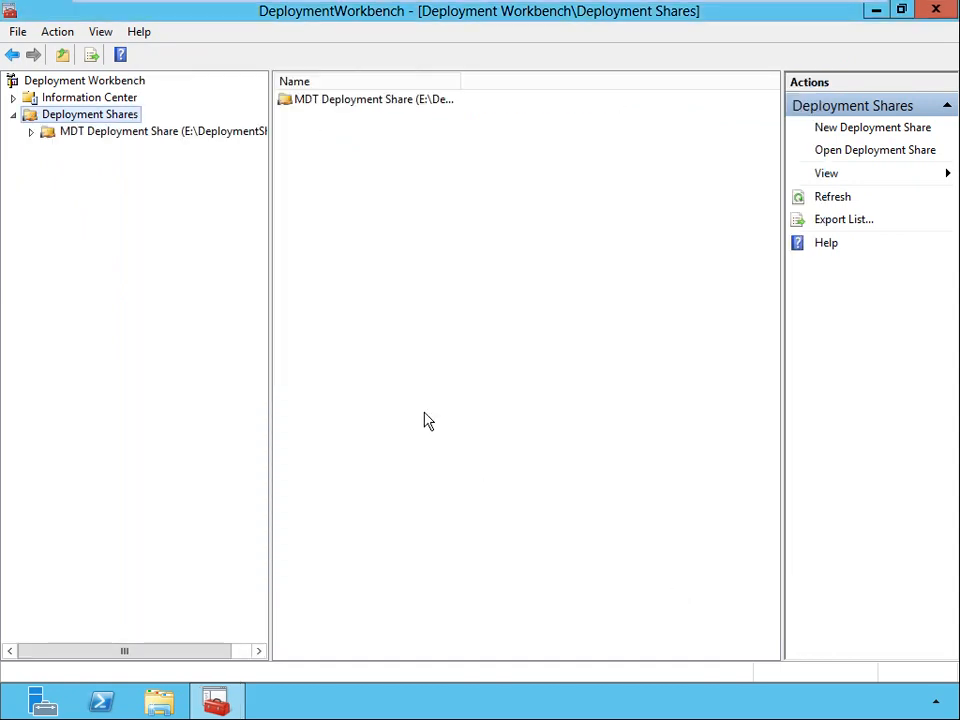
{"action": "left_click", "coordinate": [176, 136]}
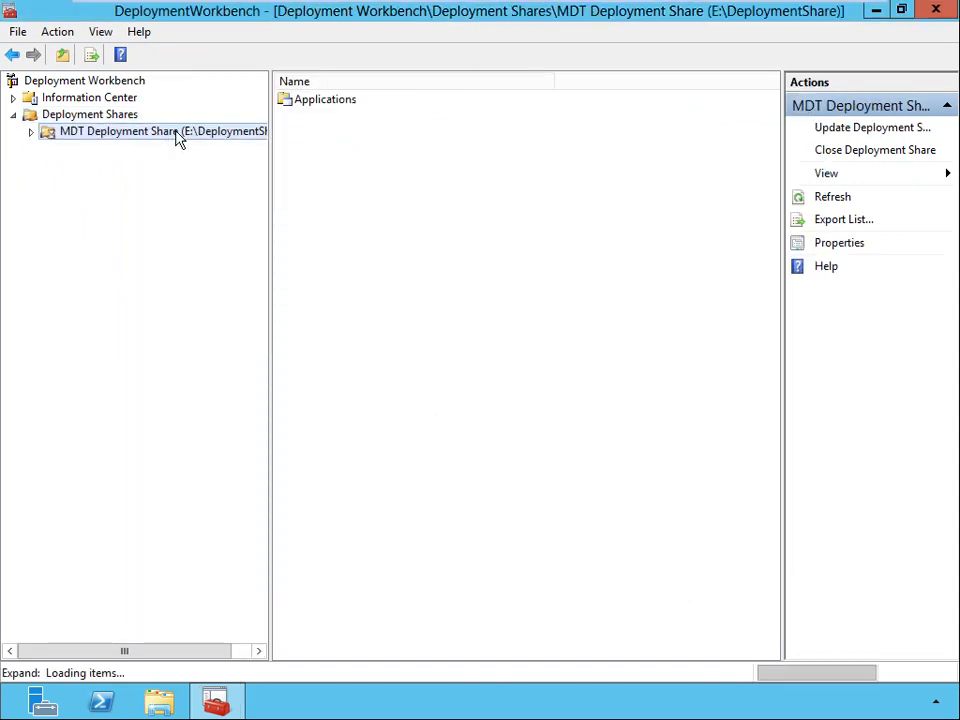
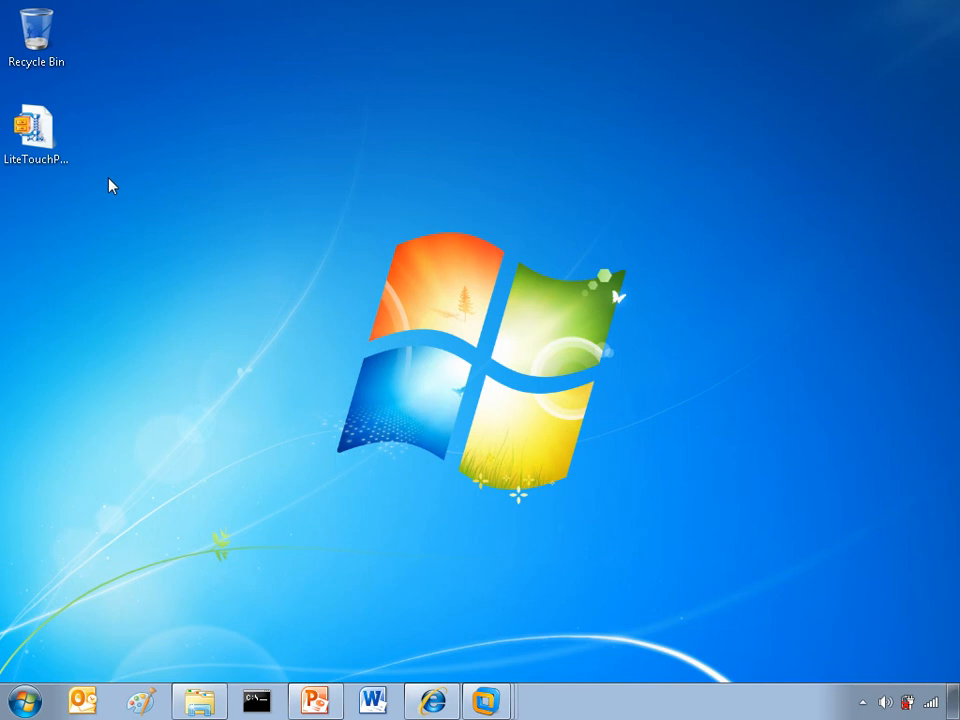
Switch to VMware Workstation, review the MDT Client virtual machine's CD/DVD image and network adapter settings, and power it on.
{"action": "left_click", "coordinate": [22, 148]}
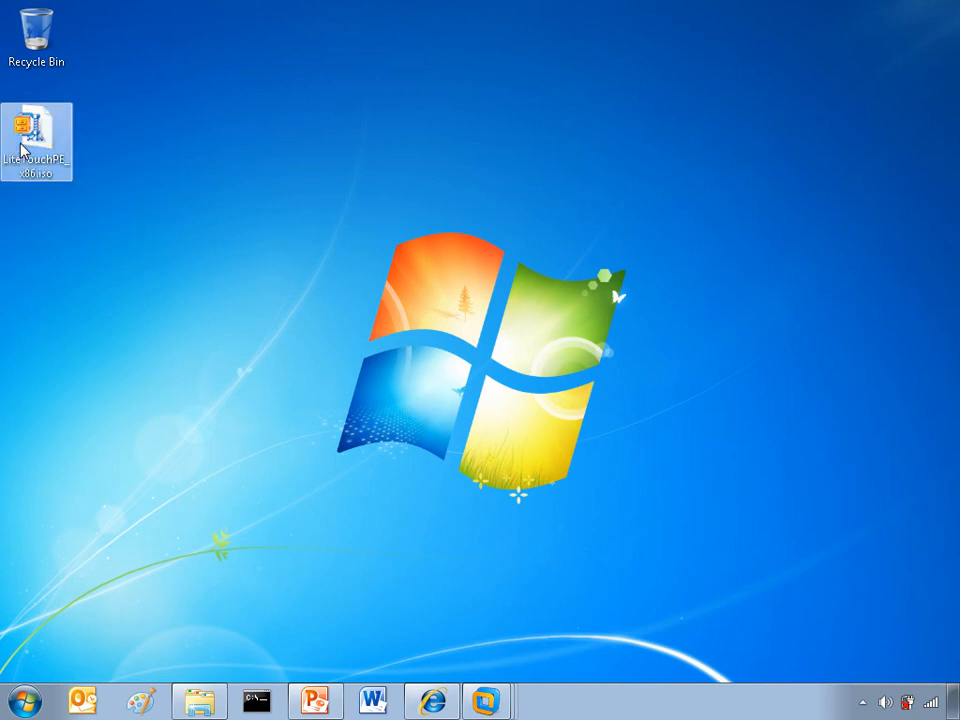
{"action": "left_click", "coordinate": [487, 701]}
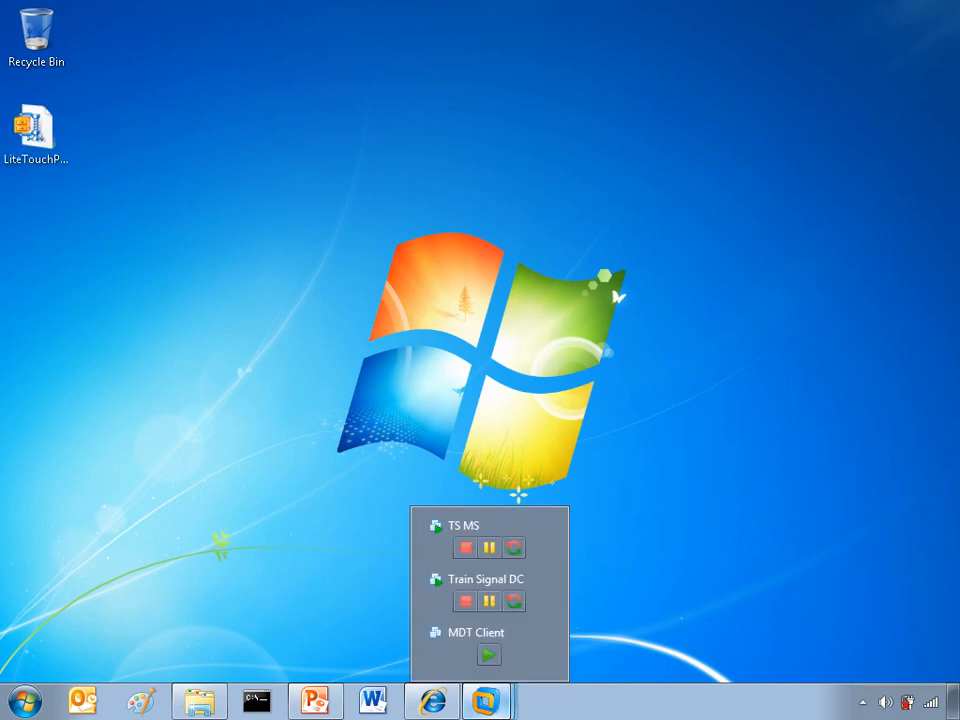
{"action": "left_click", "coordinate": [515, 652]}
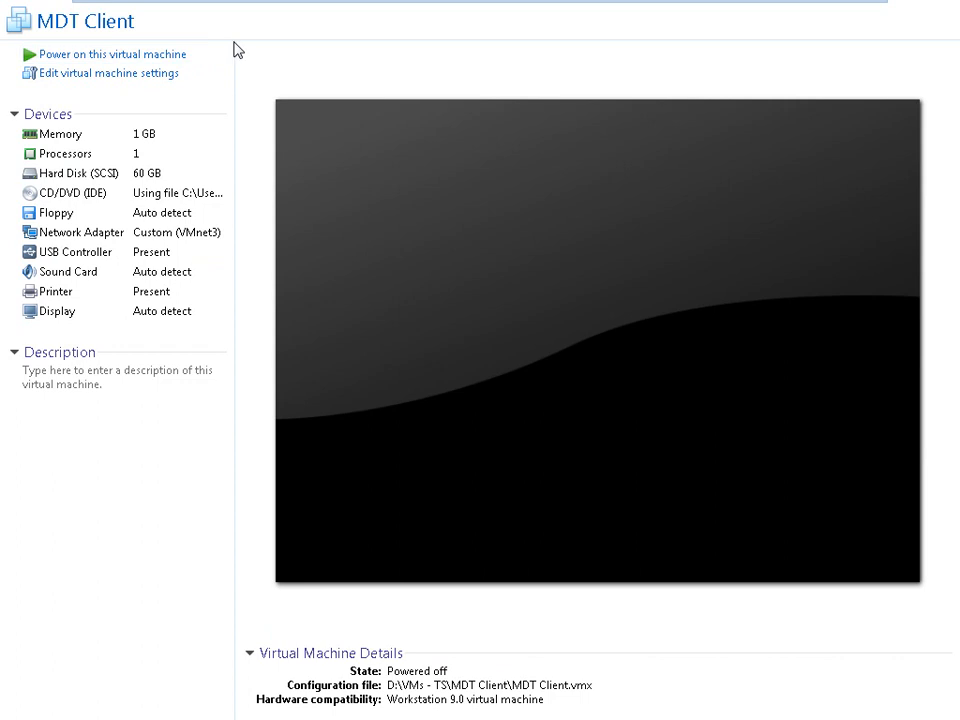
{"action": "double_click", "coordinate": [138, 196]}
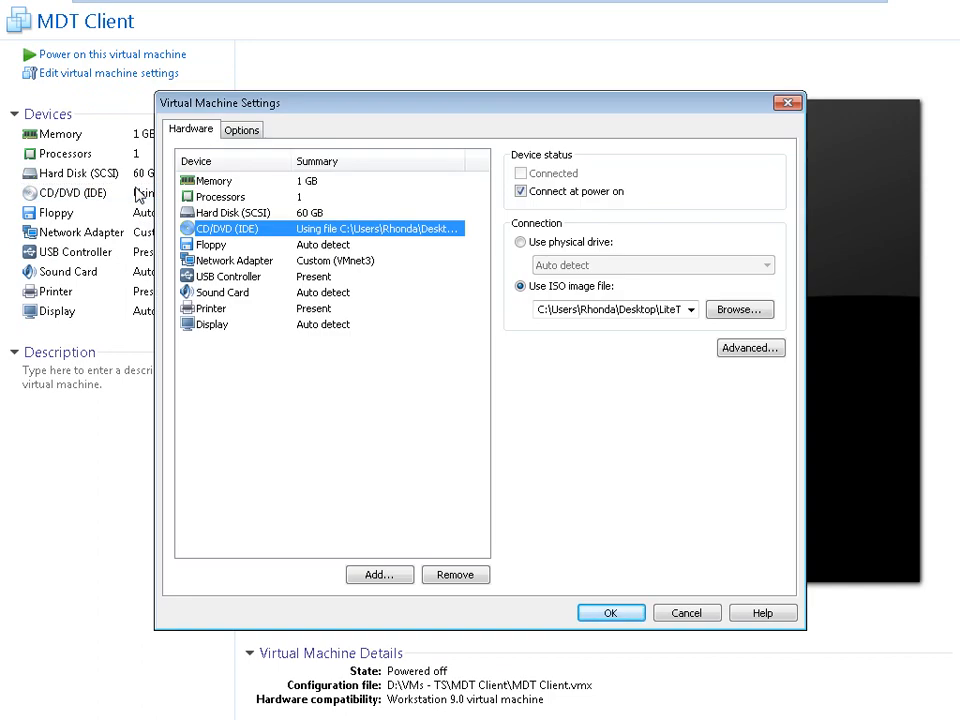
{"action": "left_click", "coordinate": [665, 311]}
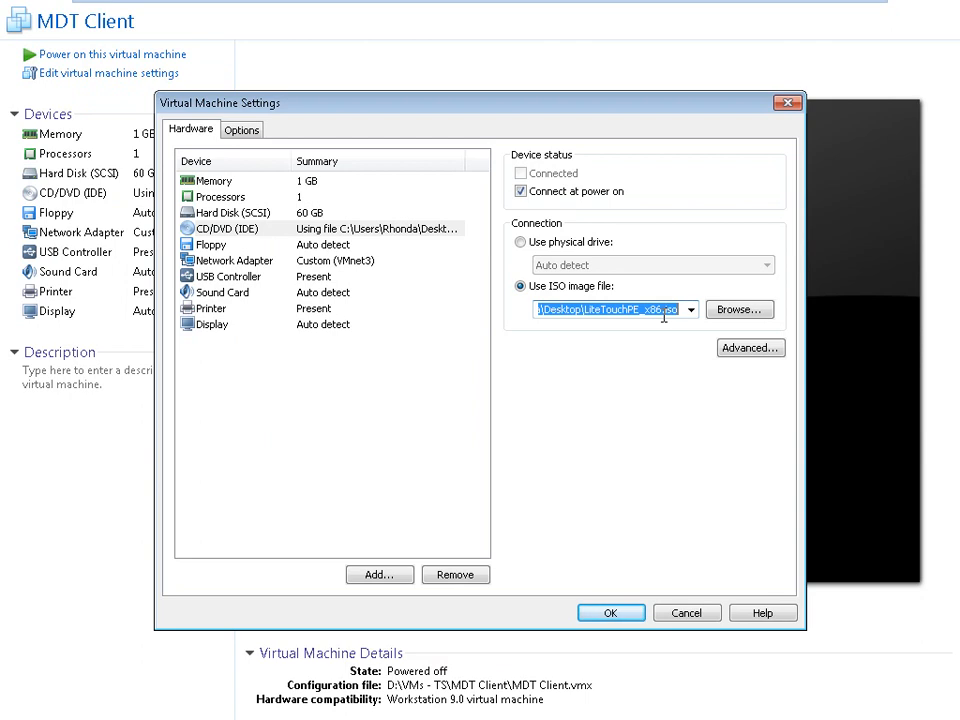
{"action": "left_click", "coordinate": [368, 265]}
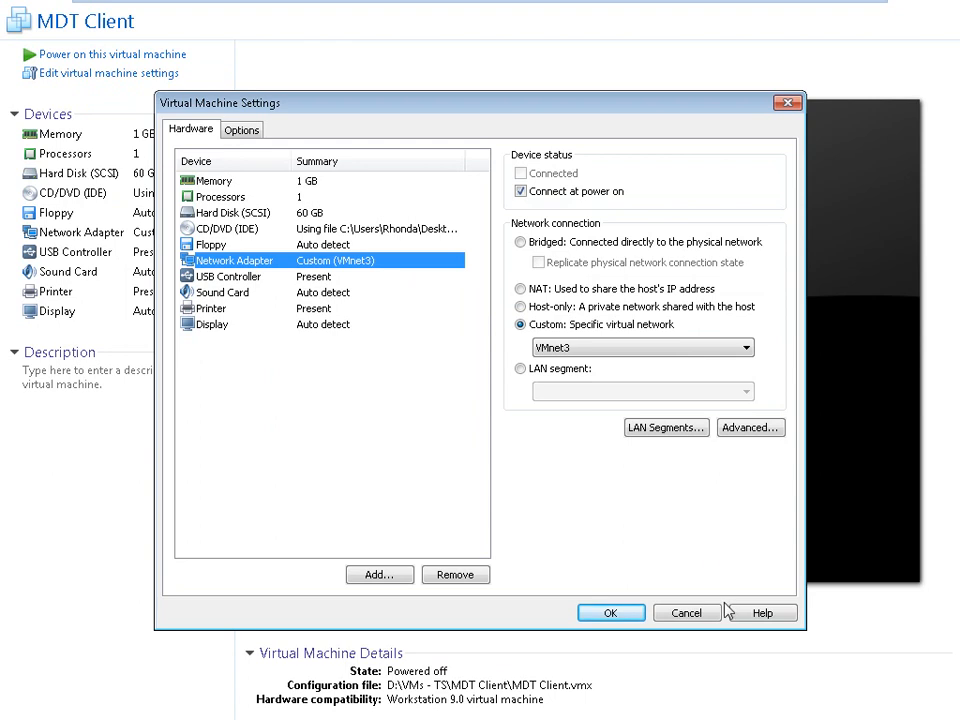
{"action": "left_click", "coordinate": [681, 614]}
{"action": "left_click", "coordinate": [134, 63]}
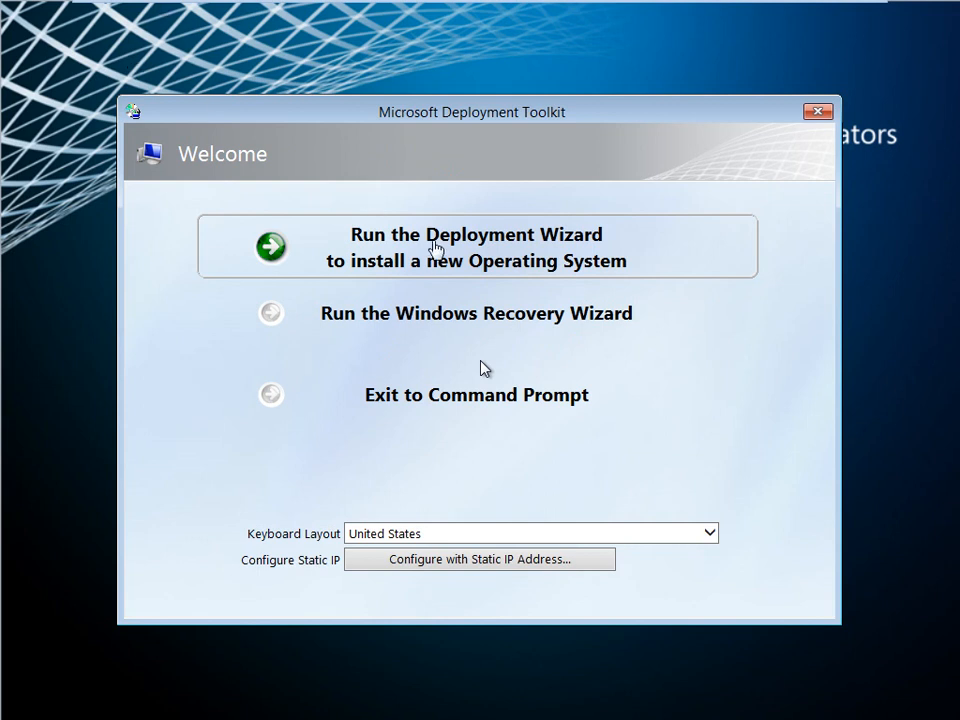
{"action": "left_click", "coordinate": [433, 247]}
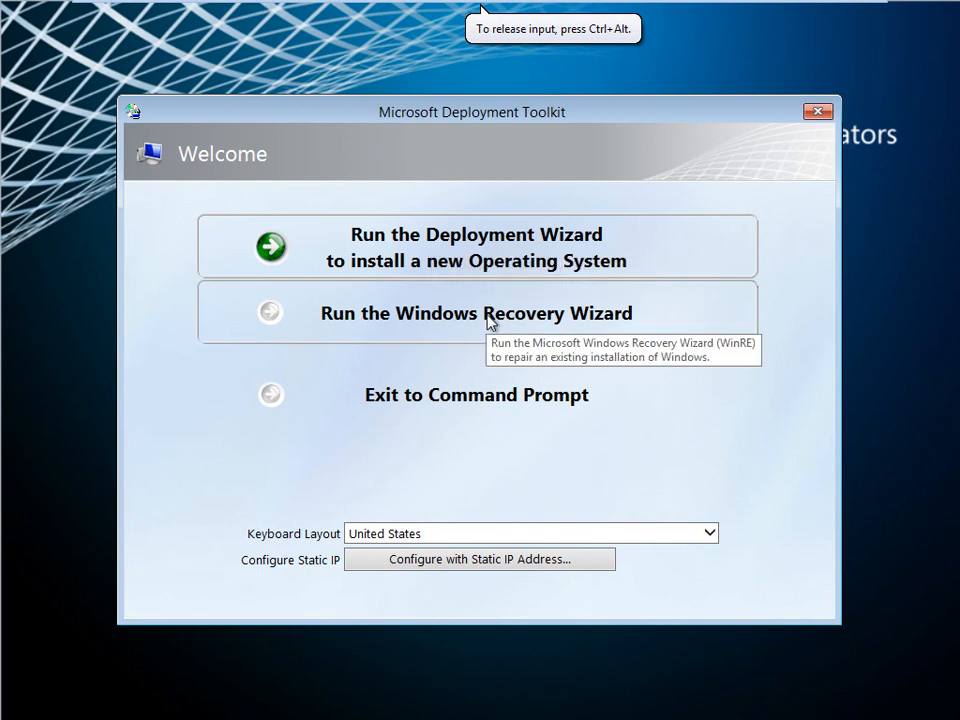
Check the client's IP configuration with ipconfig at the command prompt, and review the static IP network settings, leaving DHCP enabled.
{"action": "left_click", "coordinate": [458, 401]}
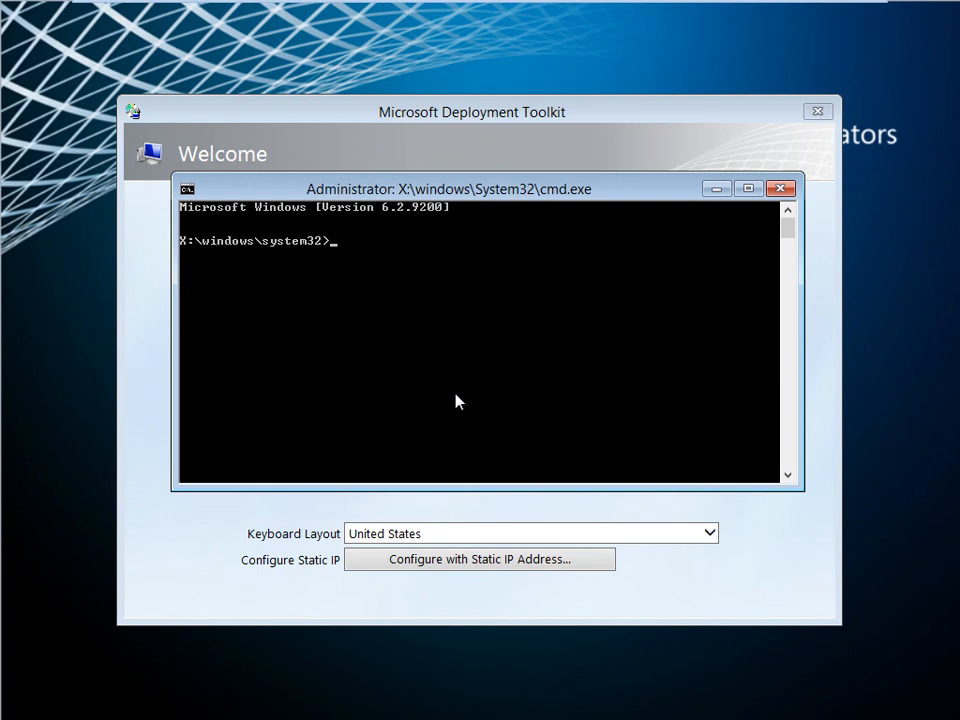
{"action": "type", "text": "ipconfig"}
{"action": "key", "text": "Return"}
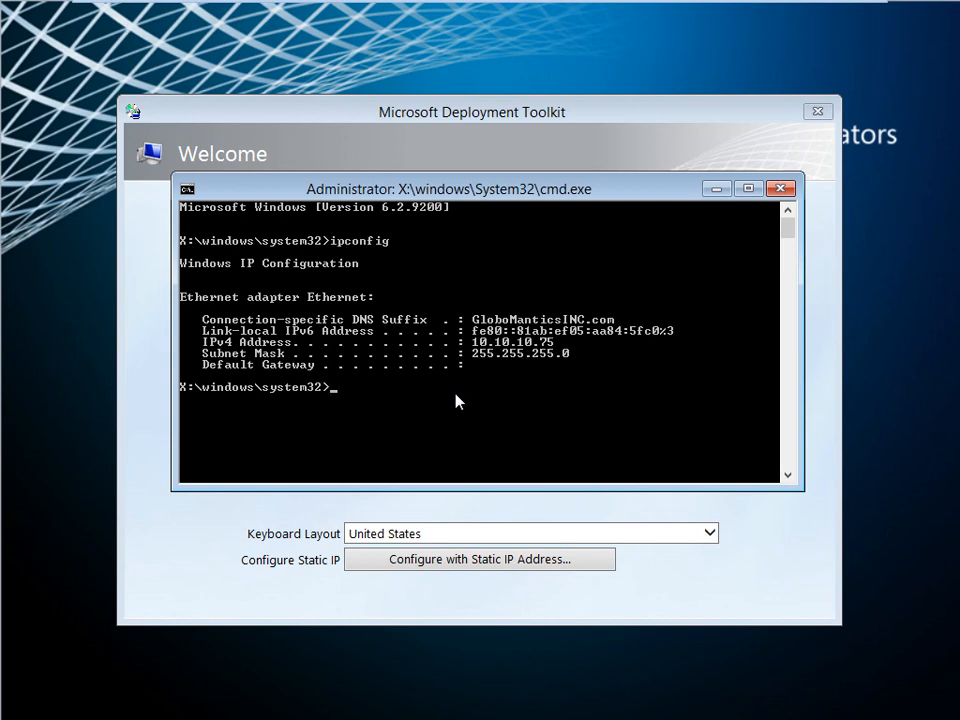
{"action": "left_click", "coordinate": [780, 188]}
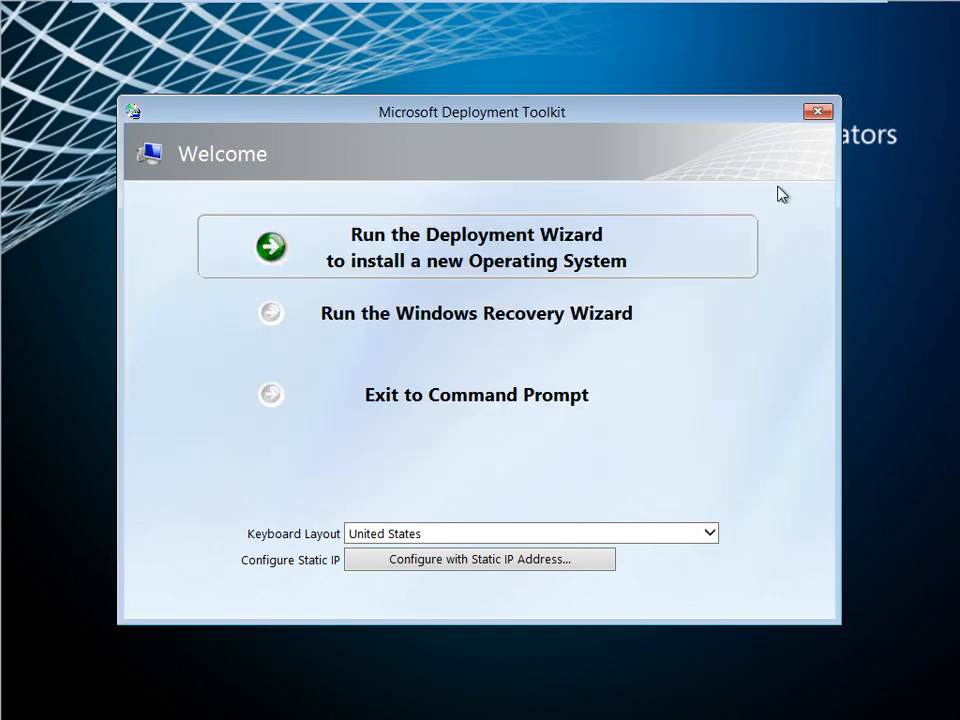
{"action": "left_click", "coordinate": [563, 562]}
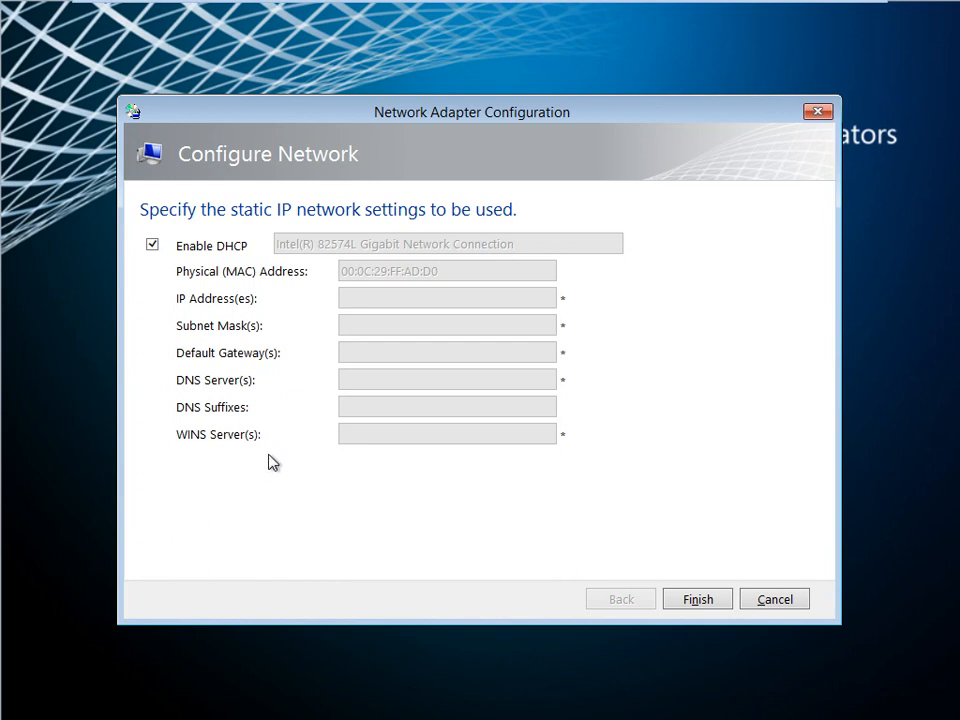
{"action": "left_click", "coordinate": [711, 603]}
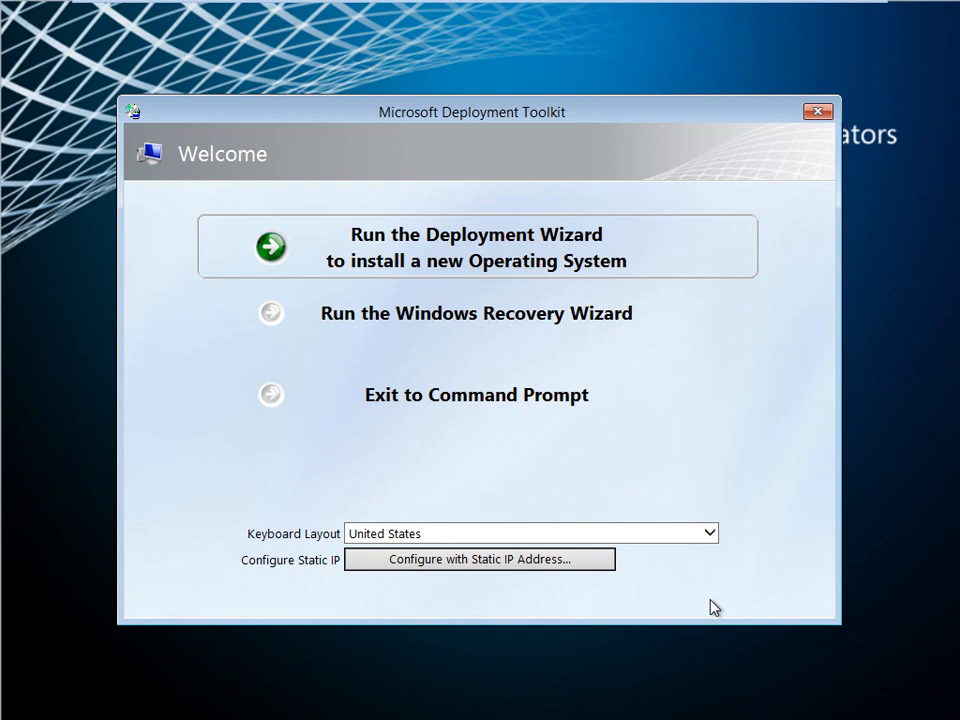
Start the Deployment Wizard and supply the Administrator user name, the account password and the domain GlobomanticsINC.com for network shares.
{"action": "left_click", "coordinate": [502, 269]}
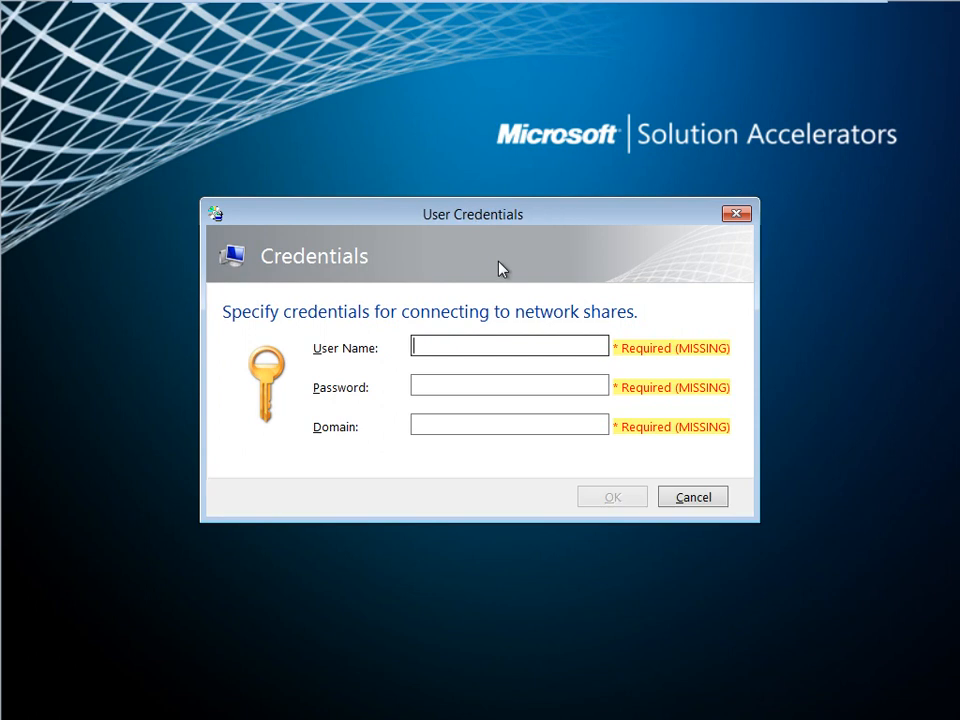
{"action": "type", "text": "Administrator"}
{"action": "key", "text": "Tab"}
{"action": "type", "text": "••••••••"}
{"action": "key", "text": "Tab"}
{"action": "type", "text": "GlobomanticsINC"}
{"action": "left_click", "coordinate": [615, 498]}
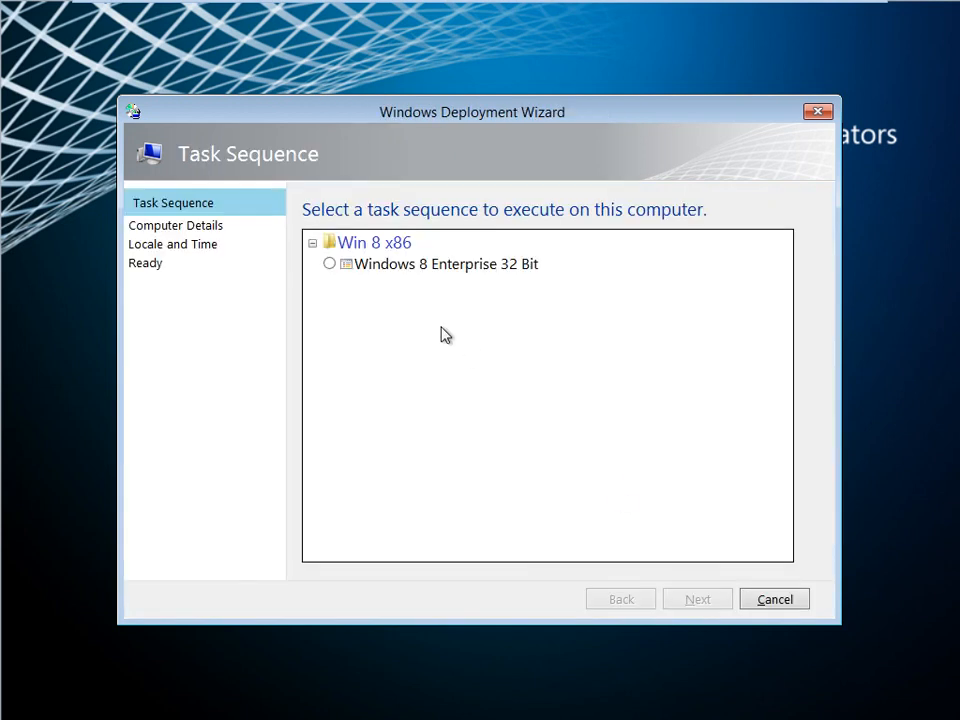
Select the Windows 8 Enterprise 32 Bit task sequence to execute on this computer.
{"action": "left_click", "coordinate": [330, 265]}
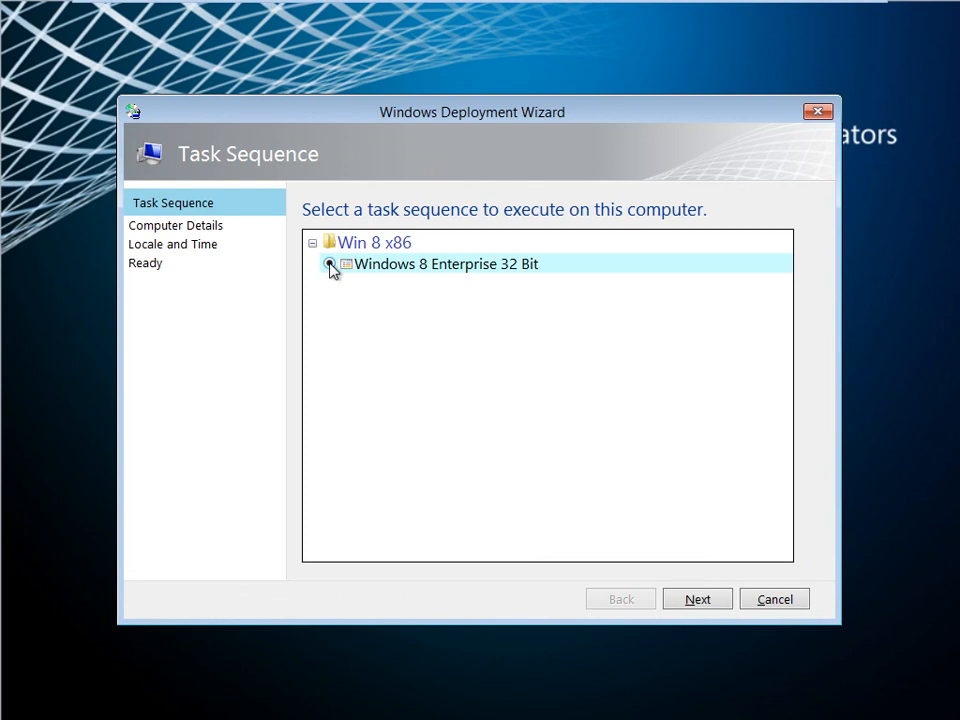
{"action": "left_click", "coordinate": [710, 604]}
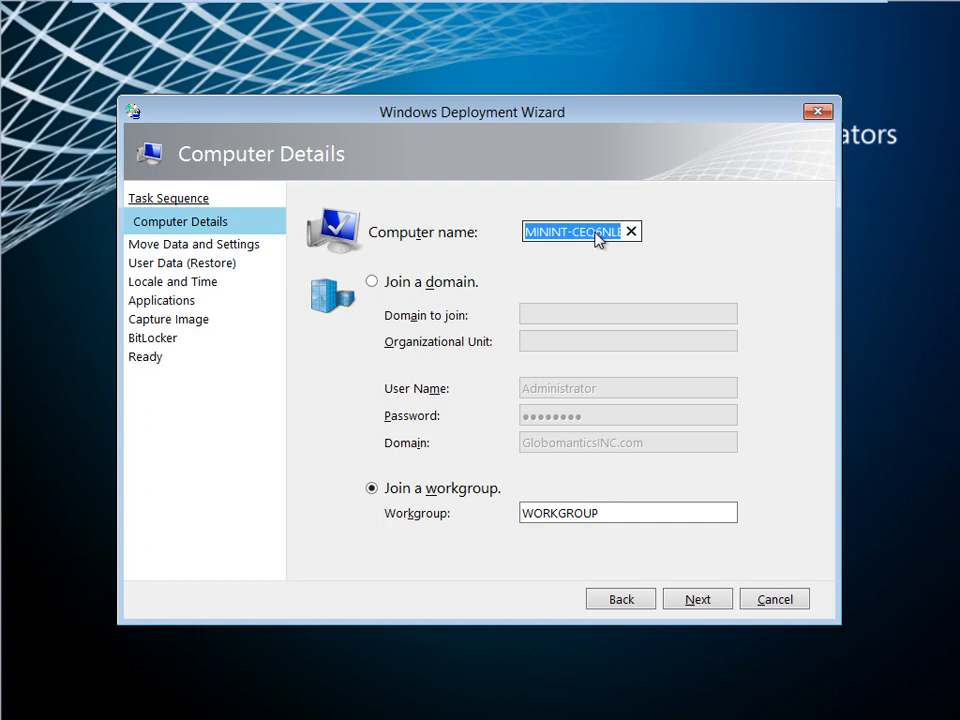
Name the computer MarketingVP in the workgroup WORKGROUP, and choose not to move user data and settings.
{"action": "type", "text": "Marketing"}
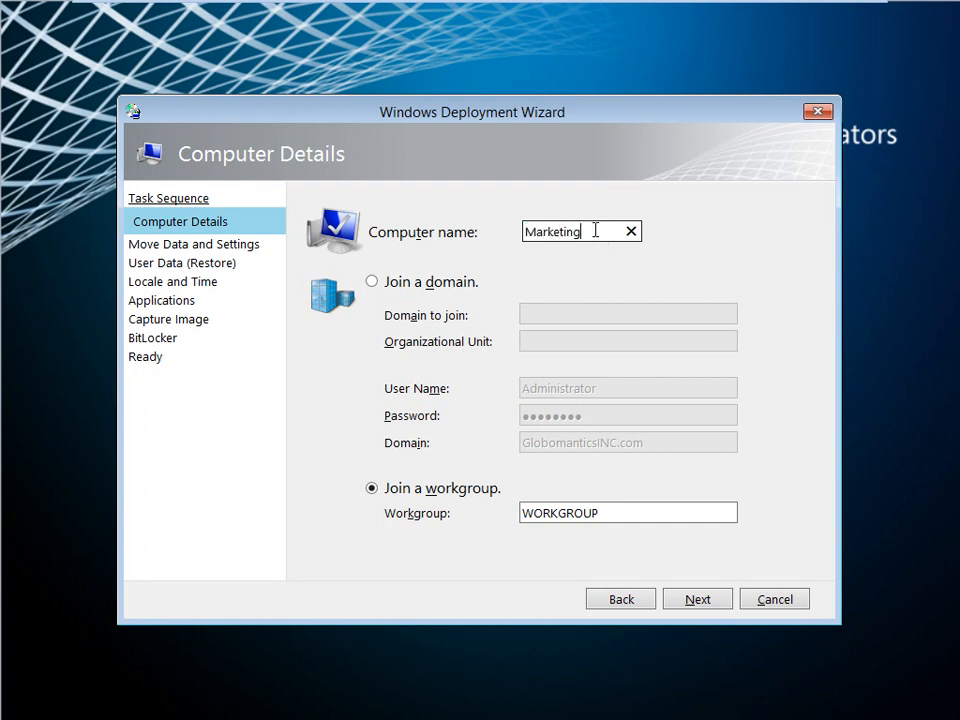
{"action": "type", "text": "VP"}
{"action": "left_click", "coordinate": [372, 284]}
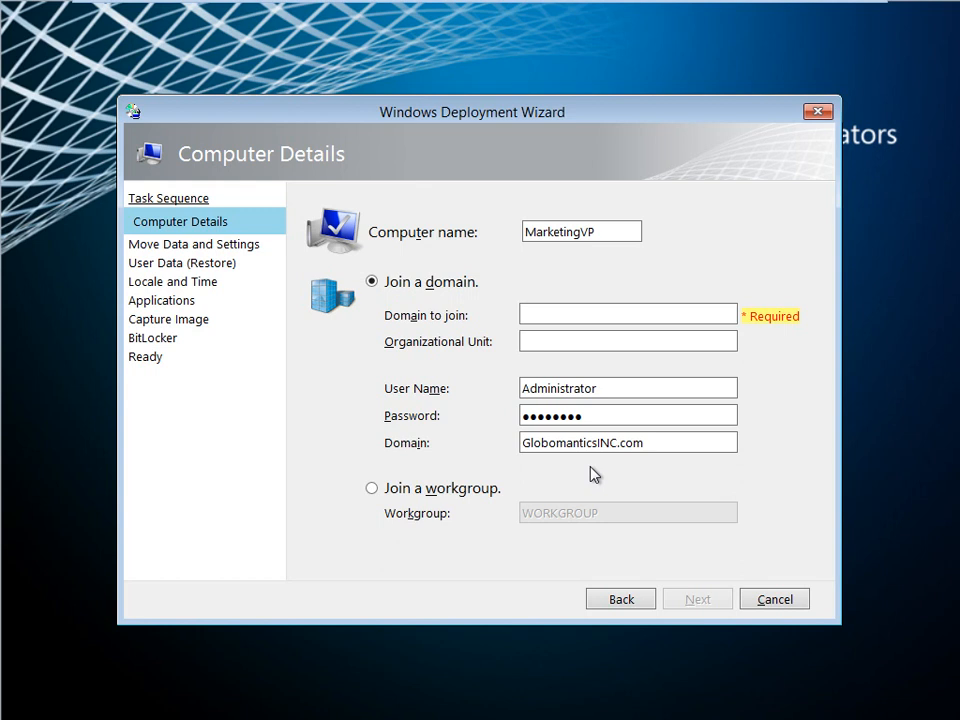
{"action": "left_click", "coordinate": [370, 489]}
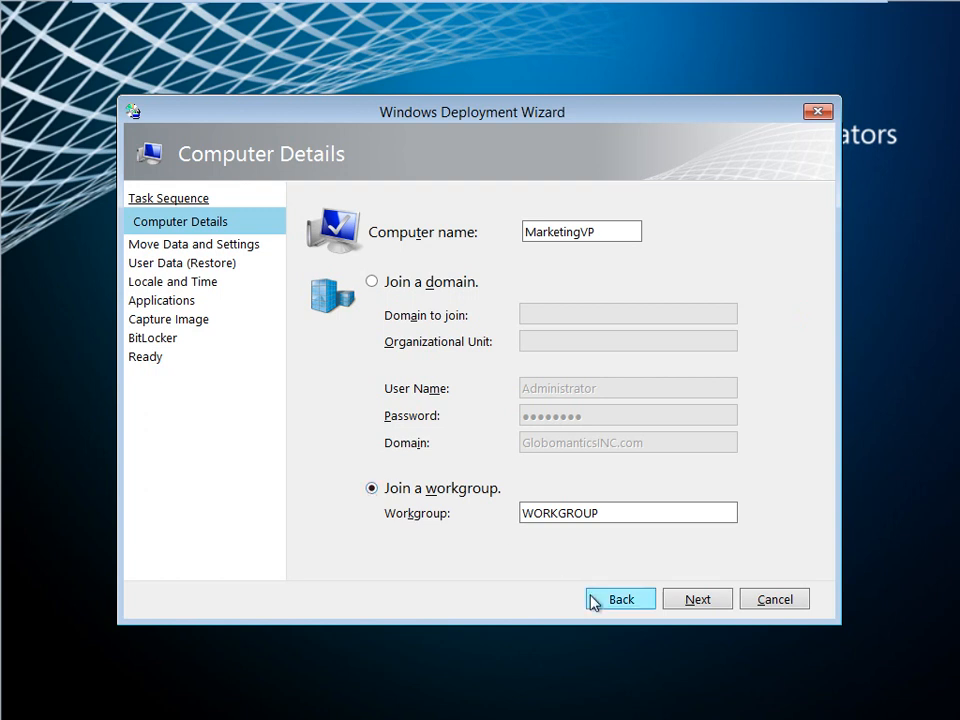
{"action": "left_click", "coordinate": [697, 601]}
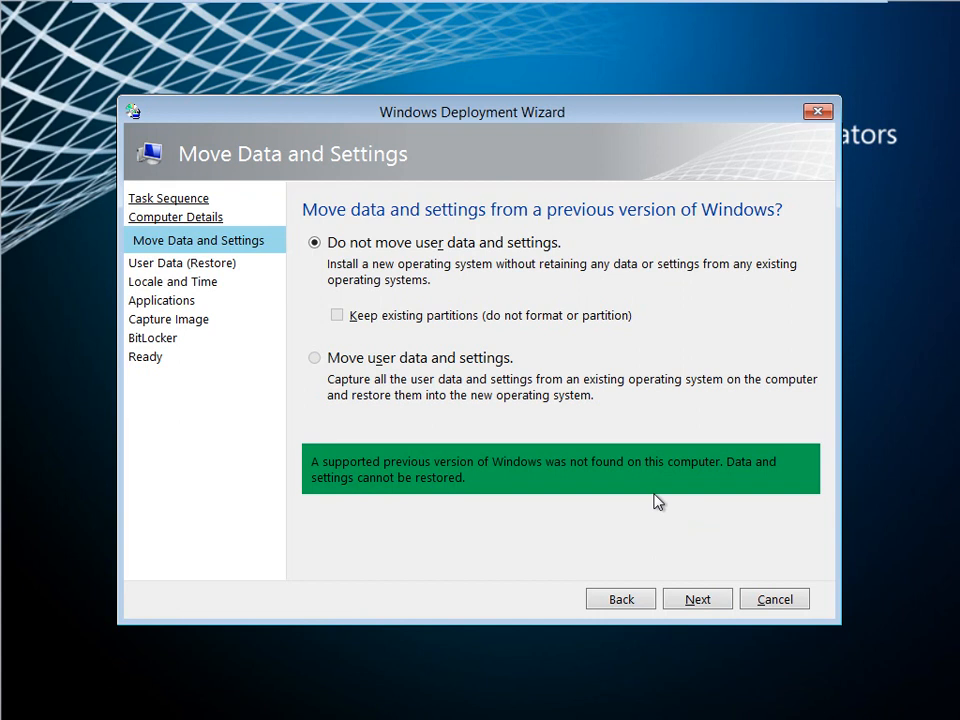
{"action": "left_click", "coordinate": [699, 600]}
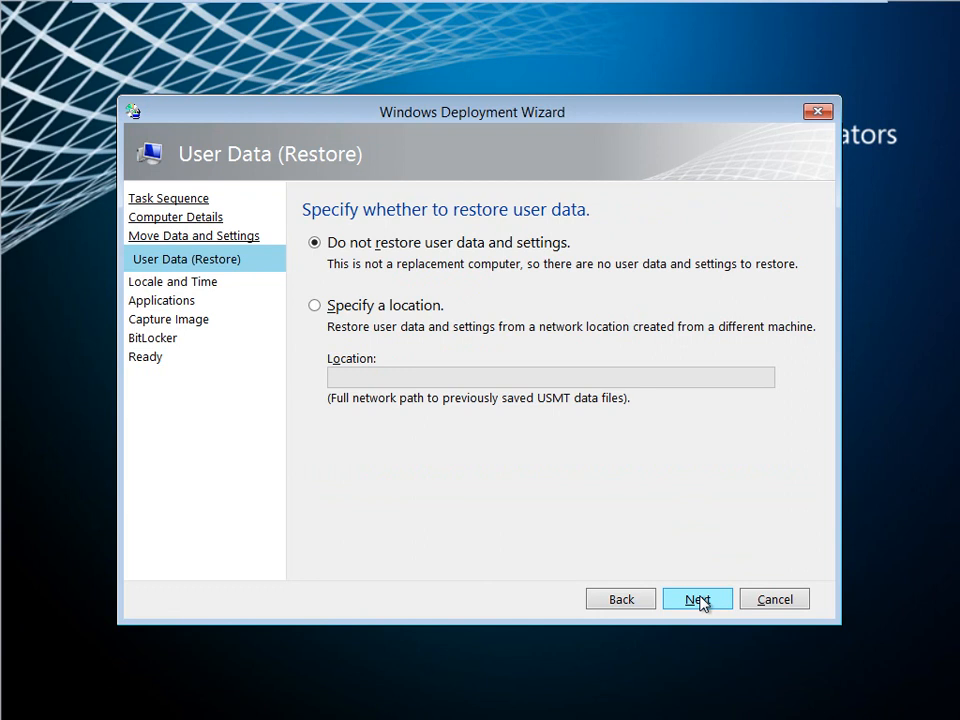
{"action": "left_click", "coordinate": [315, 306]}
{"action": "left_click", "coordinate": [362, 380]}
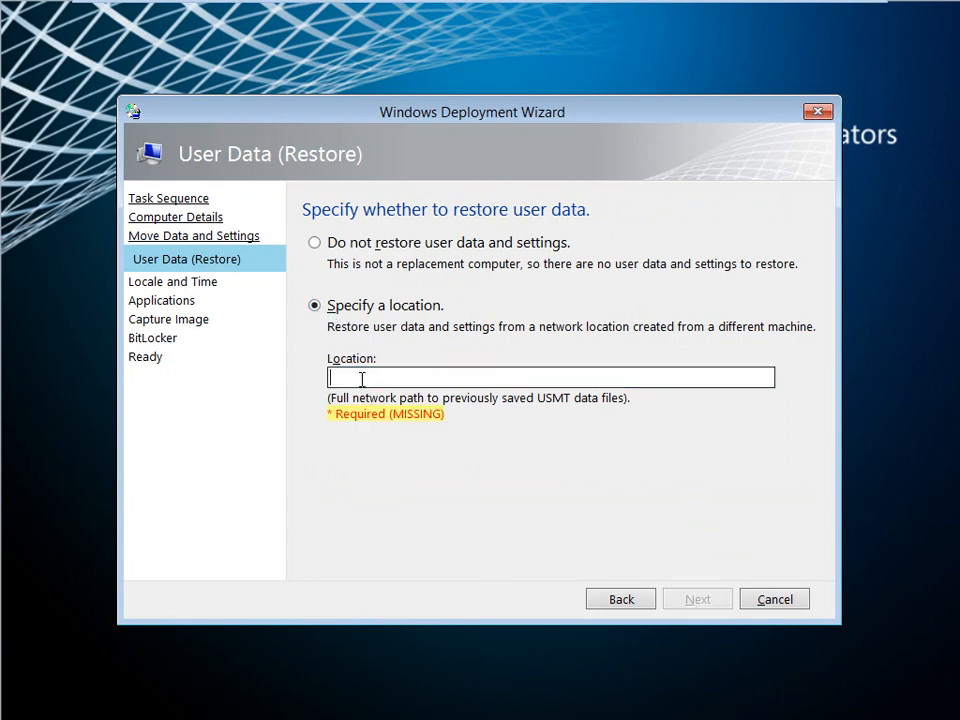
{"action": "type", "text": "\\\\"}
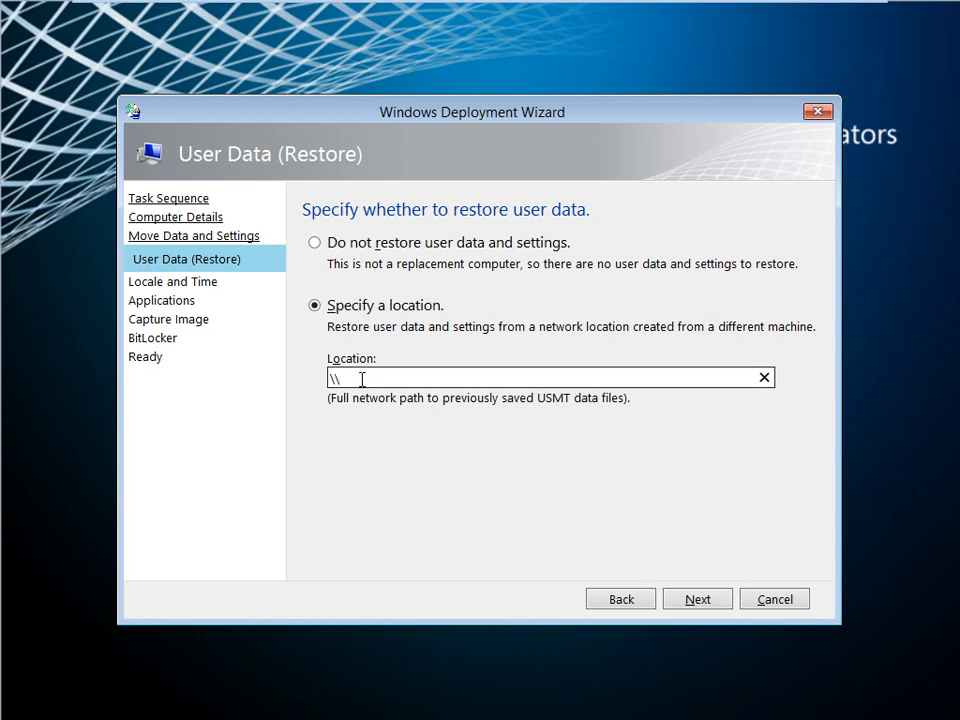
{"action": "key", "text": "BackSpace"}
{"action": "key", "text": "BackSpace"}
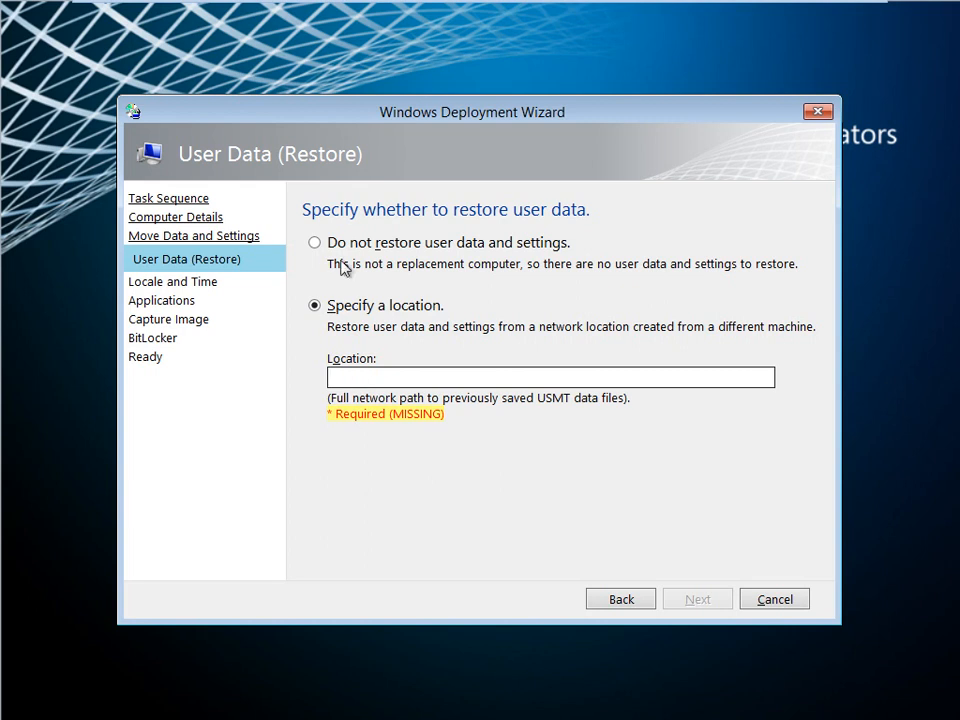
{"action": "left_click", "coordinate": [315, 243]}
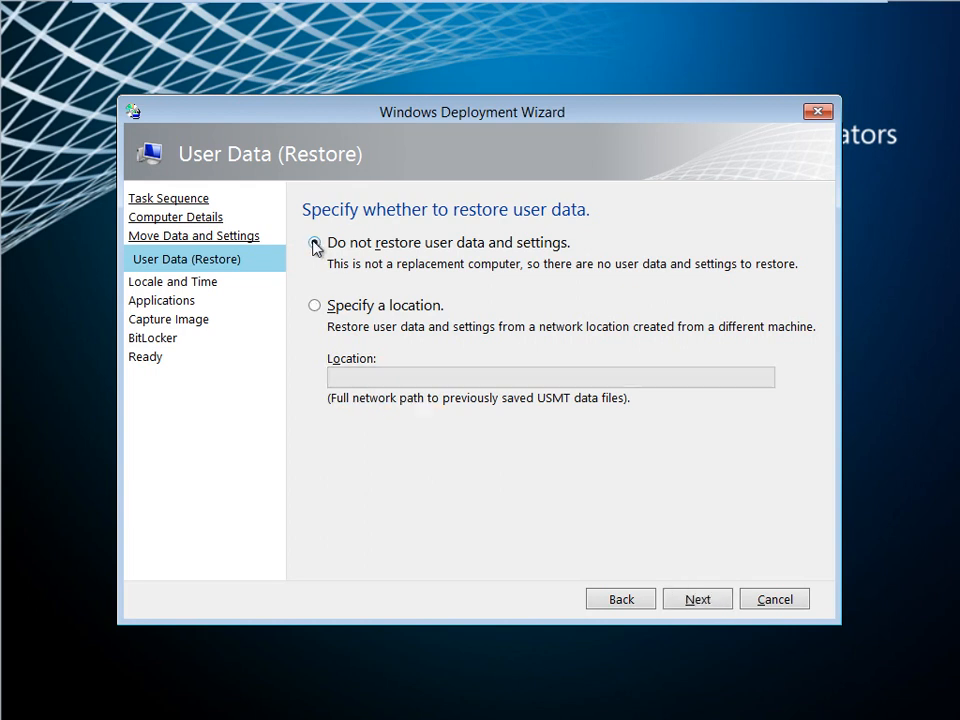
Continue without restoring user data and set the time zone to (UTC-05:00) Eastern Time (US & Canada).
{"action": "left_click", "coordinate": [699, 600]}
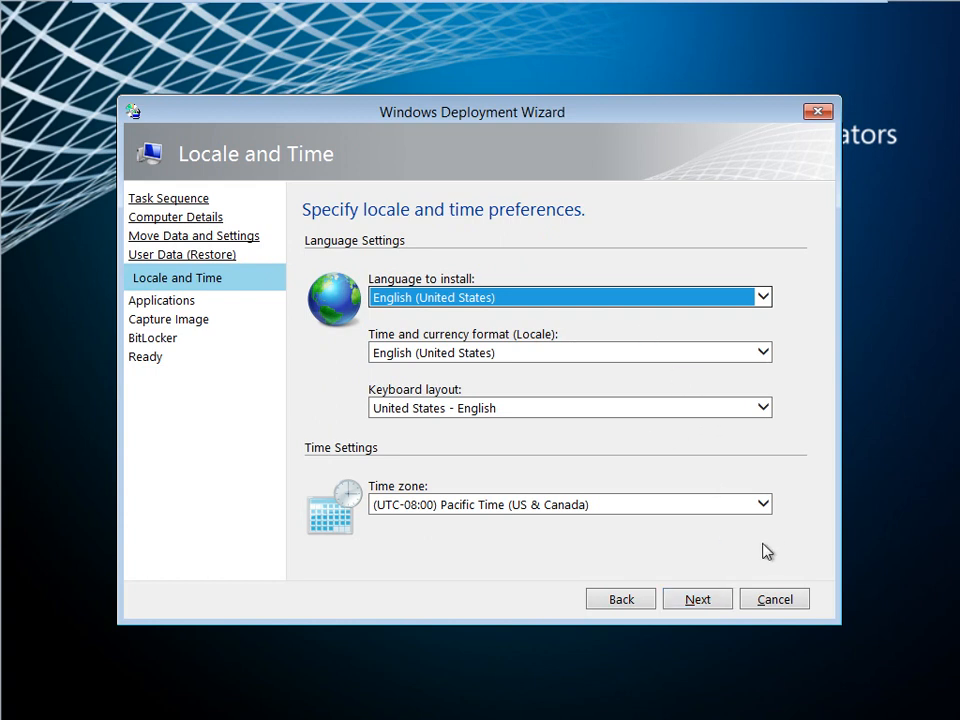
{"action": "left_click", "coordinate": [763, 505]}
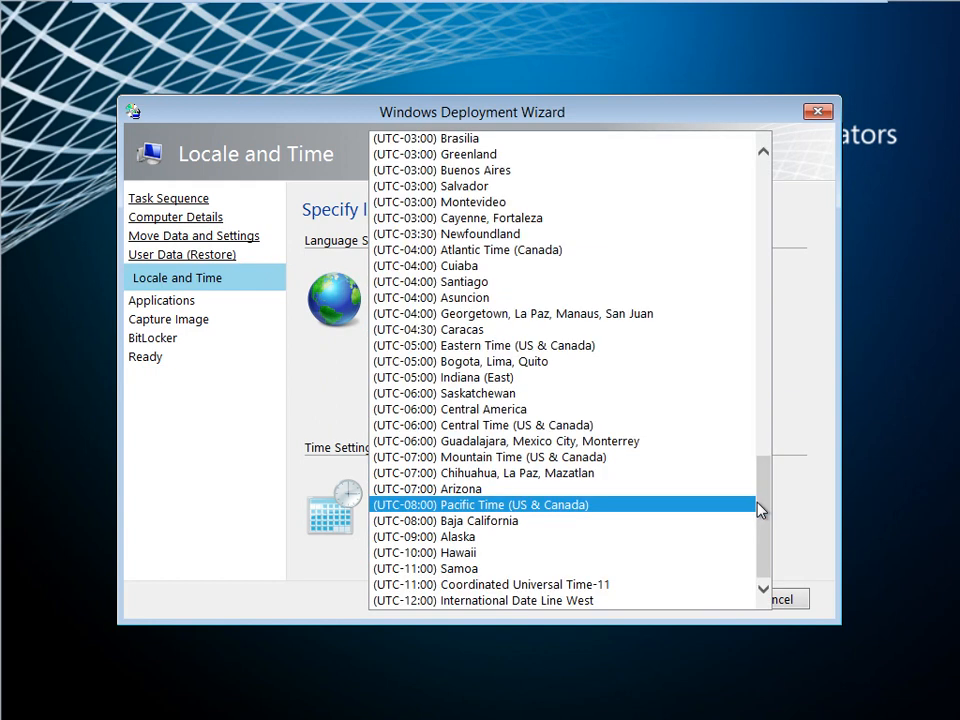
{"action": "left_click", "coordinate": [647, 347]}
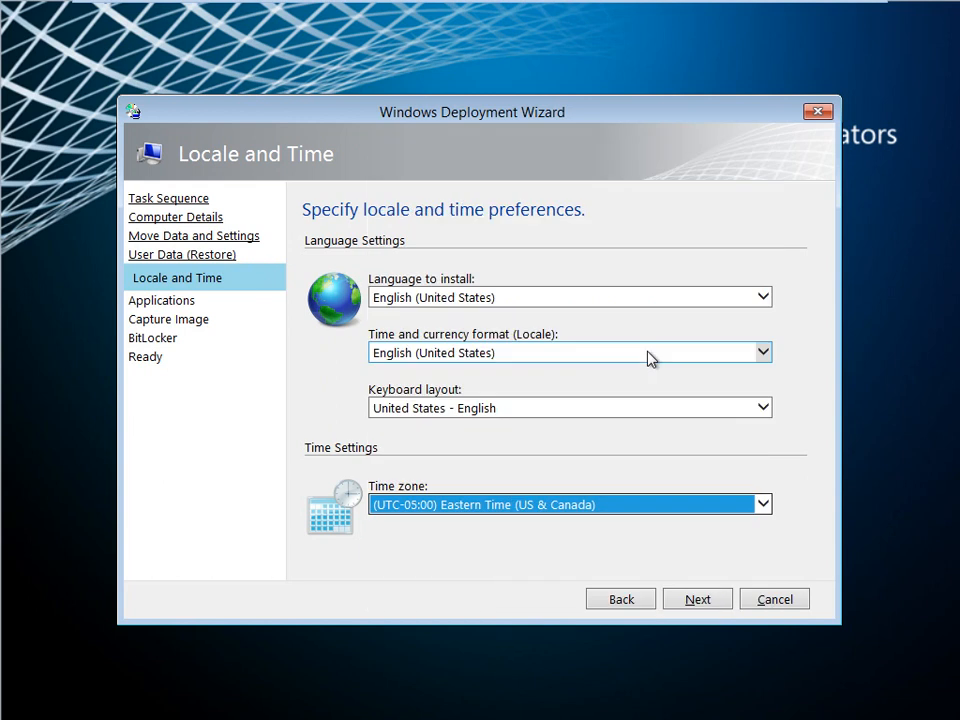
{"action": "left_click", "coordinate": [706, 600]}
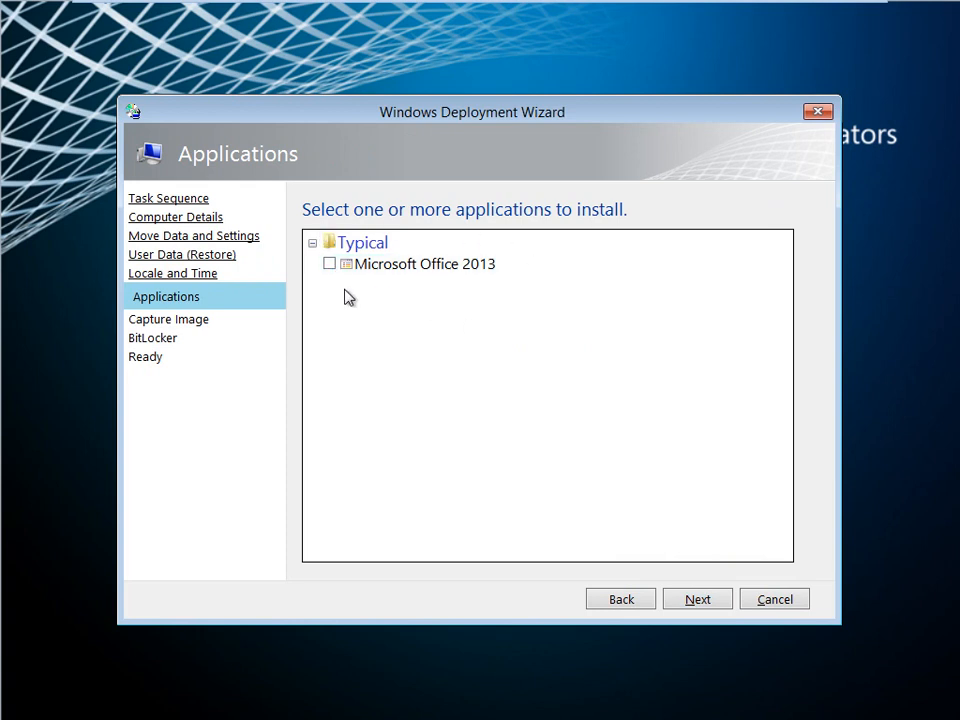
Include Microsoft Office 2013 and choose to capture the reference computer as WIN8X86.wim in \\DEPLOYSRV\DeploymentShare$\Captures.
{"action": "left_click", "coordinate": [330, 265]}
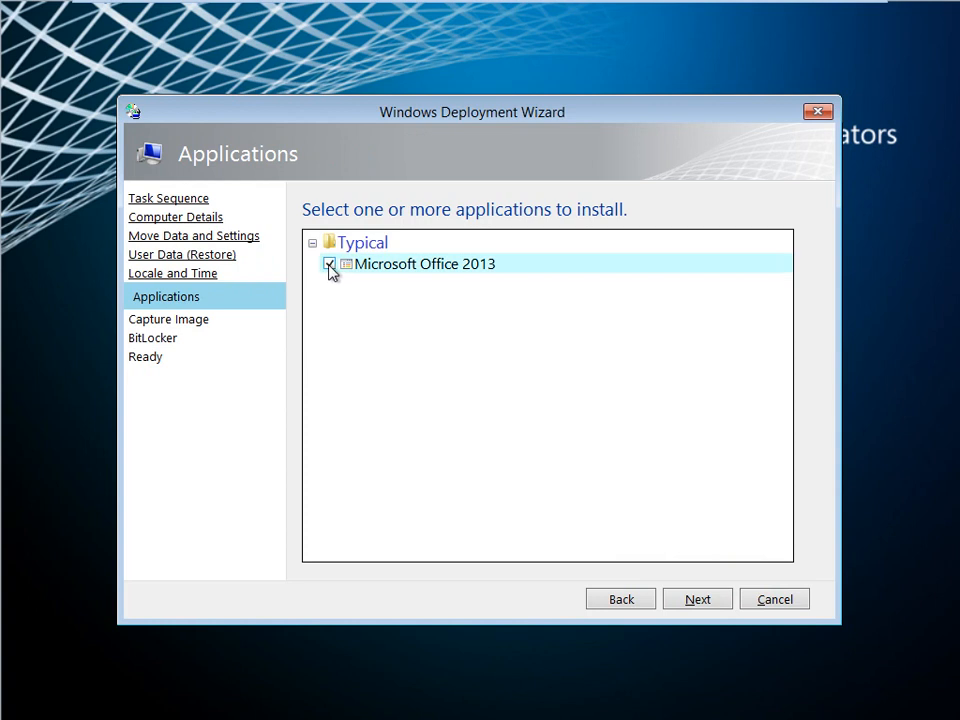
{"action": "left_click", "coordinate": [700, 603]}
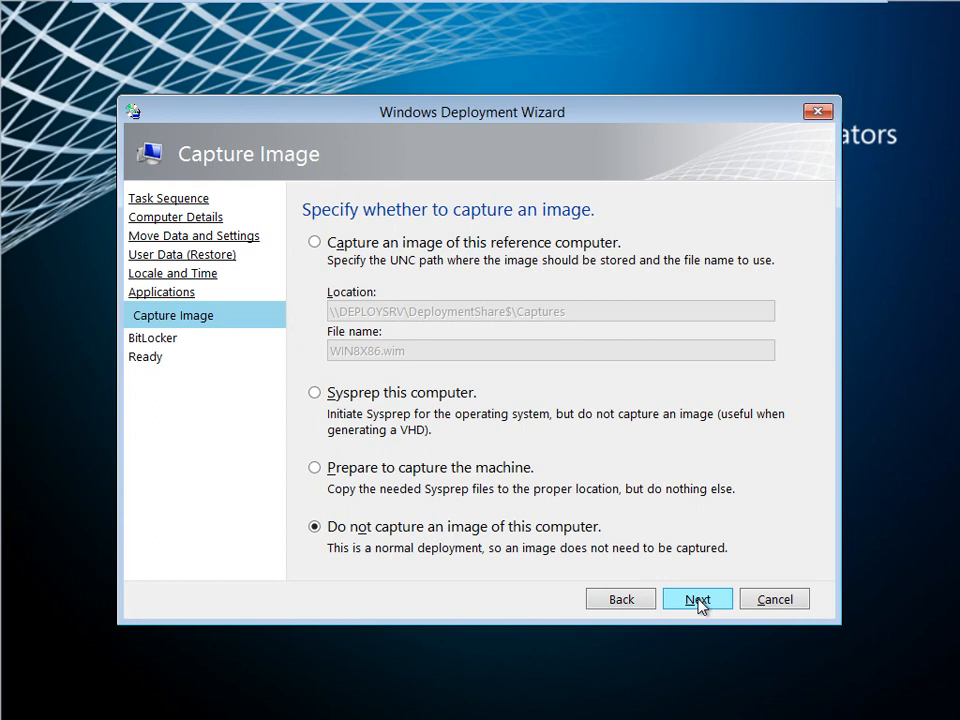
{"action": "left_click", "coordinate": [316, 244]}
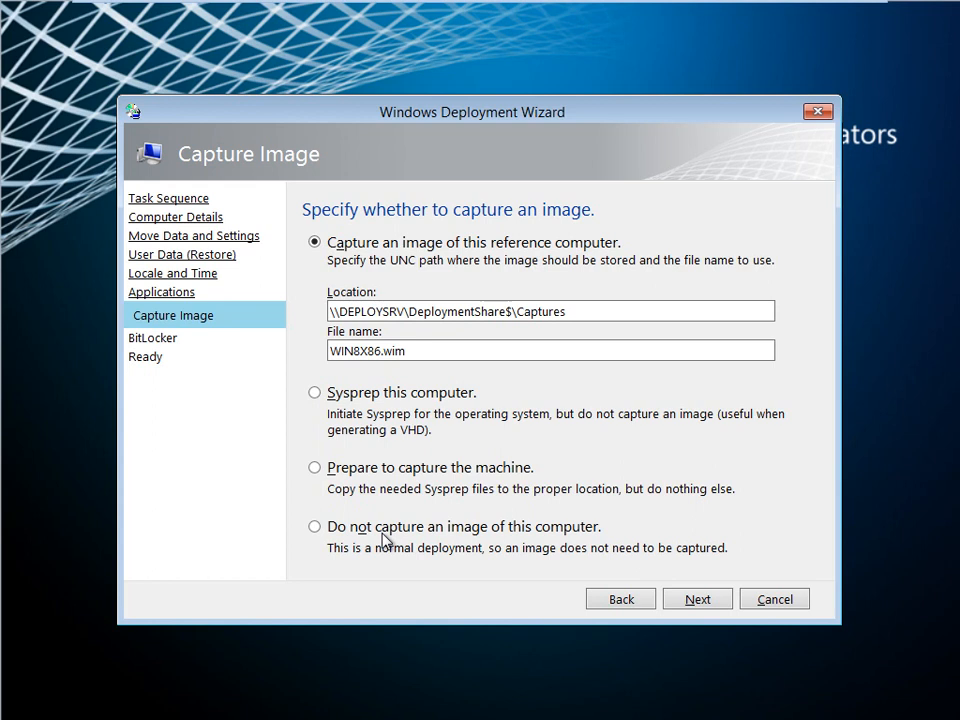
{"action": "left_click", "coordinate": [698, 602]}
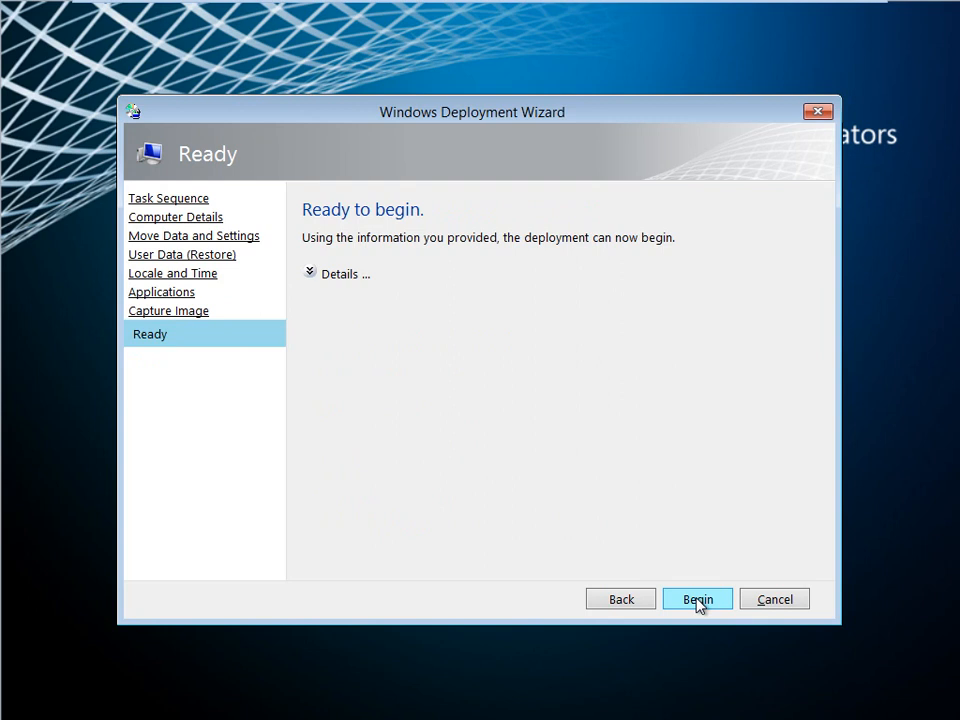
Begin the deployment and expand the details of its deployment summary.
{"action": "left_click", "coordinate": [698, 603]}
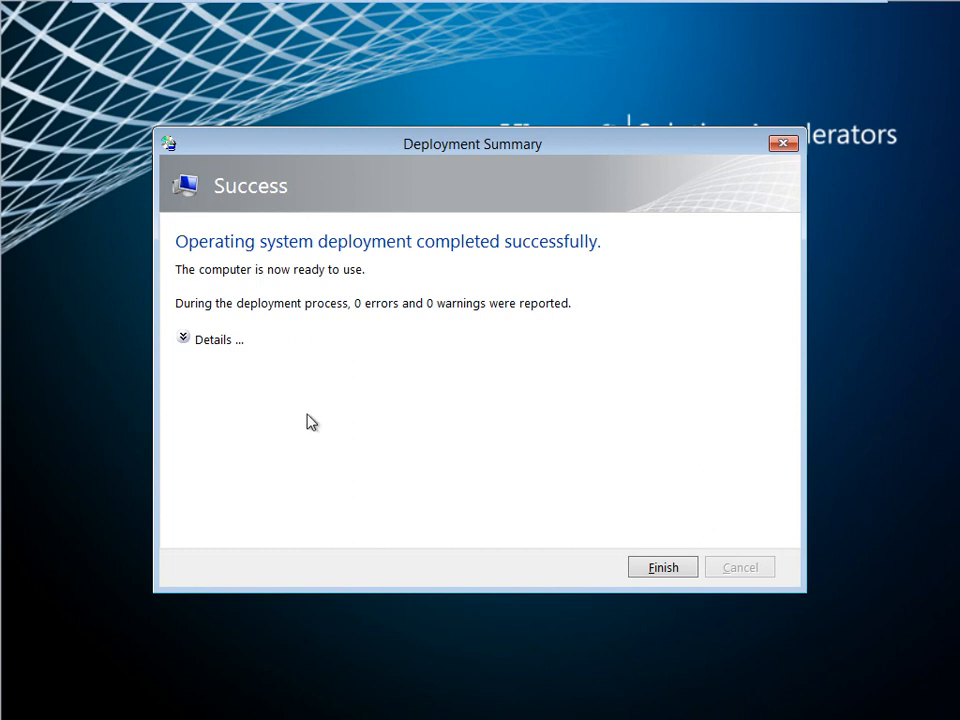
{"action": "left_click", "coordinate": [186, 339]}
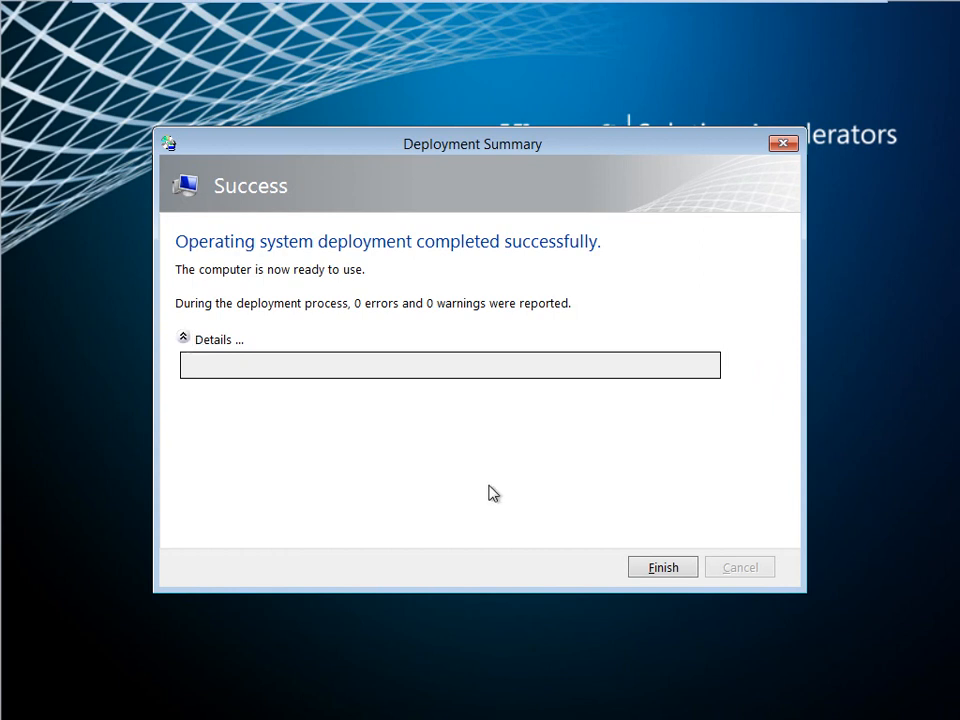
Finish the deployment summary, then show the desktop of the TS MS virtual machine with Deployment Workbench minimized.
{"action": "left_click", "coordinate": [664, 568]}
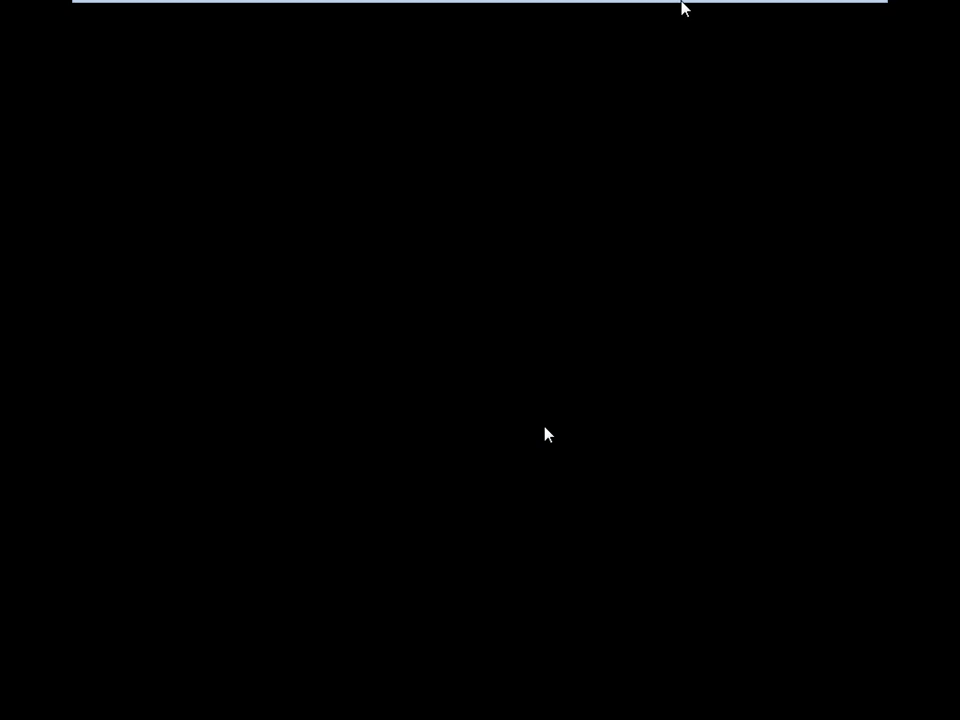
{"action": "mouse_move", "coordinate": [698, 6]}
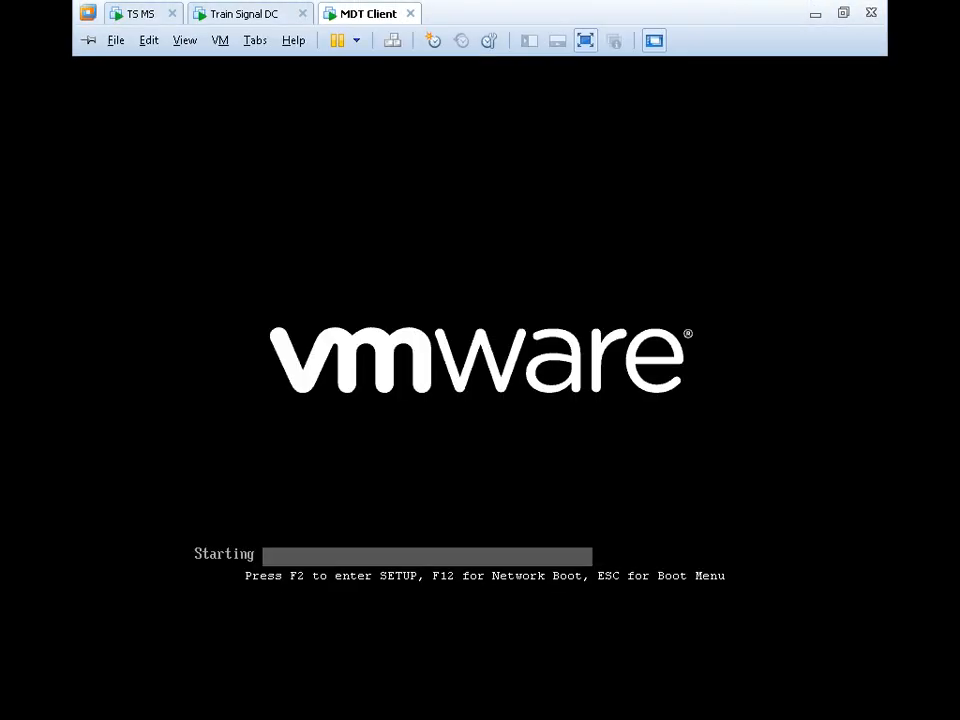
{"action": "left_click", "coordinate": [131, 15]}
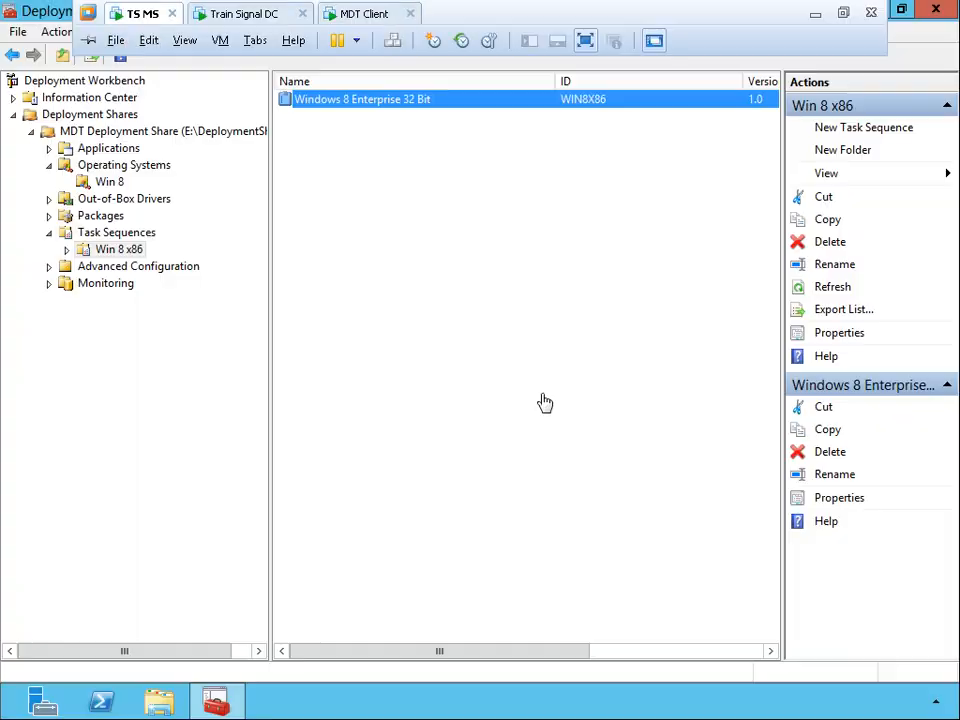
{"action": "left_click", "coordinate": [545, 403]}
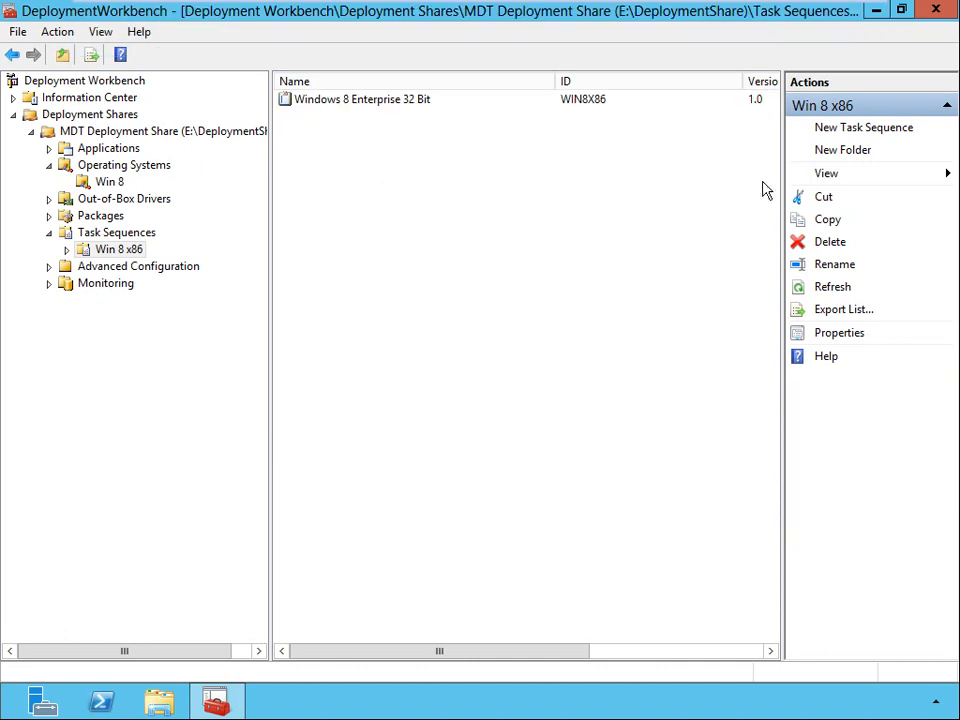
{"action": "left_click", "coordinate": [876, 12]}
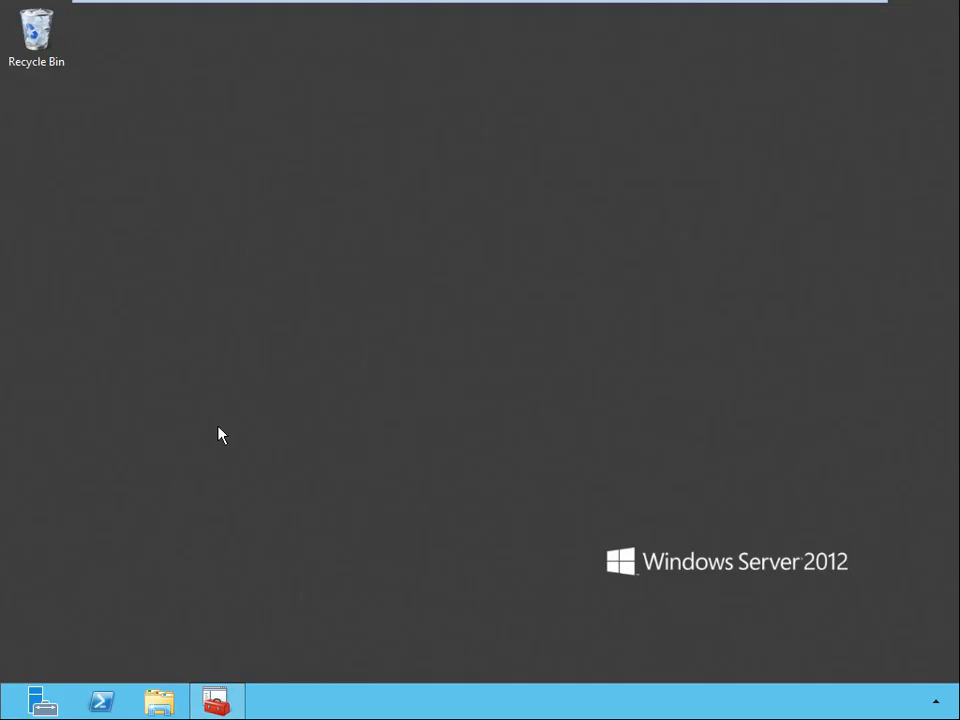
Open the Captures folder of DeploymentShare on New Volume (E:) in File Explorer to check for the captured image.
{"action": "left_click", "coordinate": [160, 704]}
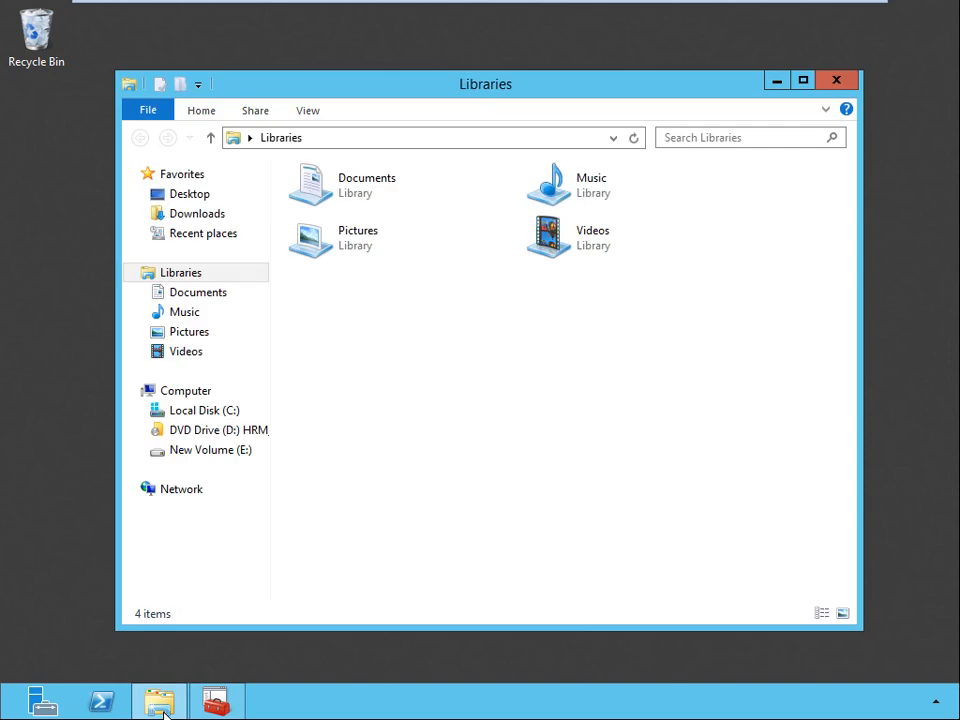
{"action": "left_click", "coordinate": [219, 458]}
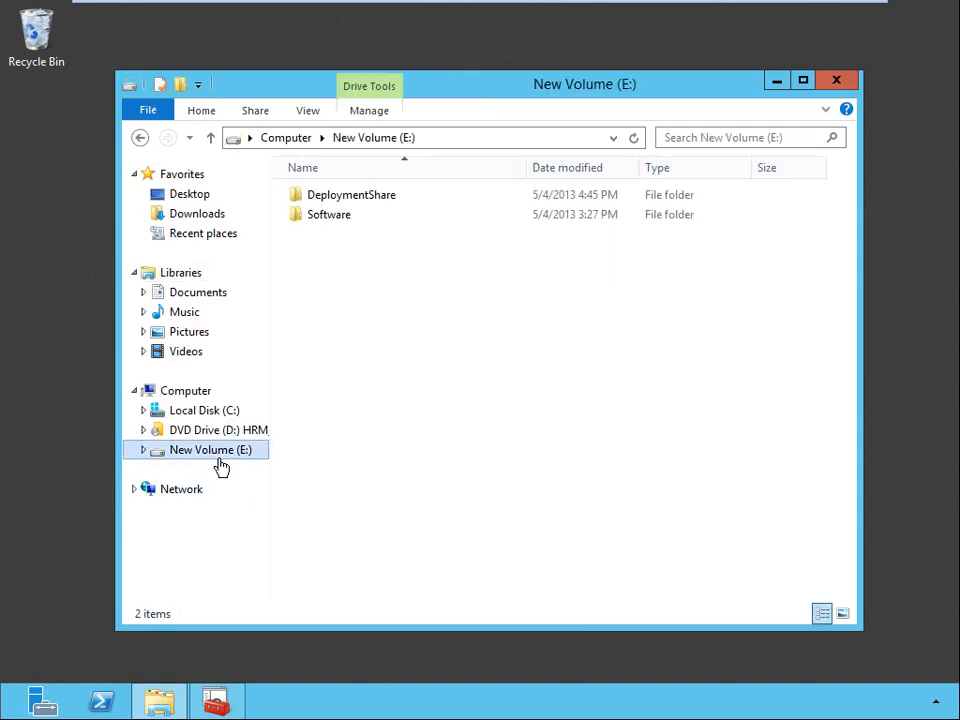
{"action": "double_click", "coordinate": [367, 200]}
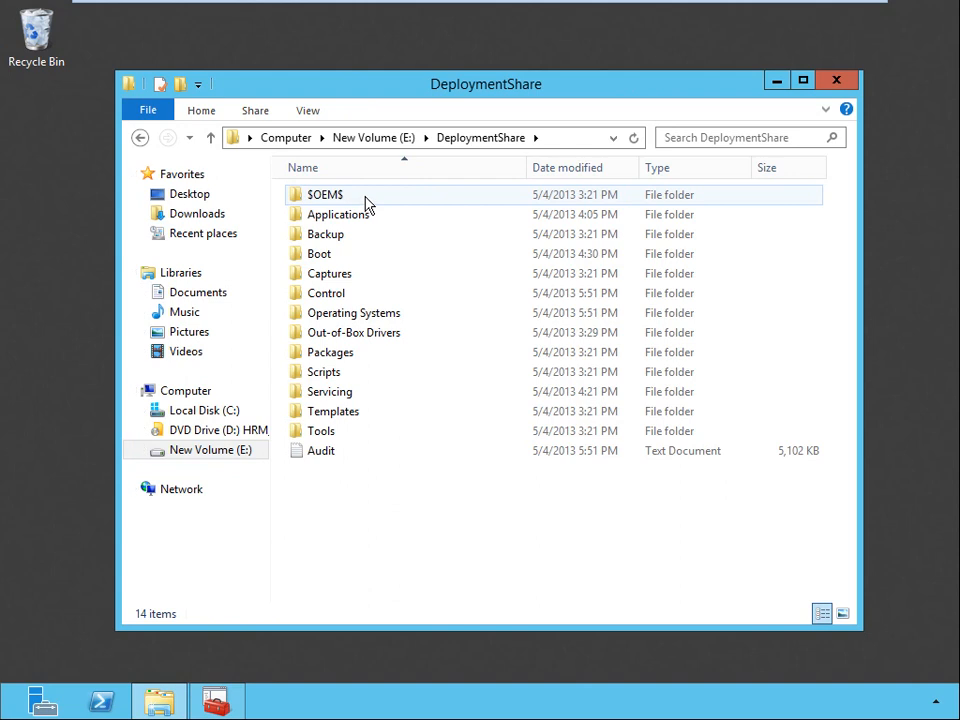
{"action": "double_click", "coordinate": [337, 275]}
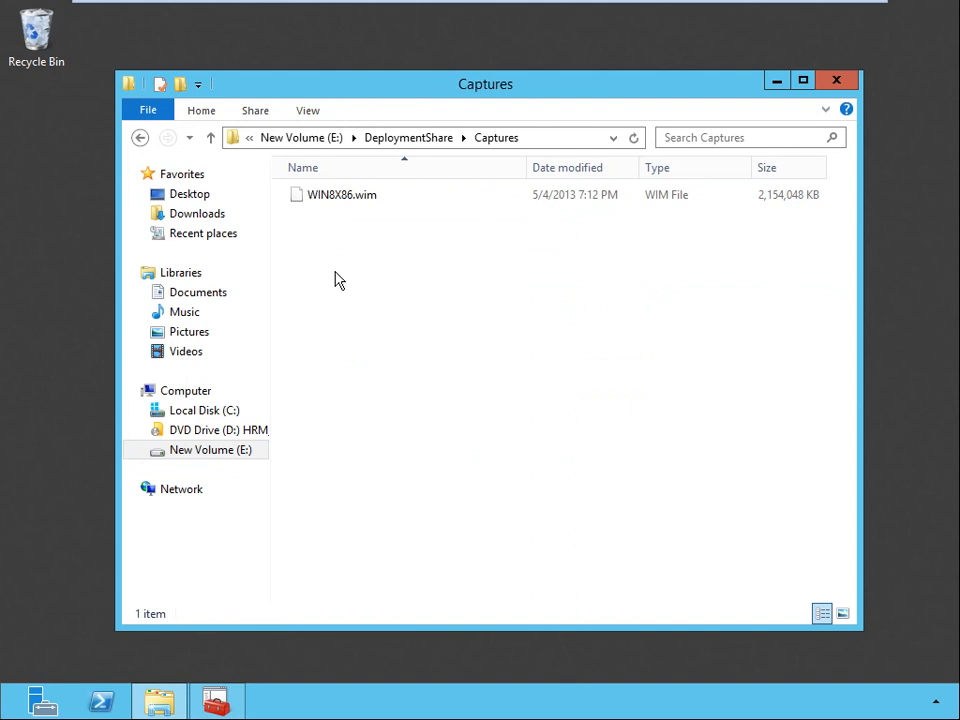
Switch to the MDT Client virtual machine and sign in as Administrator with the account password.
{"action": "mouse_move", "coordinate": [705, 8]}
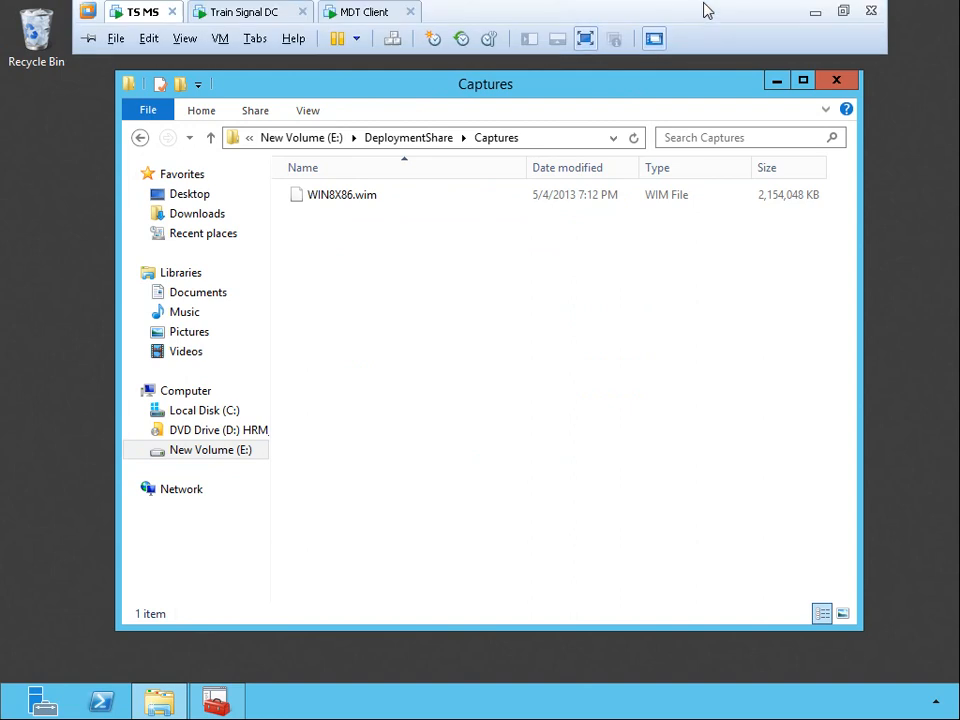
{"action": "left_click", "coordinate": [377, 19]}
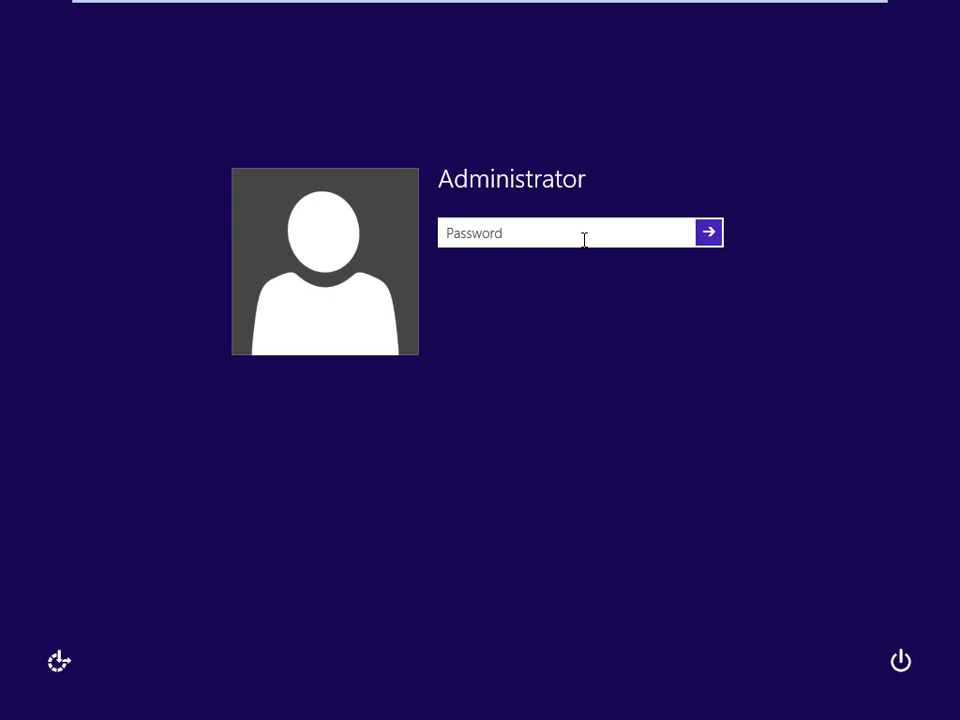
{"action": "type", "text": "••••••••"}
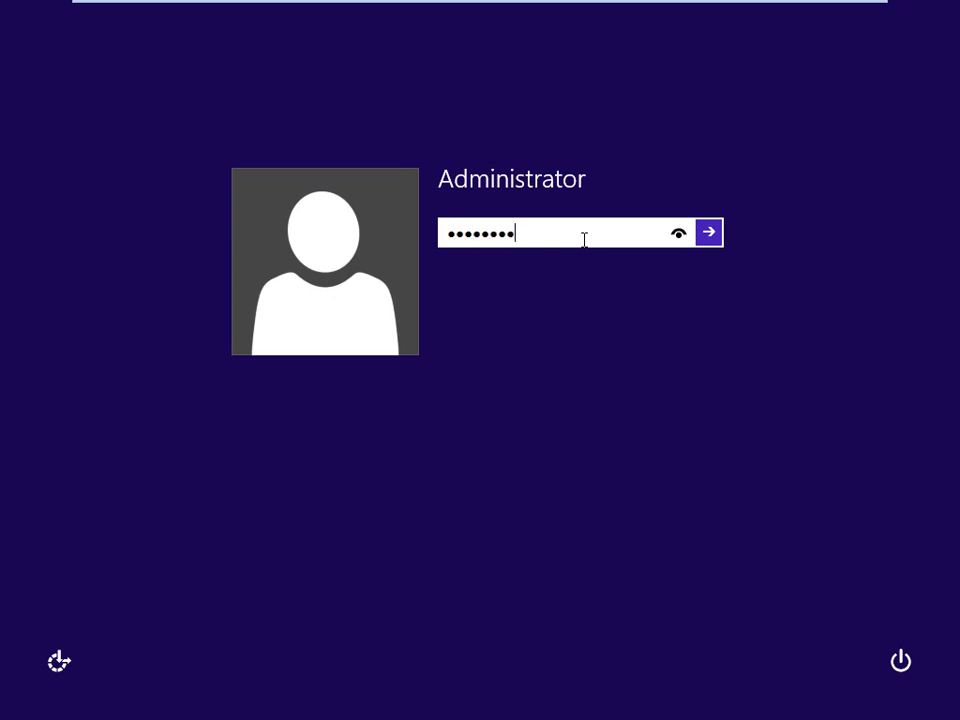
{"action": "key", "text": "Return"}
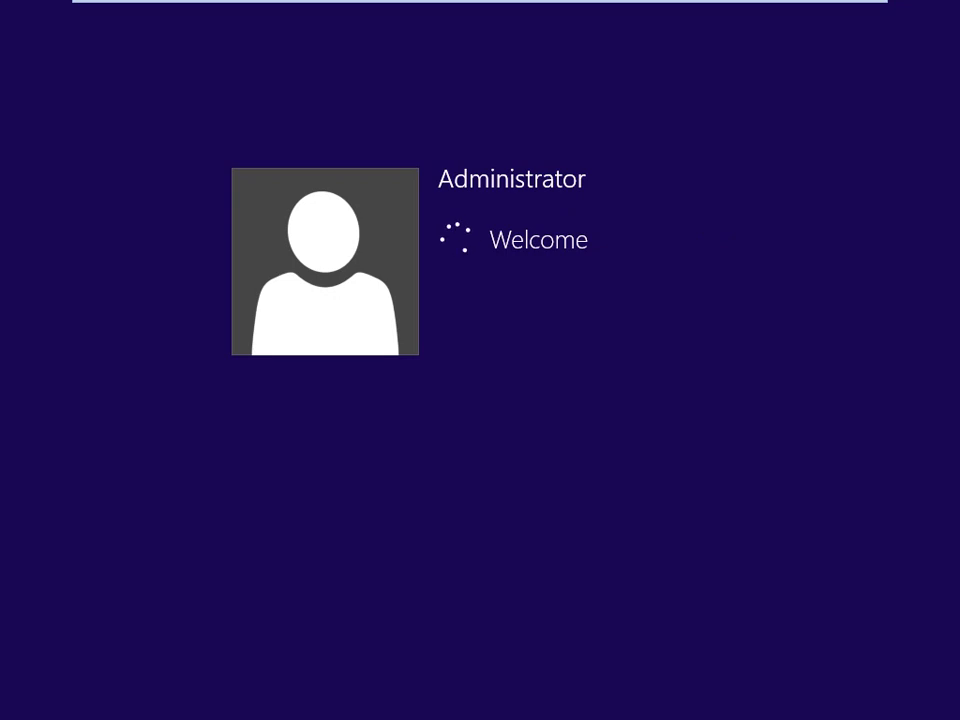